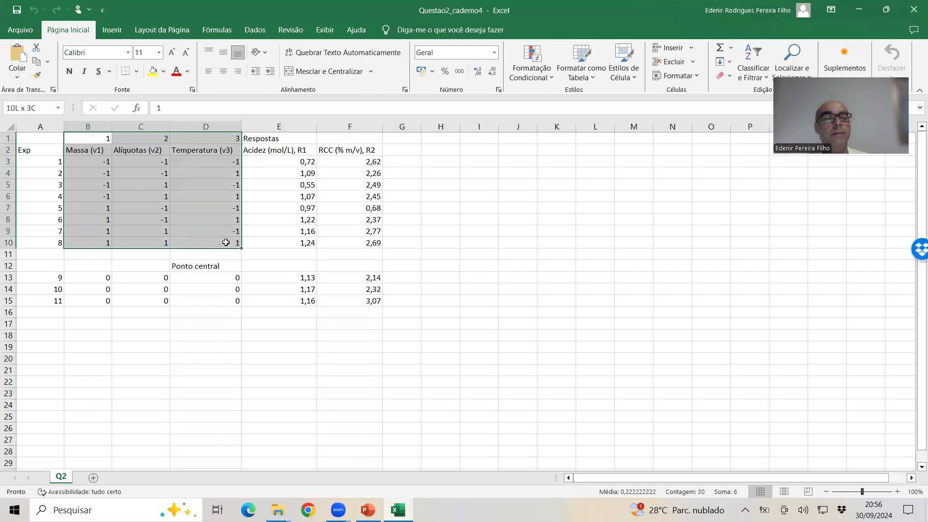
Step: Enlarge the worksheet to 170% and highlight the centre-point variable levels in B13:D15
{"action": "left_click", "coordinate": [898, 491]}
{"action": "left_click", "coordinate": [897, 491]}
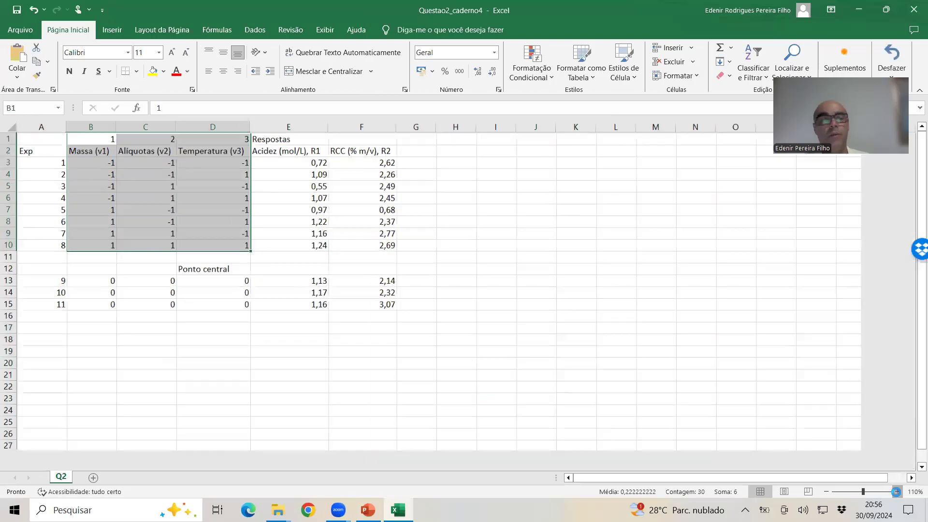
{"action": "left_click", "coordinate": [898, 492]}
{"action": "left_click", "coordinate": [897, 492]}
{"action": "left_click", "coordinate": [898, 492]}
{"action": "left_click", "coordinate": [898, 491]}
{"action": "left_click", "coordinate": [897, 492]}
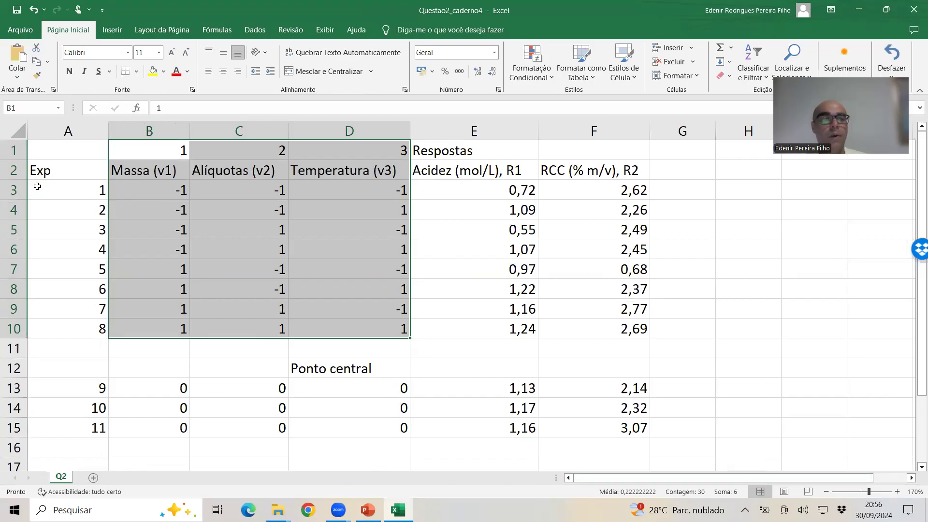
{"action": "left_click_drag", "start_coordinate": [136, 388], "coordinate": [373, 433]}
Step: Switch to PowerPoint and examine the levels of the studied variables on slide 13, marking the aliquot centre level
{"action": "key", "text": "alt+Tab"}
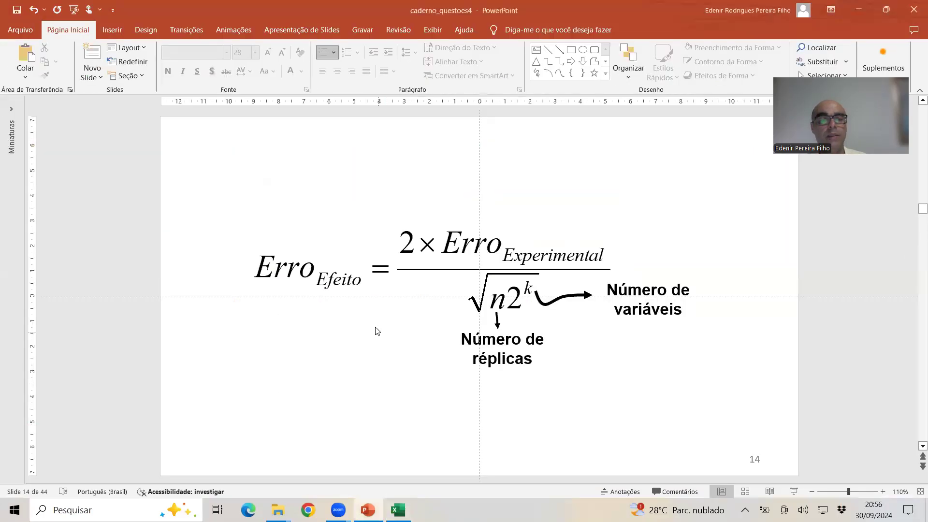
{"action": "scroll", "coordinate": [375, 332], "scroll_direction": "up", "scroll_amount": 1}
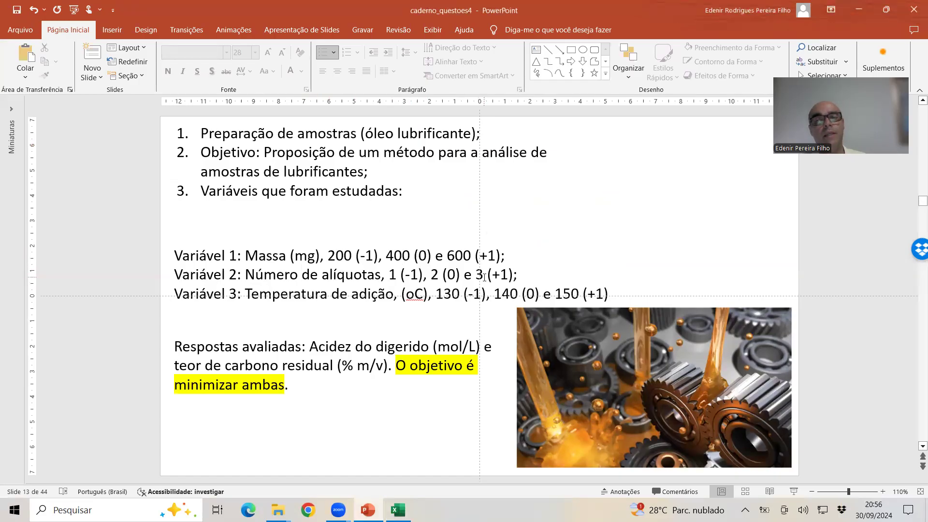
{"action": "left_click", "coordinate": [436, 275]}
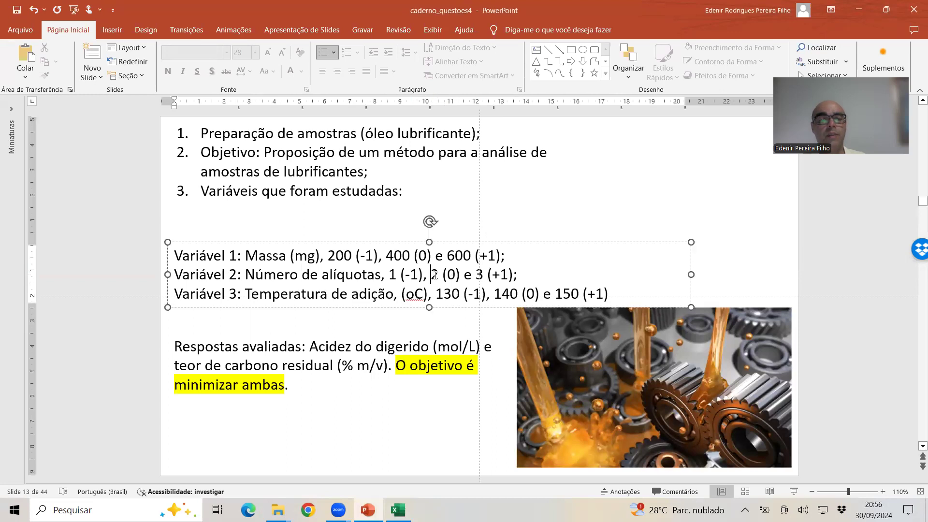
{"action": "double_click", "coordinate": [437, 275]}
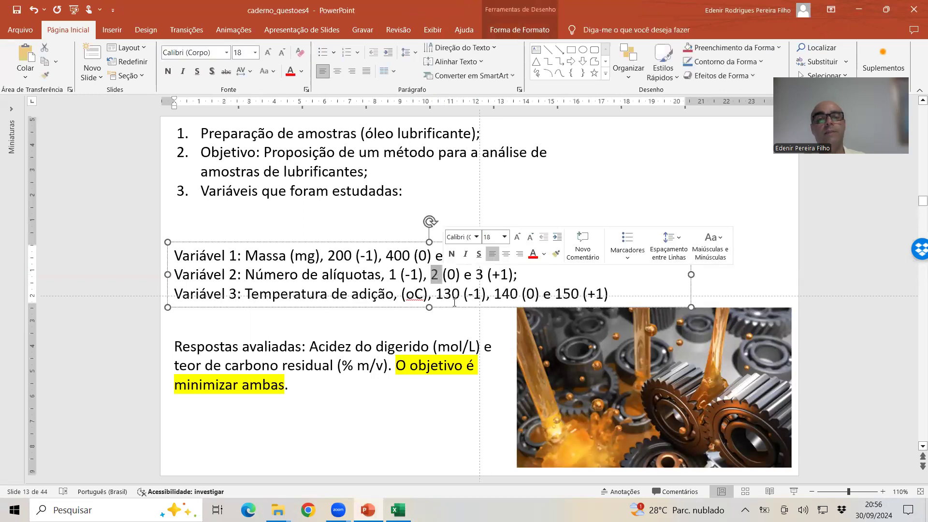
Step: Return to Excel and insert a 2D clustered column chart of the acidity responses in E3:E15
{"action": "left_click", "coordinate": [397, 510]}
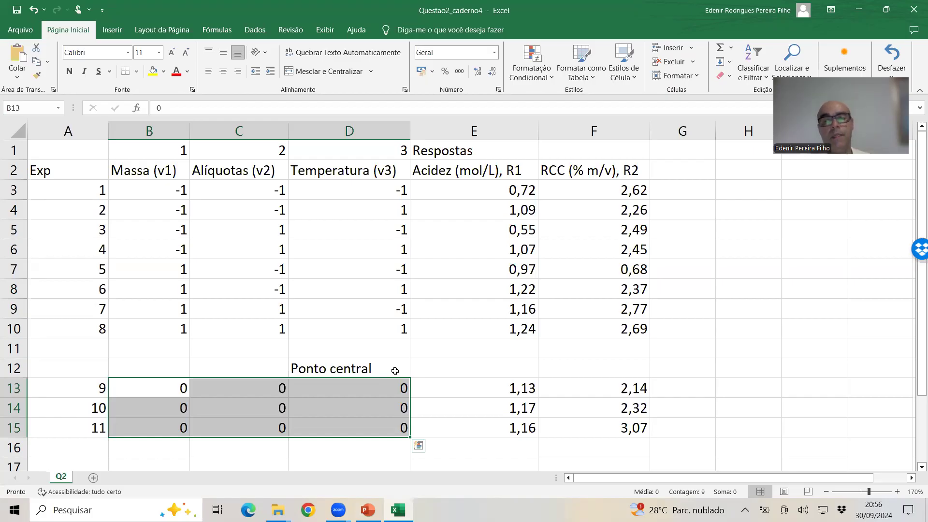
{"action": "left_click_drag", "start_coordinate": [462, 192], "coordinate": [484, 428]}
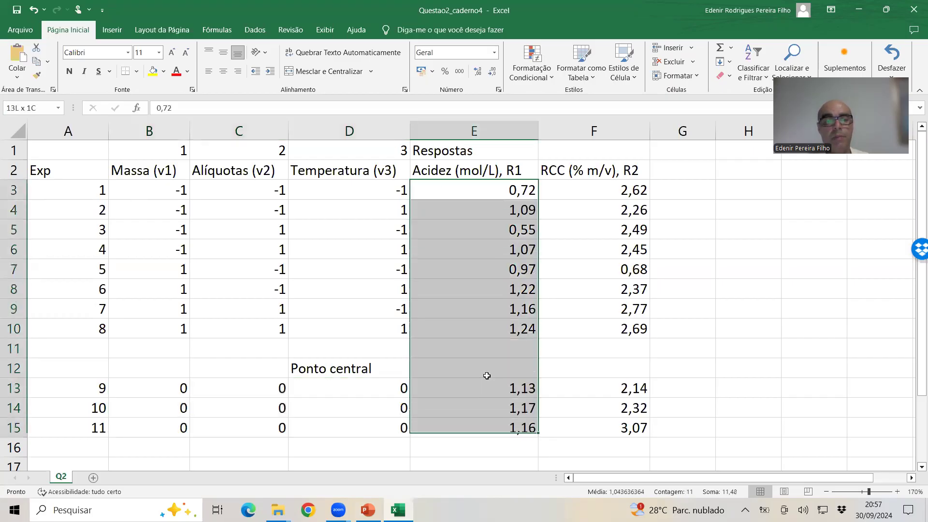
{"action": "left_click", "coordinate": [115, 32]}
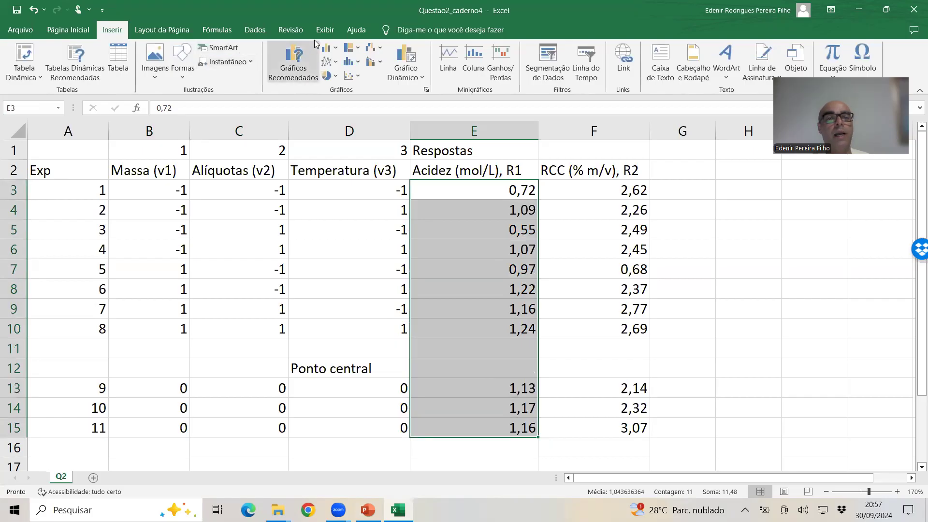
{"action": "left_click", "coordinate": [330, 48]}
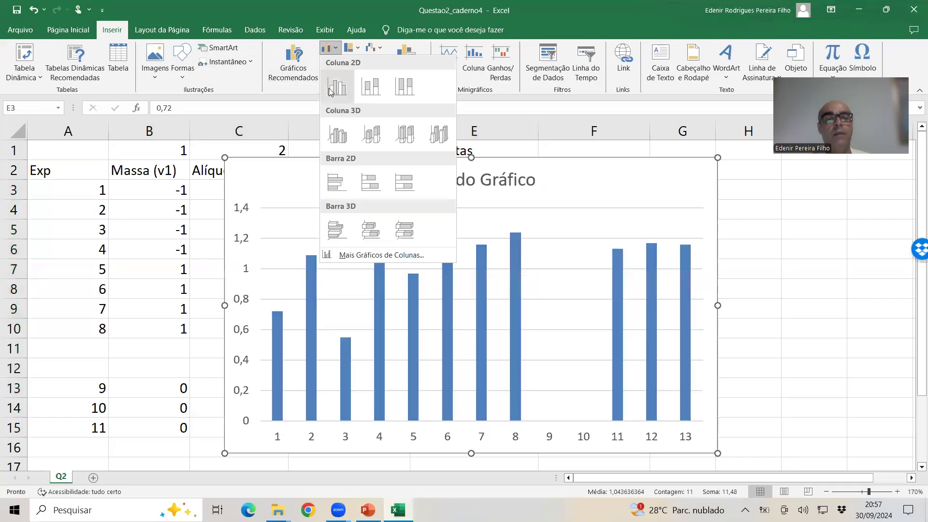
{"action": "left_click", "coordinate": [331, 90]}
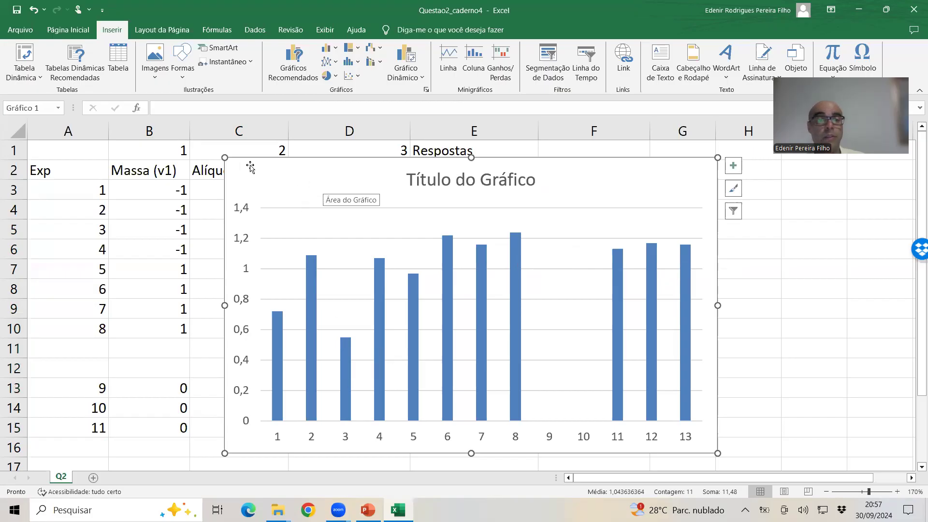
Step: Narrow the chart without its title and move it over columns B to D, clear of the response values
{"action": "left_click_drag", "start_coordinate": [223, 306], "coordinate": [391, 305]}
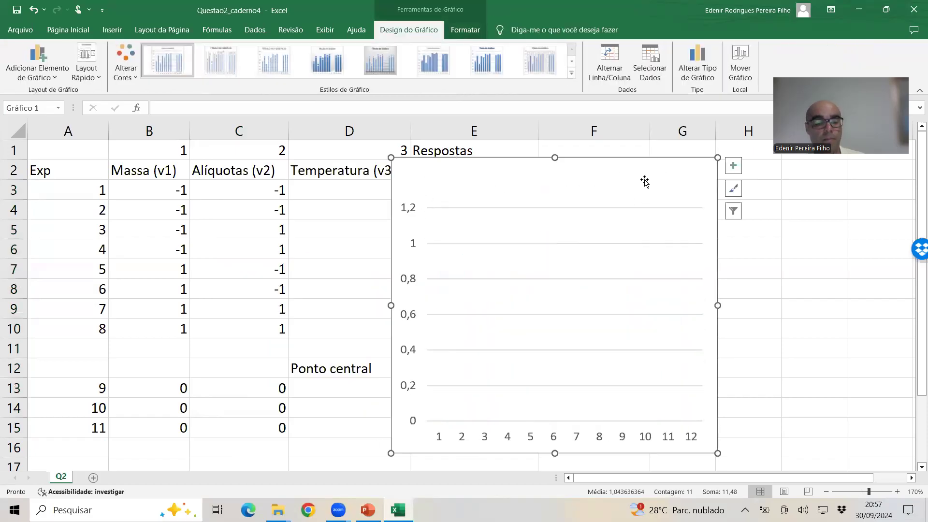
{"action": "key", "text": "ctrl+z"}
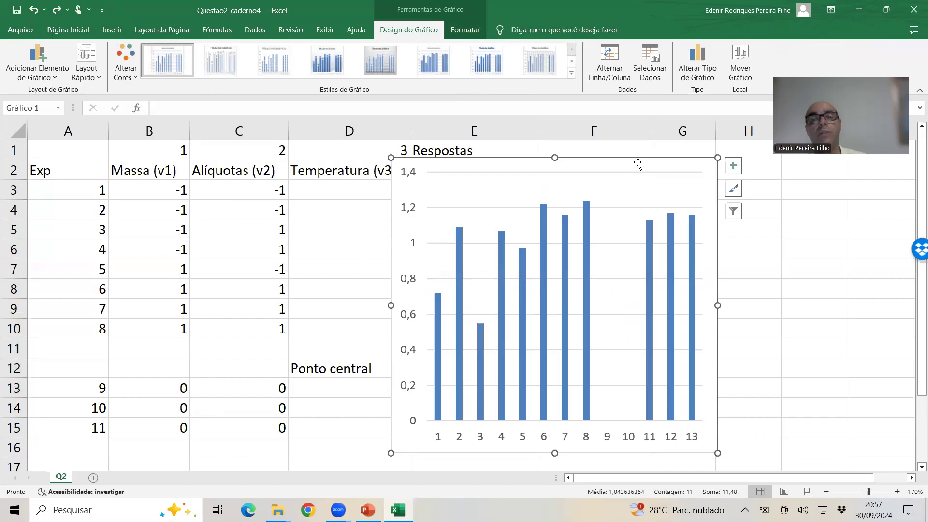
{"action": "left_click_drag", "start_coordinate": [665, 164], "coordinate": [330, 148]}
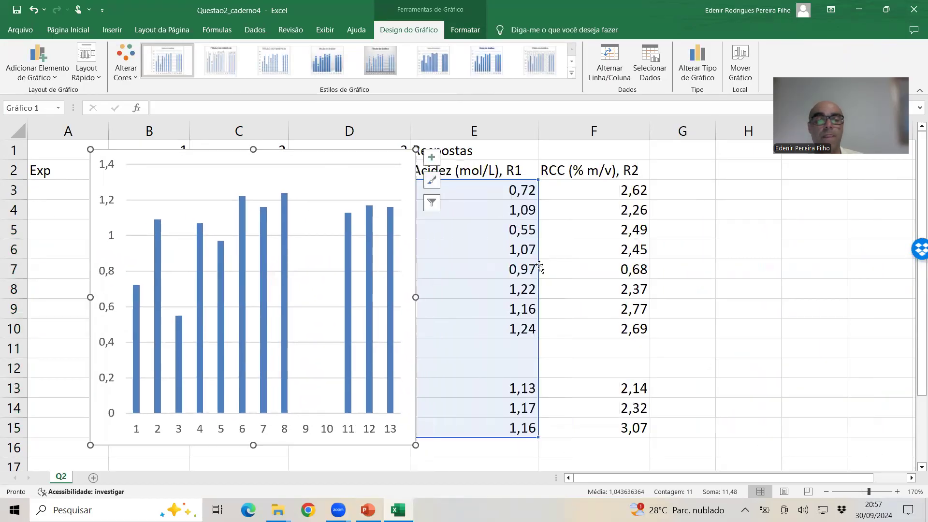
Step: Shift the chart's data range to the RCC responses in F3:F15, compare the bars and delete the chart
{"action": "left_click_drag", "start_coordinate": [534, 262], "coordinate": [573, 266]}
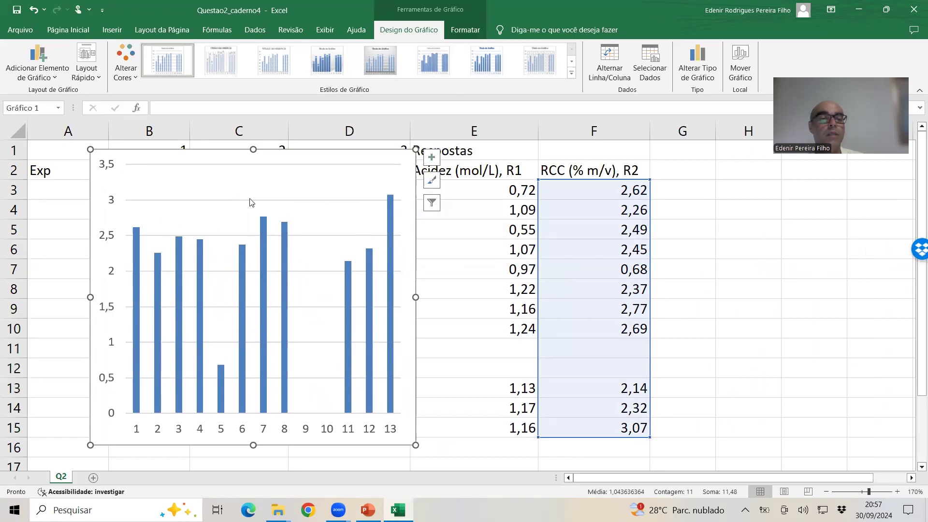
{"action": "mouse_move", "coordinate": [243, 250]}
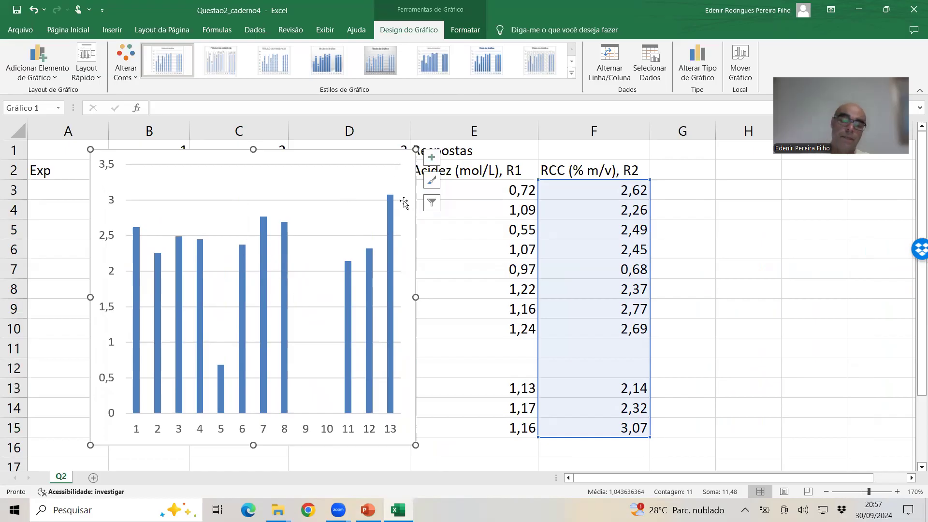
{"action": "key", "text": "Delete"}
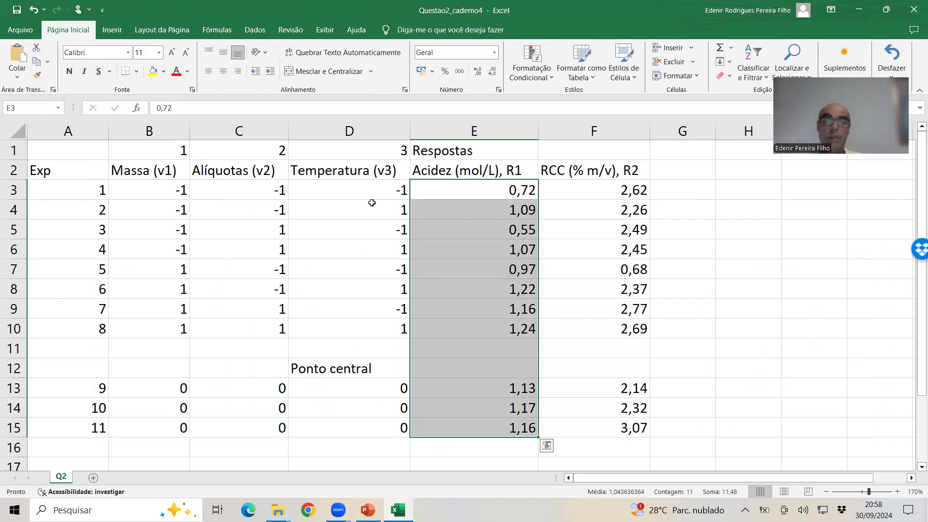
Step: Copy the effect-error formula from slide 14 of the PowerPoint presentation and return to the Excel worksheet
{"action": "scroll", "coordinate": [474, 377], "scroll_direction": "down", "scroll_amount": 2}
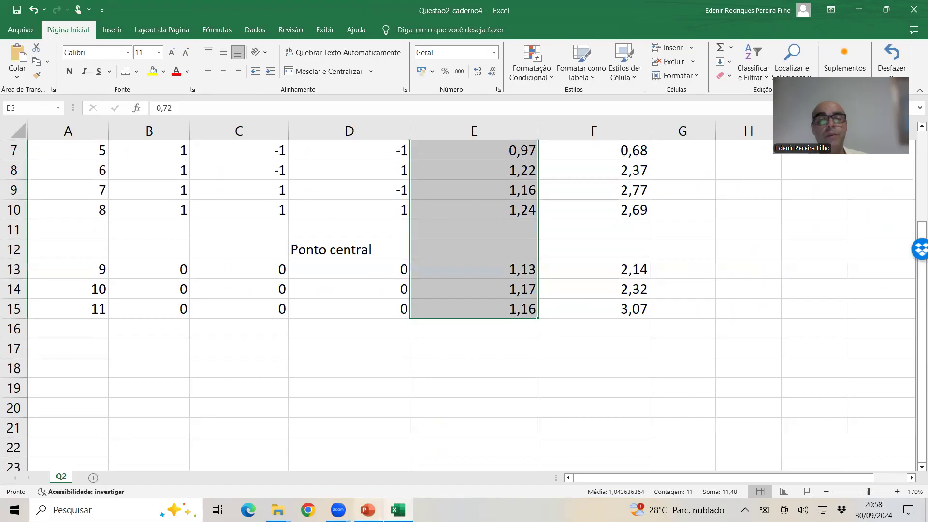
{"action": "left_click", "coordinate": [368, 510]}
{"action": "left_click", "coordinate": [360, 444]}
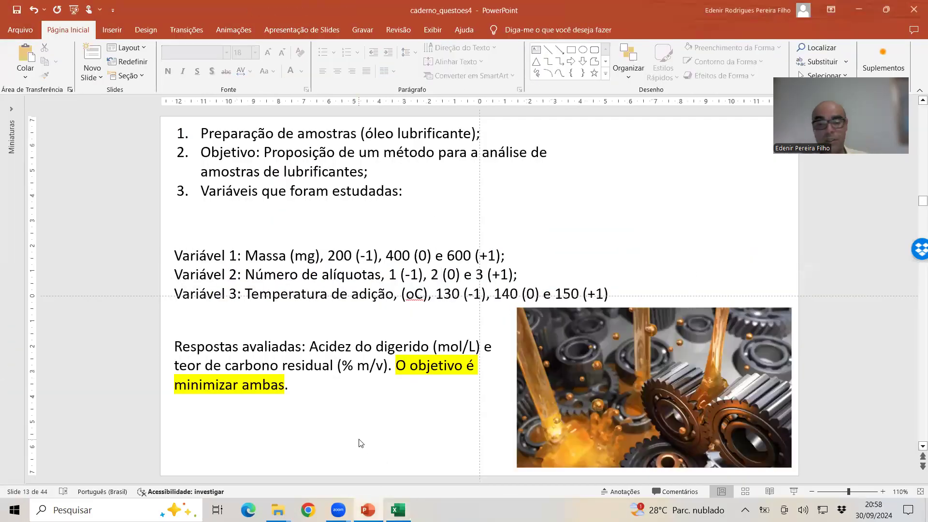
{"action": "scroll", "coordinate": [360, 443], "scroll_direction": "down", "scroll_amount": 1}
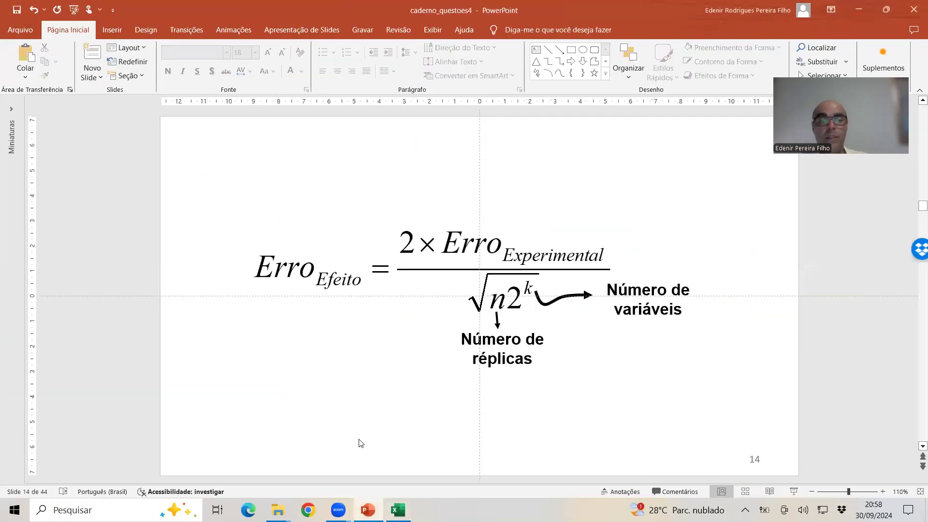
{"action": "left_click", "coordinate": [483, 283]}
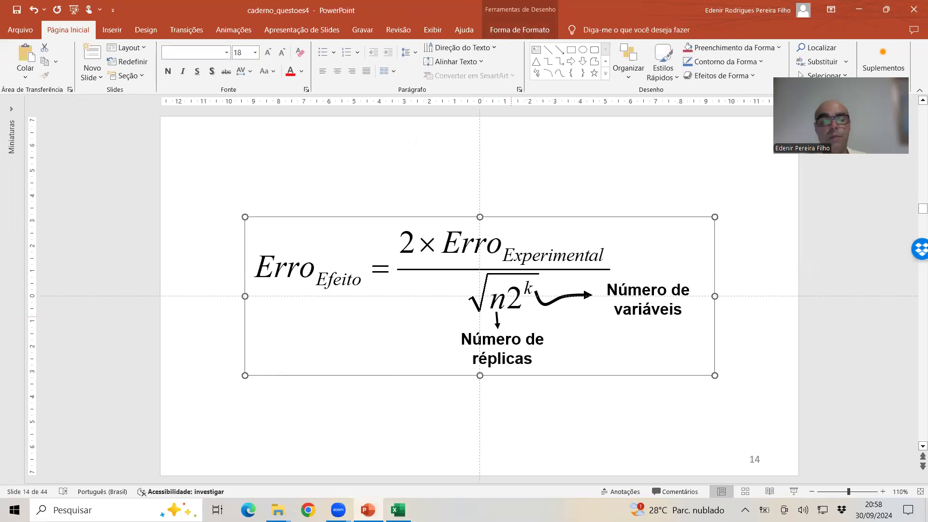
{"action": "left_click", "coordinate": [398, 510]}
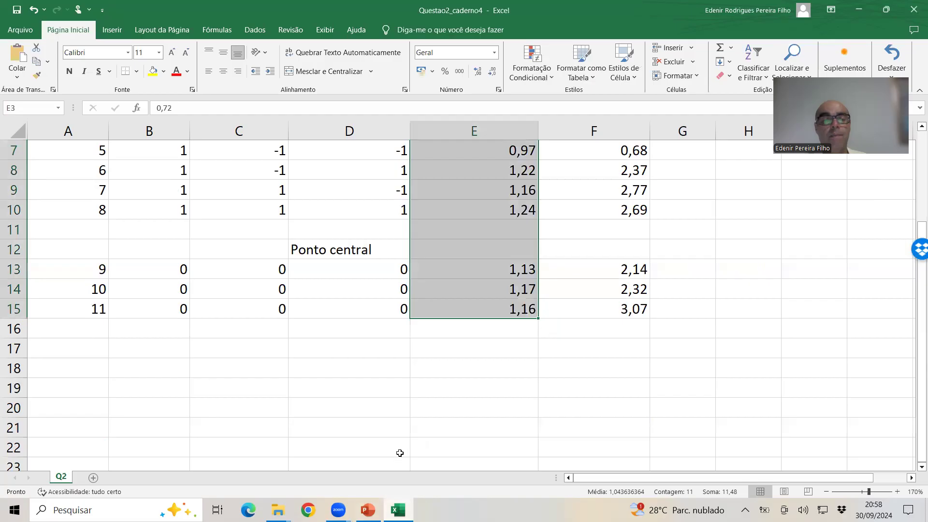
{"action": "left_click", "coordinate": [55, 350]}
{"action": "key", "text": "ctrl+v"}
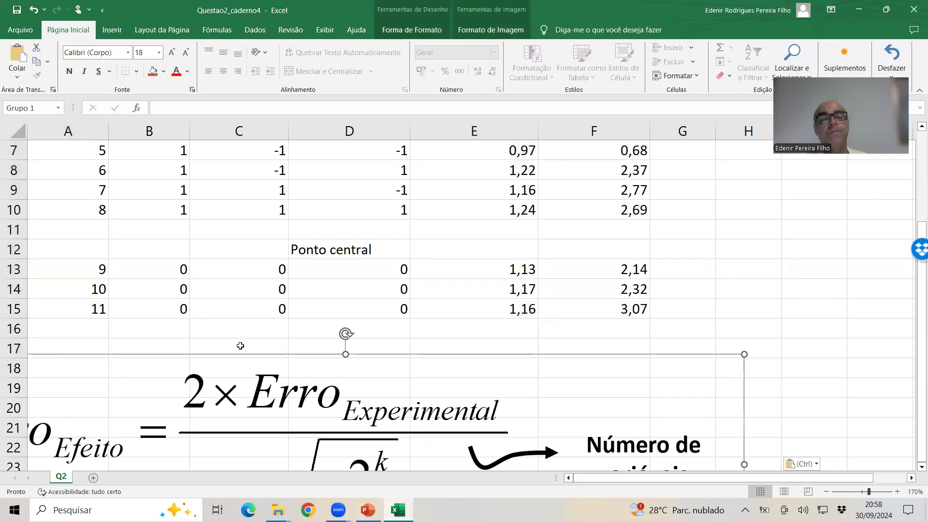
{"action": "left_click_drag", "start_coordinate": [745, 354], "coordinate": [437, 457]}
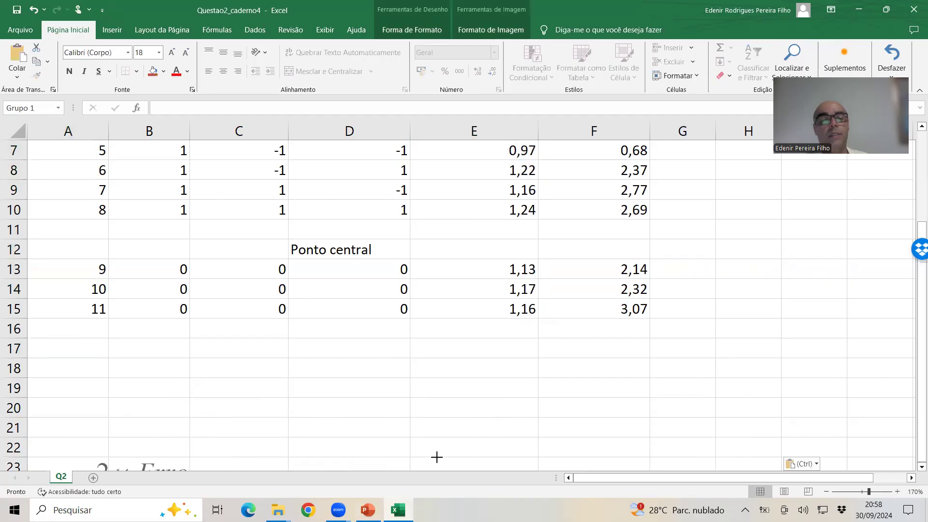
{"action": "left_click_drag", "start_coordinate": [290, 466], "coordinate": [842, 211]}
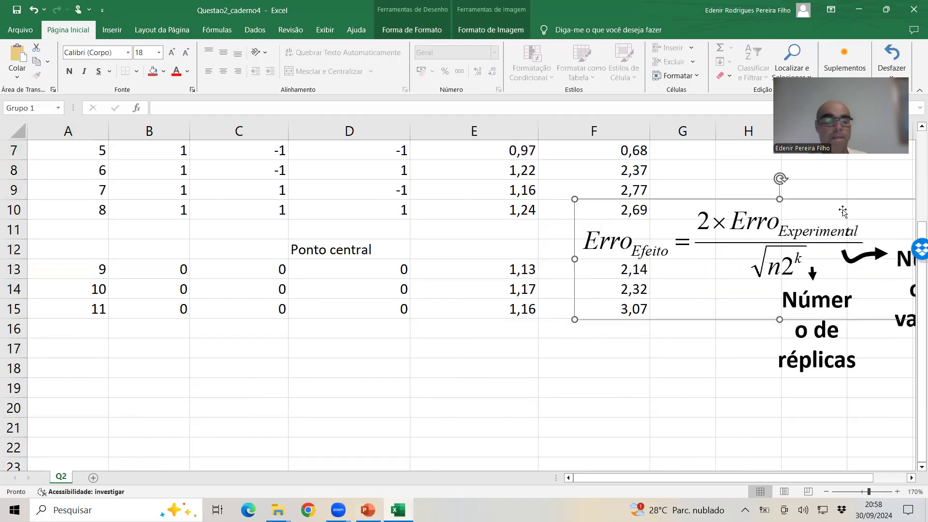
{"action": "key", "text": "ctrl+z"}
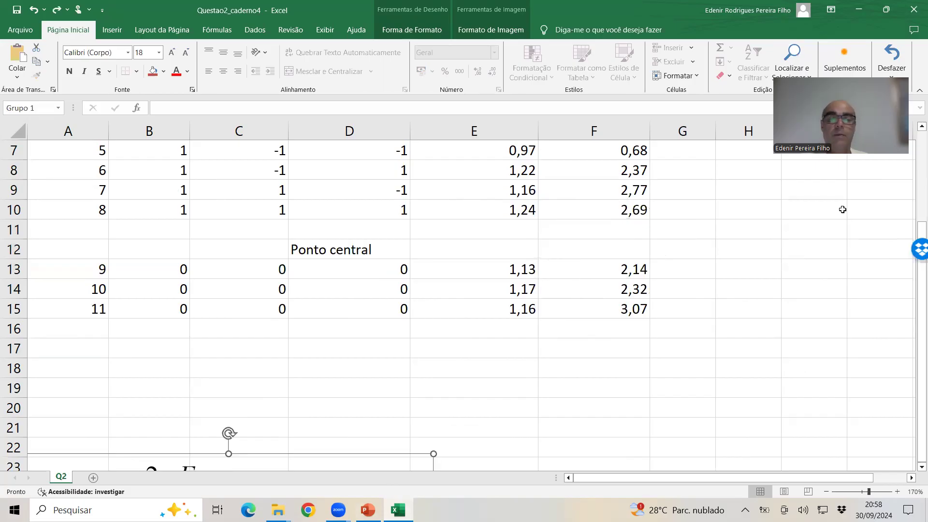
{"action": "key", "text": "ctrl+z"}
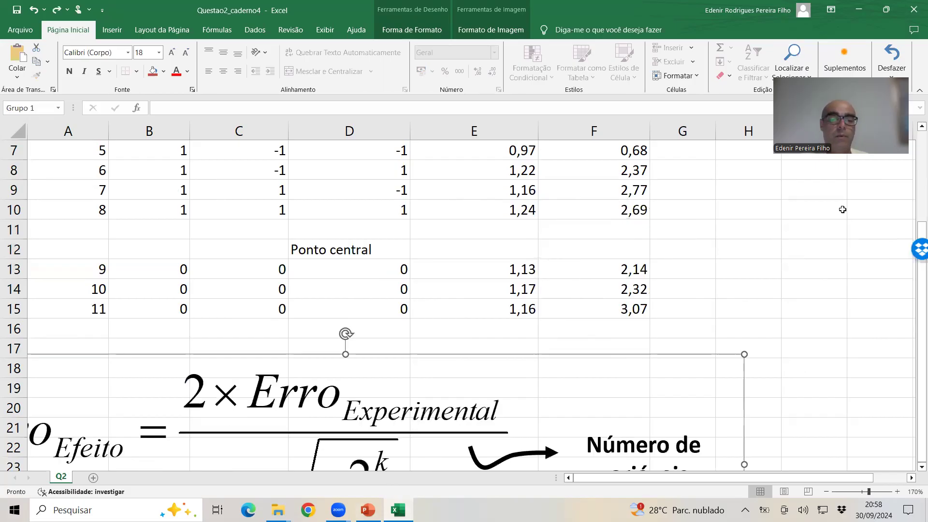
{"action": "key", "text": "ctrl+z"}
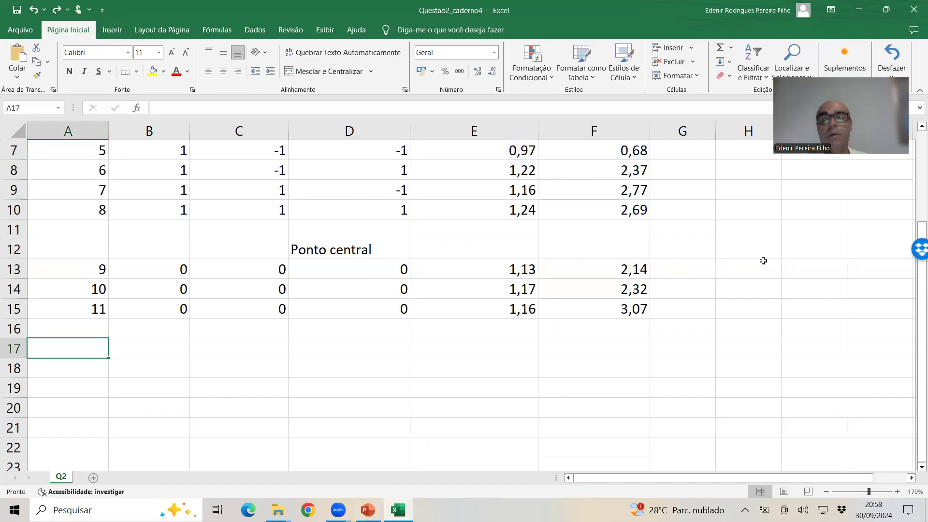
Step: Paste the copied effect-error formula as a picture at H12, then shrink and place it beside the RCC column
{"action": "left_click", "coordinate": [737, 247]}
{"action": "right_click", "coordinate": [738, 248]}
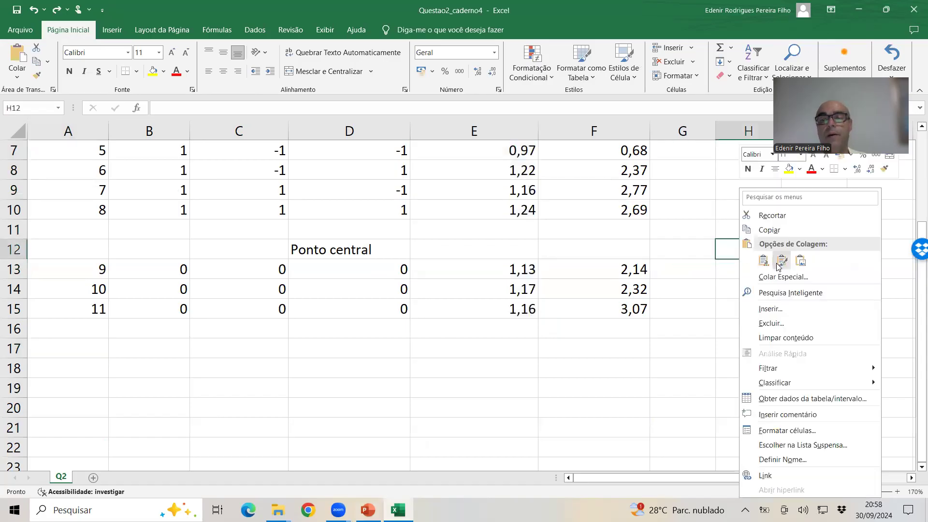
{"action": "left_click", "coordinate": [803, 264]}
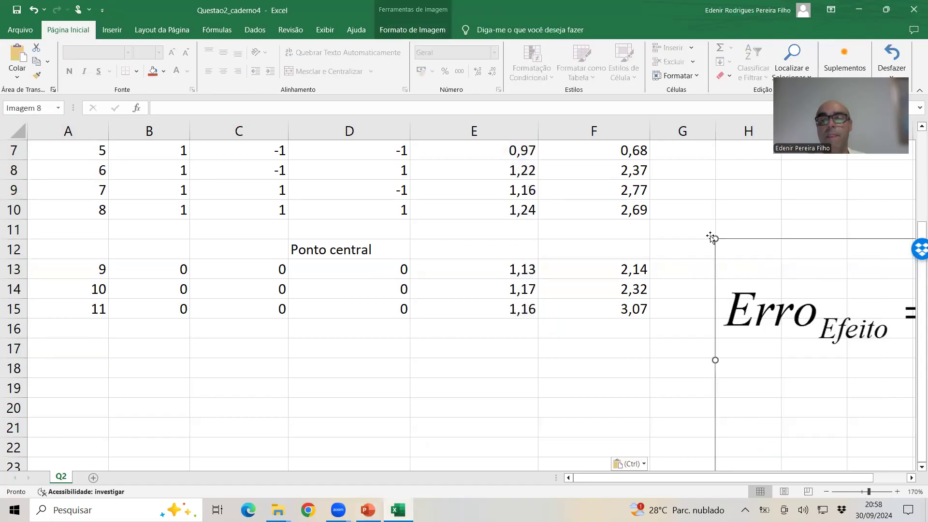
{"action": "left_click_drag", "start_coordinate": [710, 237], "coordinate": [634, 190]}
{"action": "left_click_drag", "start_coordinate": [566, 376], "coordinate": [637, 229]}
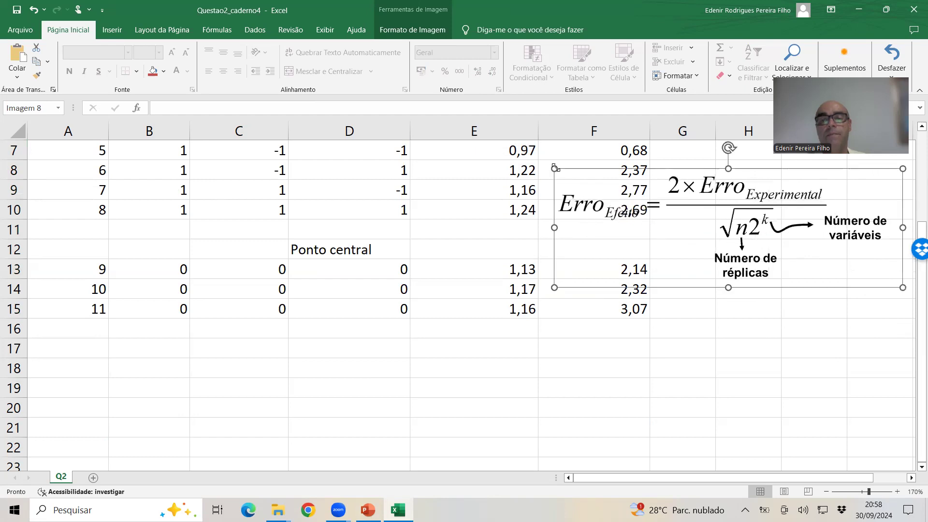
{"action": "left_click_drag", "start_coordinate": [555, 168], "coordinate": [613, 192]}
{"action": "left_click_drag", "start_coordinate": [731, 223], "coordinate": [779, 245]}
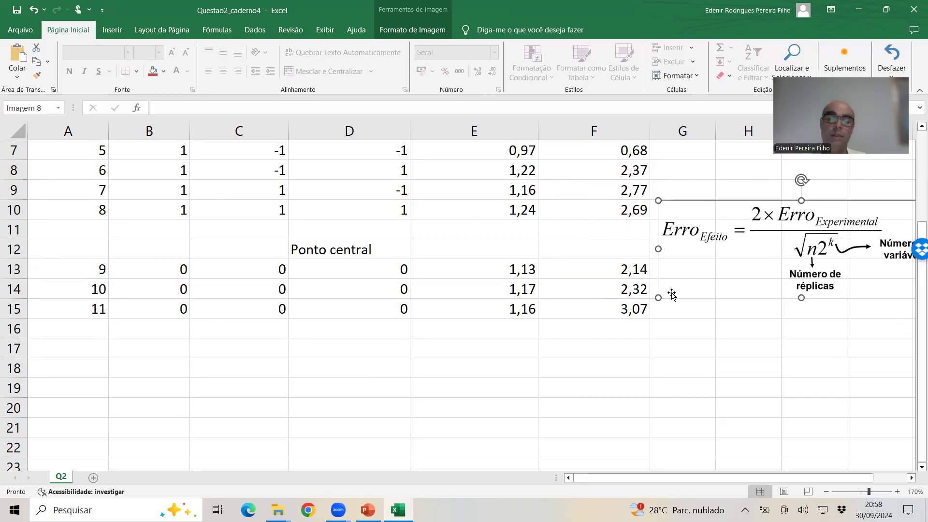
Step: Enter the label "Var exp" in cell D16, below the centre-point rows
{"action": "left_click", "coordinate": [348, 332]}
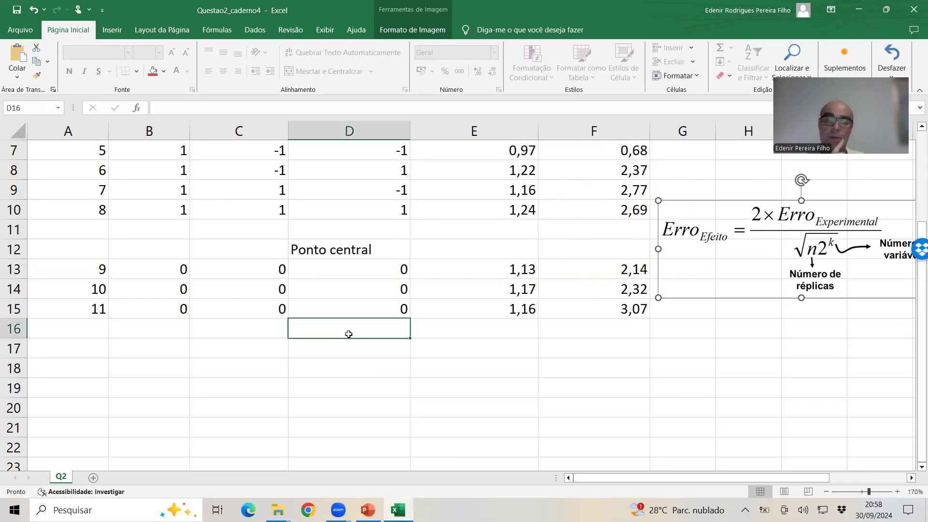
{"action": "type", "text": "Var exp"}
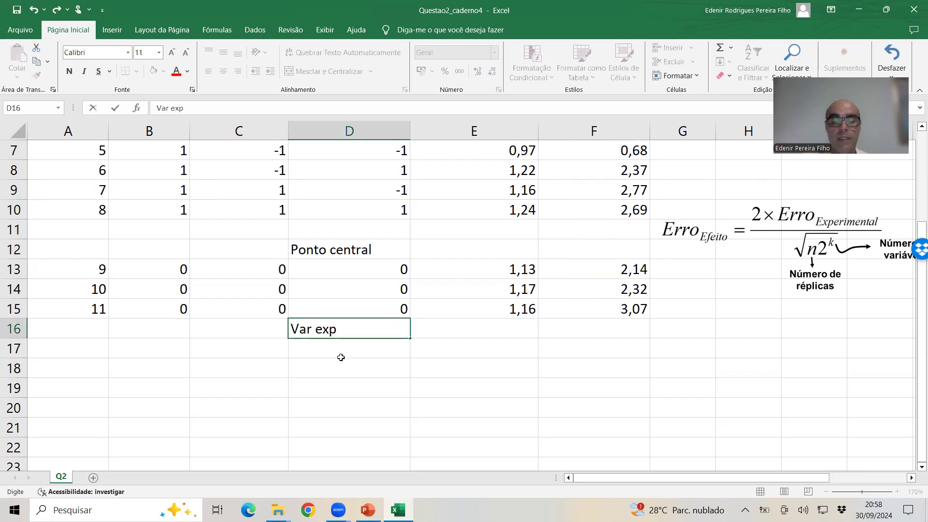
{"action": "key", "text": "Tab"}
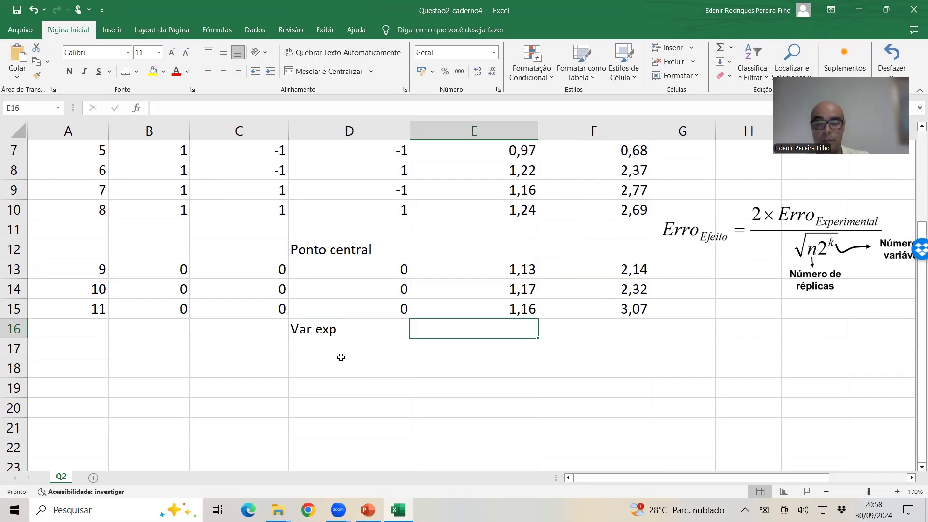
Step: Calculate the variance of the centre points in E16 with =VAR(E13:E15) and fill the formula across to F16
{"action": "type", "text": "=var"}
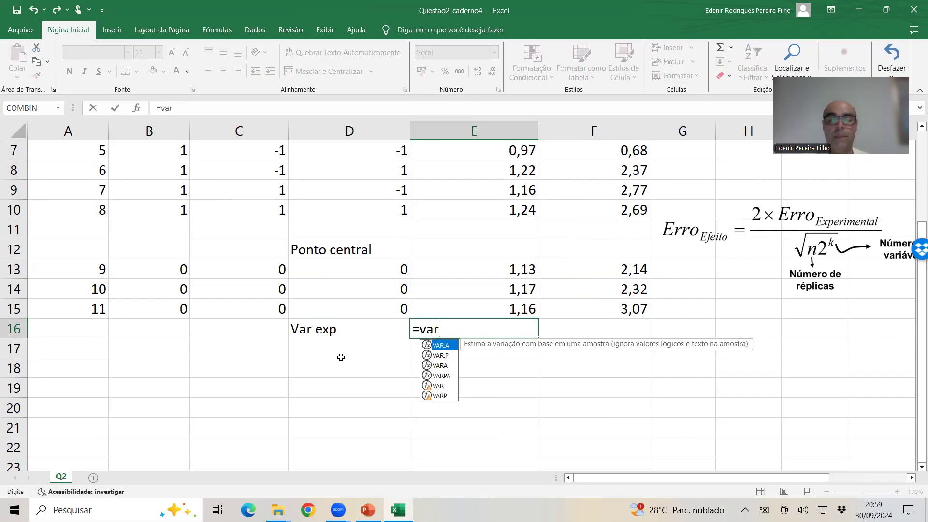
{"action": "type", "text": "("}
{"action": "key", "text": "Up"}
{"action": "key", "text": "shift+Up"}
{"action": "key", "text": "shift+Up"}
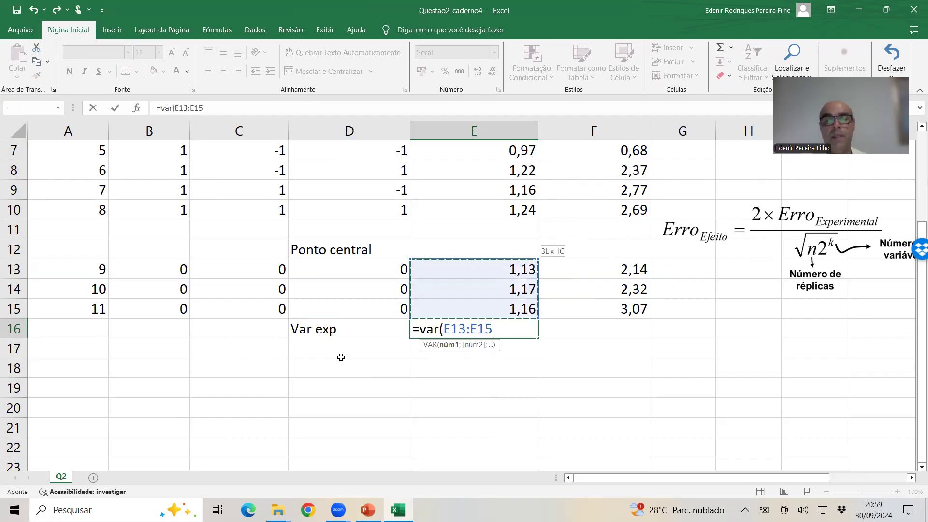
{"action": "key", "text": "Return"}
{"action": "left_click", "coordinate": [468, 327]}
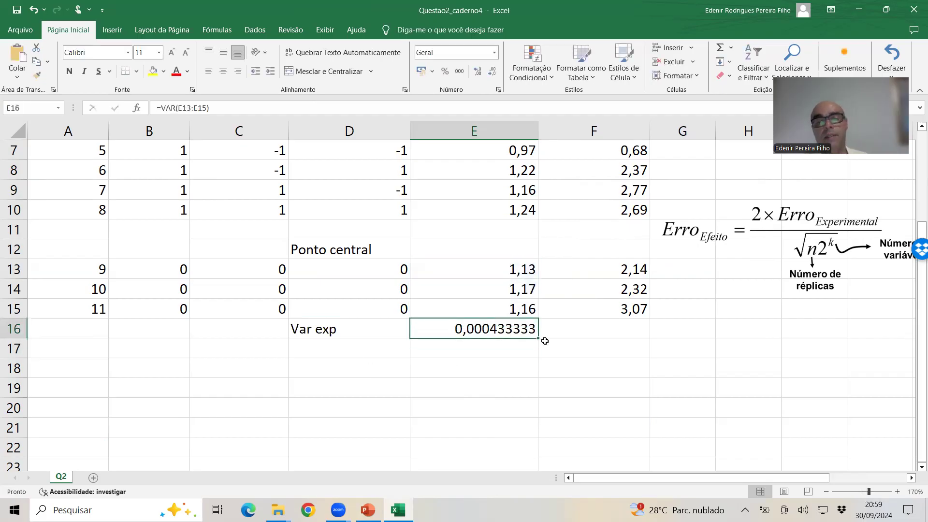
{"action": "left_click_drag", "start_coordinate": [551, 341], "coordinate": [599, 342]}
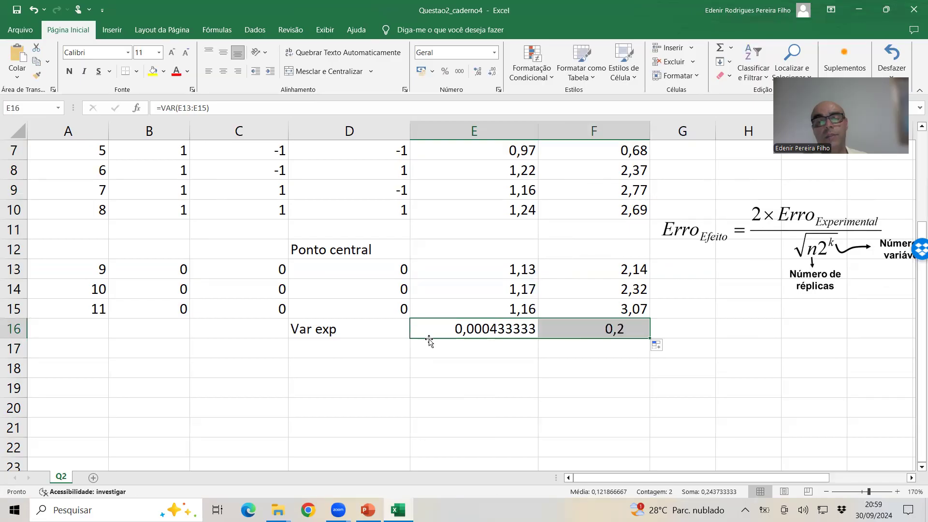
Step: Label D17 "Erro exp", compute the square root of the variance in E17 with =E16^0,5 and fill it across to F17
{"action": "left_click", "coordinate": [384, 349]}
{"action": "type", "text": "Erro exp"}
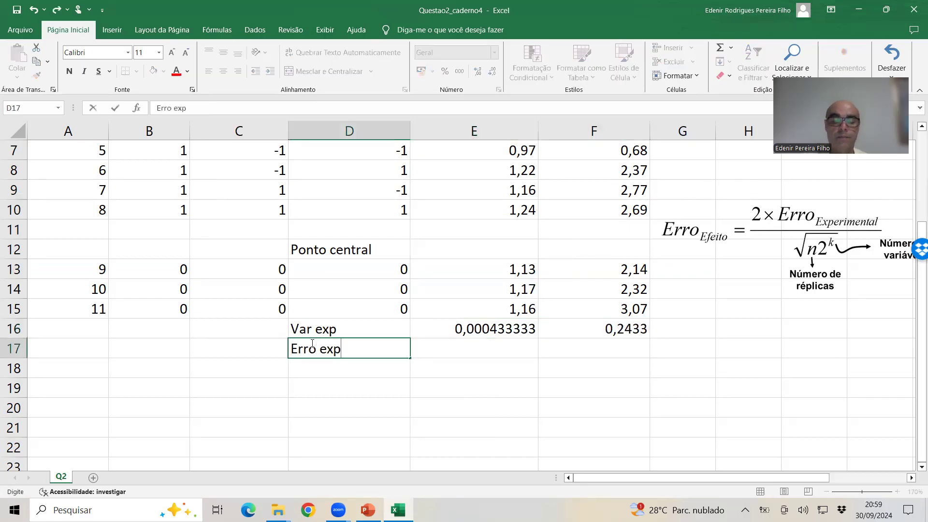
{"action": "key", "text": "Tab"}
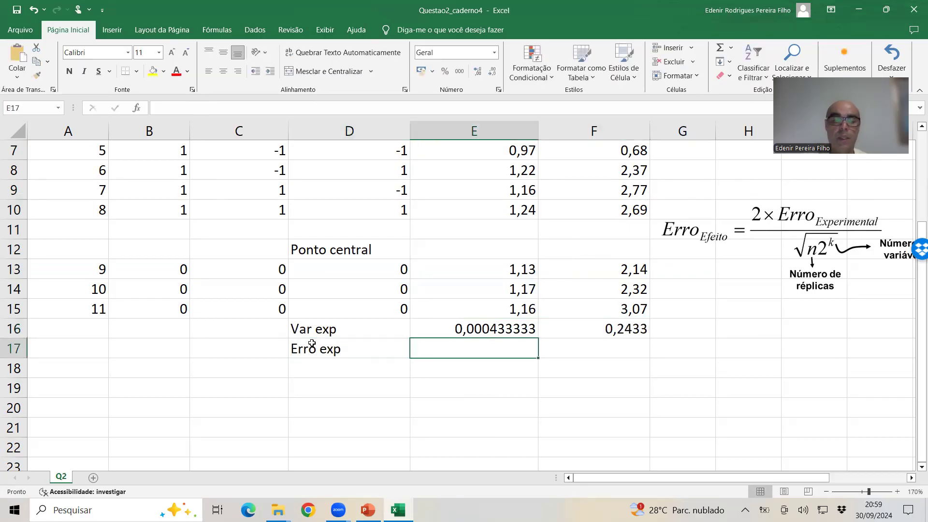
{"action": "type", "text": "="}
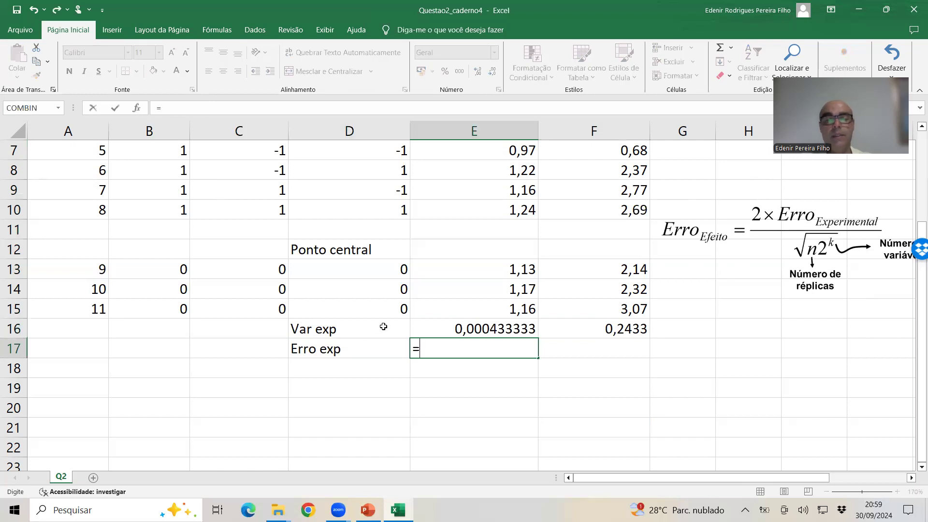
{"action": "left_click", "coordinate": [438, 322]}
{"action": "type", "text": "^0,5"}
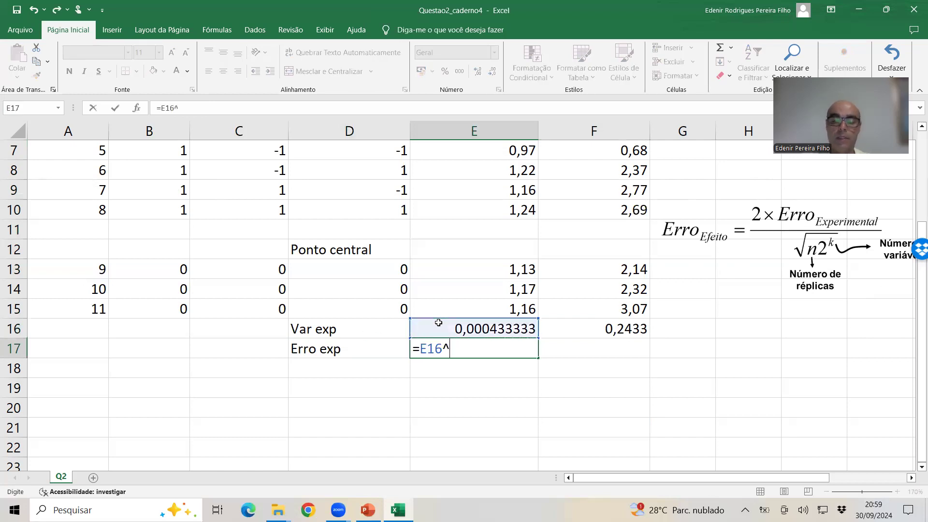
{"action": "key", "text": "Return"}
{"action": "left_click", "coordinate": [497, 351]}
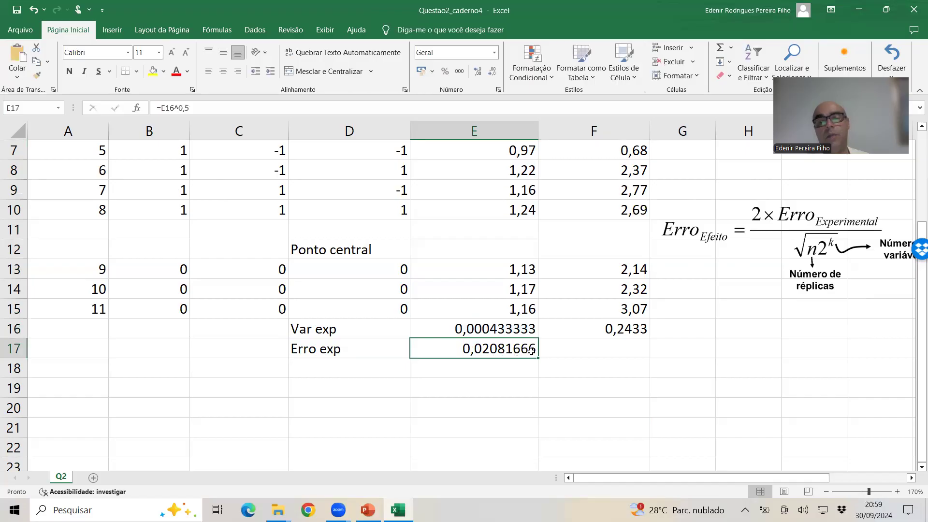
{"action": "left_click_drag", "start_coordinate": [540, 355], "coordinate": [612, 354]}
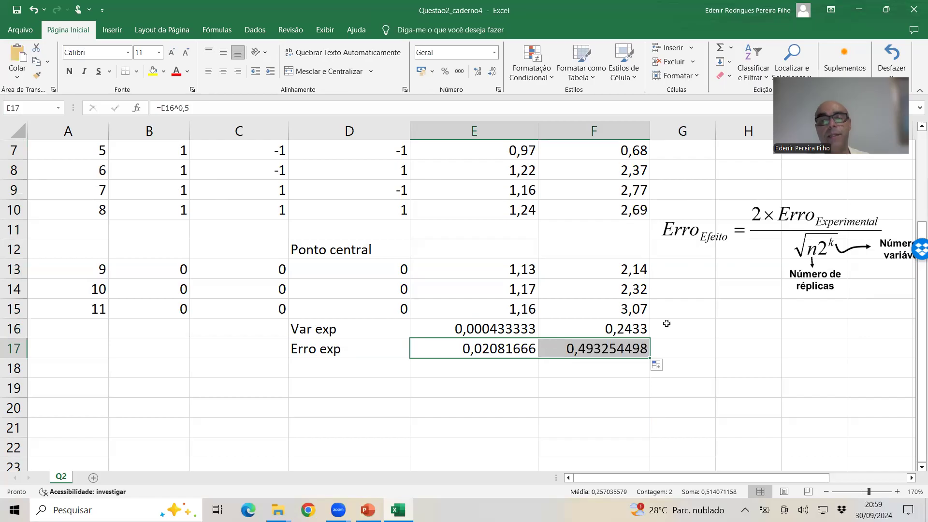
Step: Enter the label "n" in D18 with the value 3 in E18, and shift the effect-error formula picture slightly lower
{"action": "left_click", "coordinate": [374, 368]}
{"action": "type", "text": "n"}
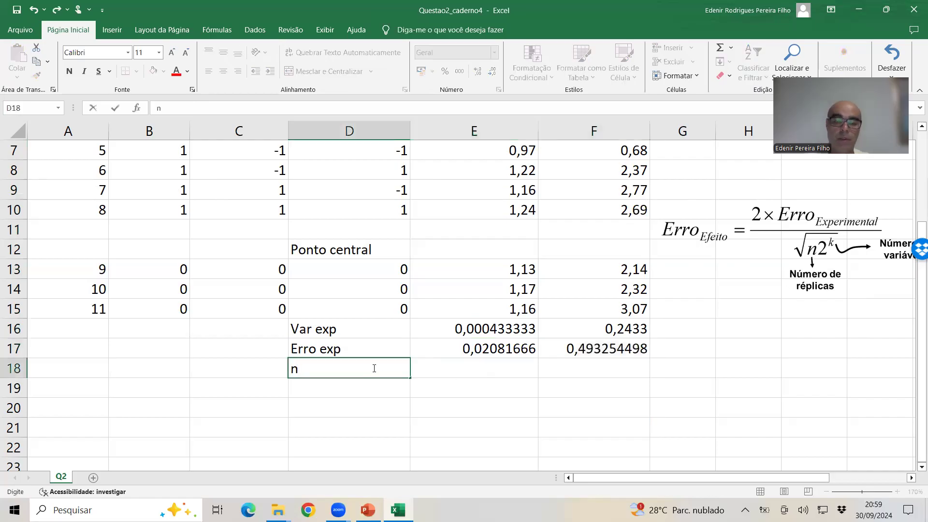
{"action": "key", "text": "Tab"}
{"action": "type", "text": "3"}
{"action": "key", "text": "Return"}
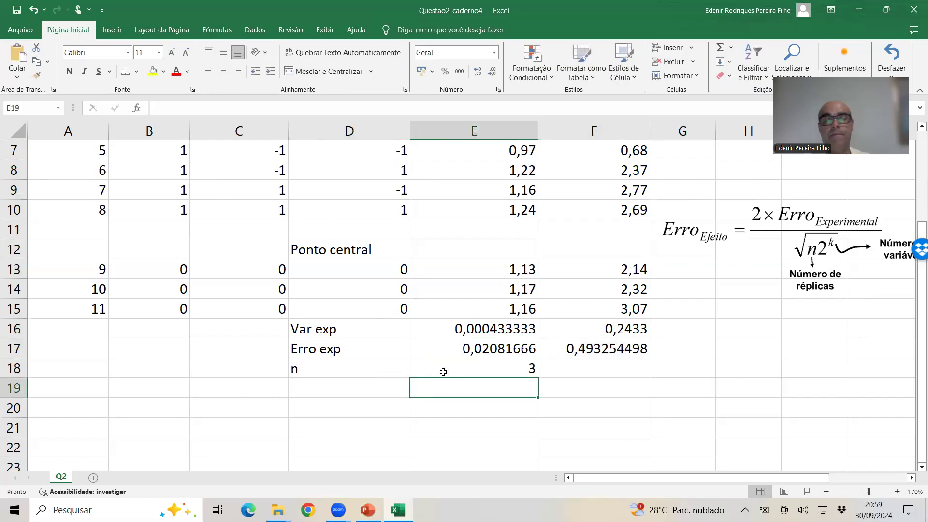
{"action": "left_click_drag", "start_coordinate": [788, 278], "coordinate": [568, 270]}
{"action": "left_click_drag", "start_coordinate": [603, 242], "coordinate": [764, 274]}
Step: Enter the label "k" in D19 with the value 3 in E19
{"action": "left_click", "coordinate": [375, 379]}
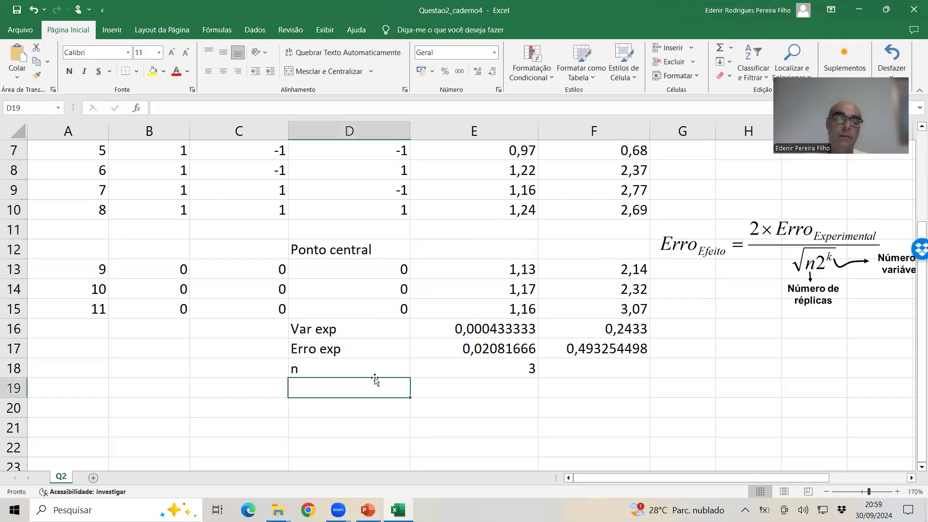
{"action": "type", "text": "k"}
{"action": "key", "text": "Tab"}
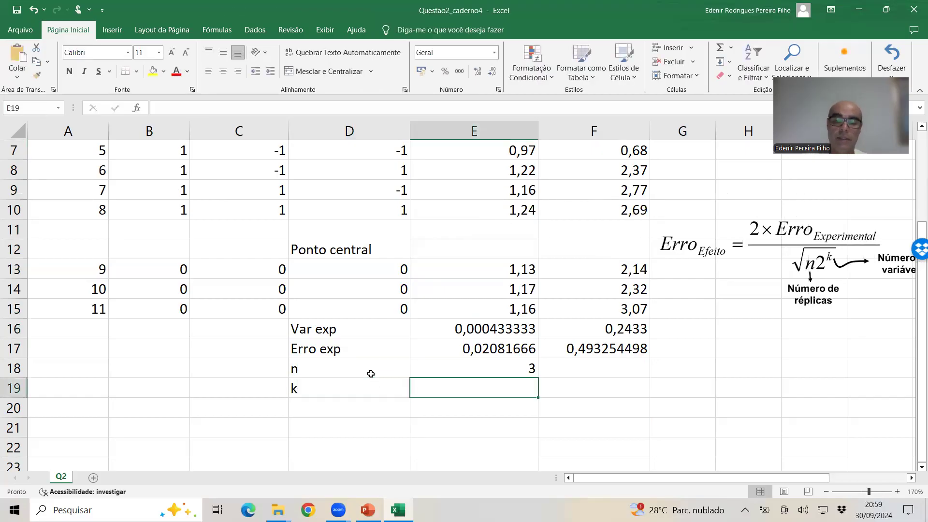
{"action": "type", "text": "3"}
{"action": "key", "text": "Return"}
Step: Enter 3 for both n and k in the RCC column, cells F18 and F19
{"action": "left_click", "coordinate": [572, 369]}
{"action": "type", "text": "3"}
{"action": "key", "text": "Return"}
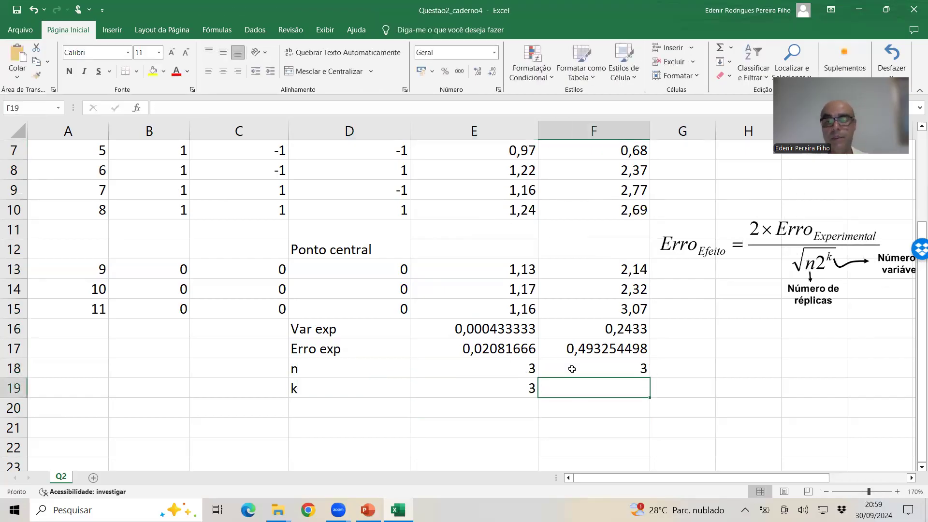
{"action": "type", "text": "3"}
{"action": "key", "text": "Return"}
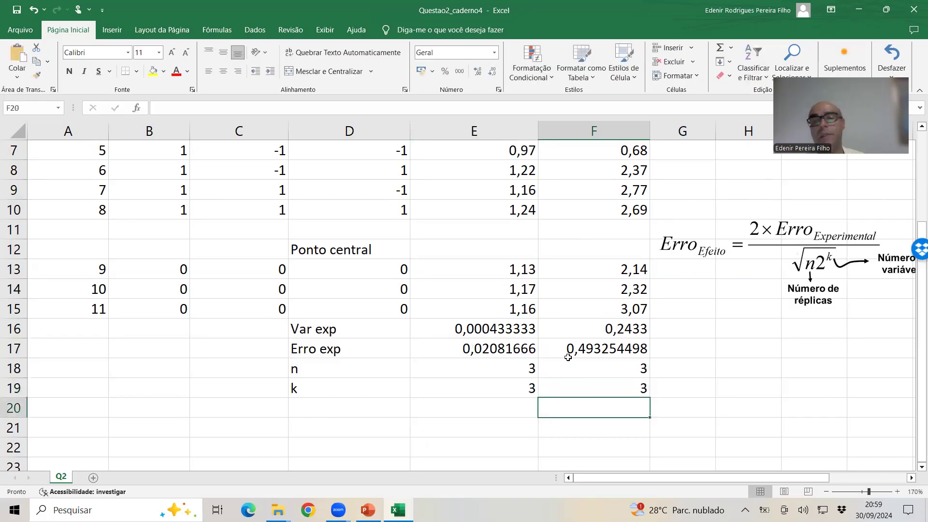
Step: Label D20 "Erro efeito" and calculate the effect error in E20 with =((2*E17)/(E18*2^E19)^0,5)
{"action": "left_click", "coordinate": [340, 412]}
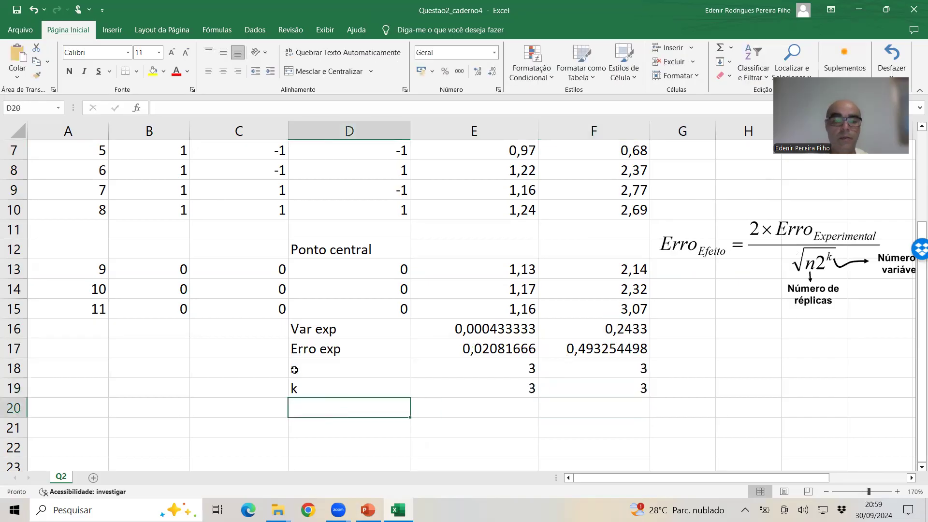
{"action": "type", "text": "Erro efeito"}
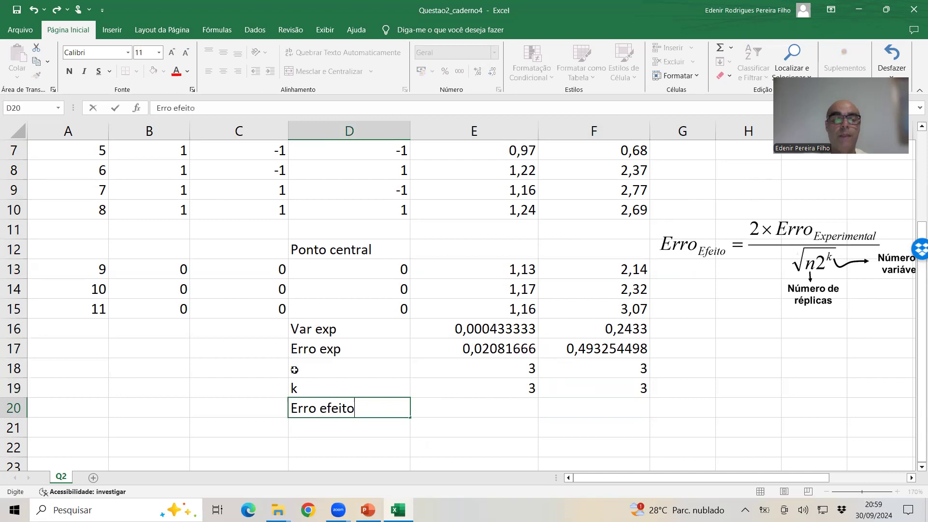
{"action": "key", "text": "Tab"}
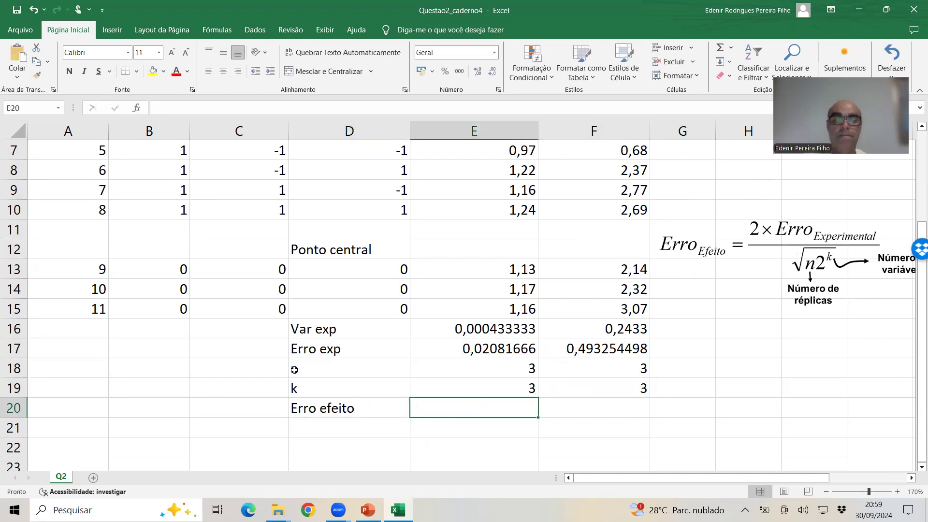
{"action": "type", "text": "=((2*"}
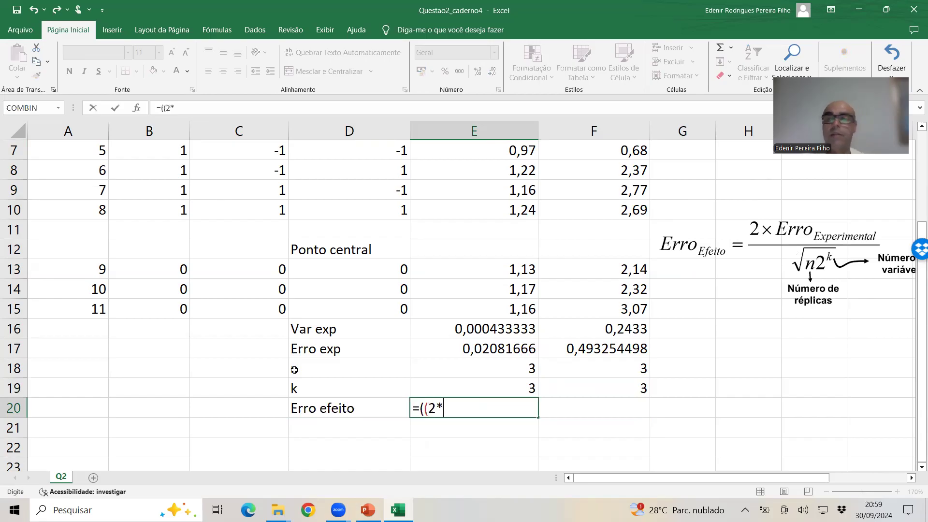
{"action": "left_click", "coordinate": [499, 349]}
{"action": "type", "text": ")/("}
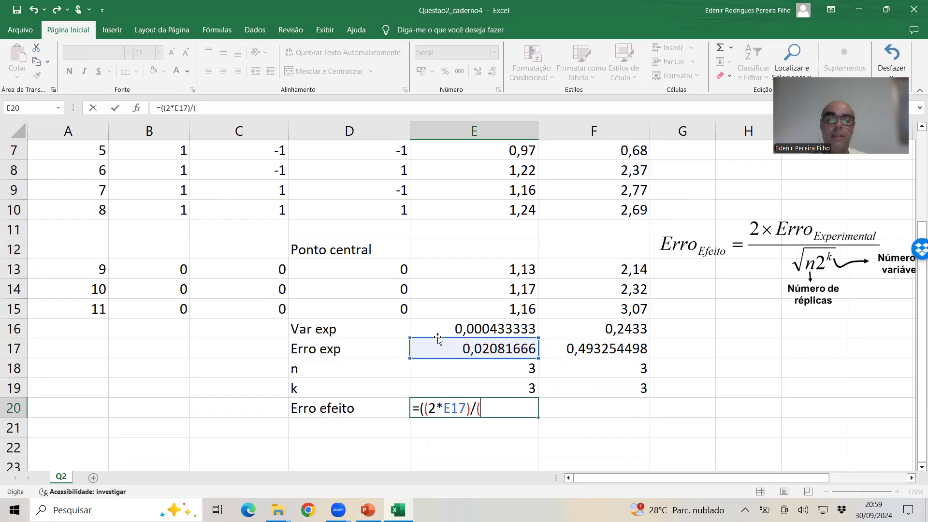
{"action": "left_click", "coordinate": [472, 373]}
{"action": "type", "text": "*2"}
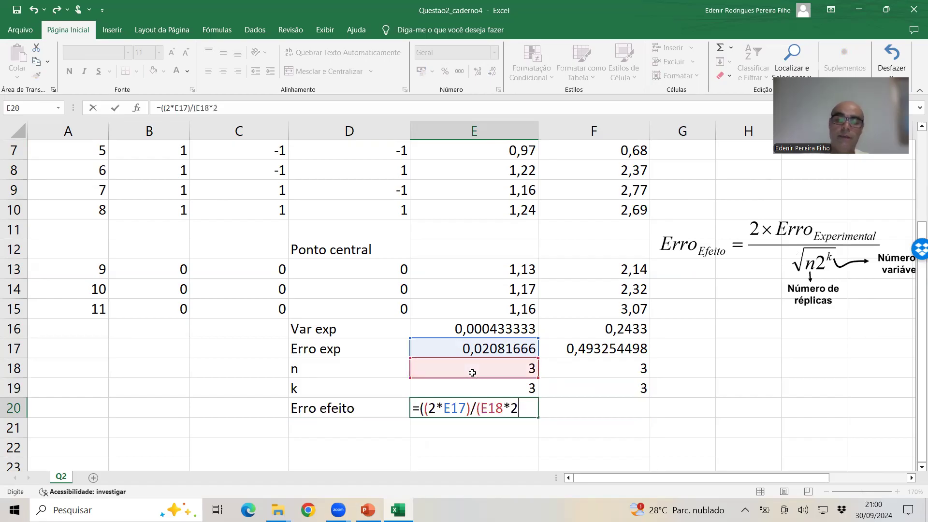
{"action": "type", "text": "^"}
{"action": "key", "text": "Up"}
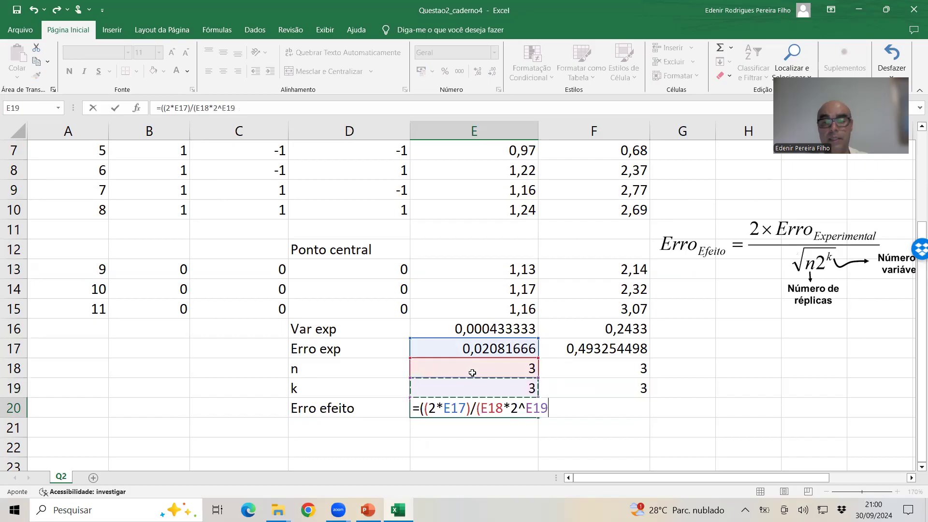
{"action": "type", "text": ")"}
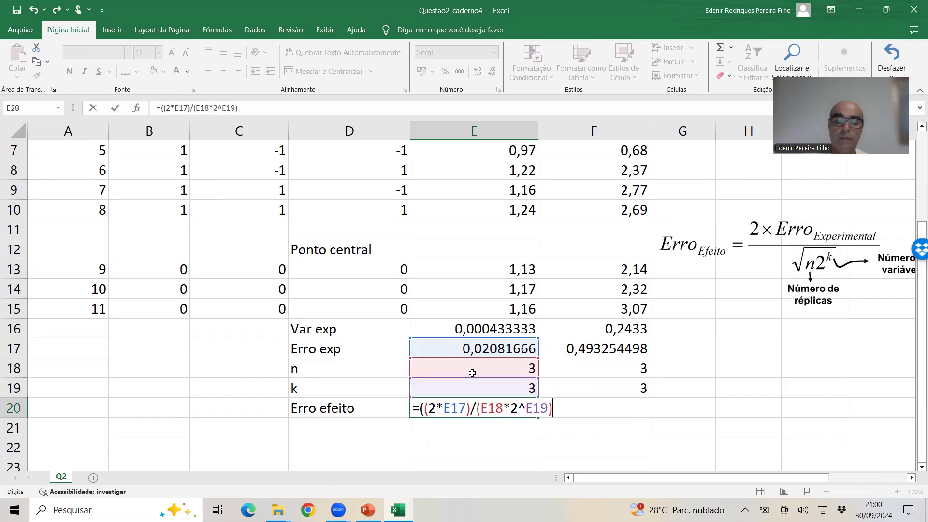
{"action": "type", "text": "^0,5"}
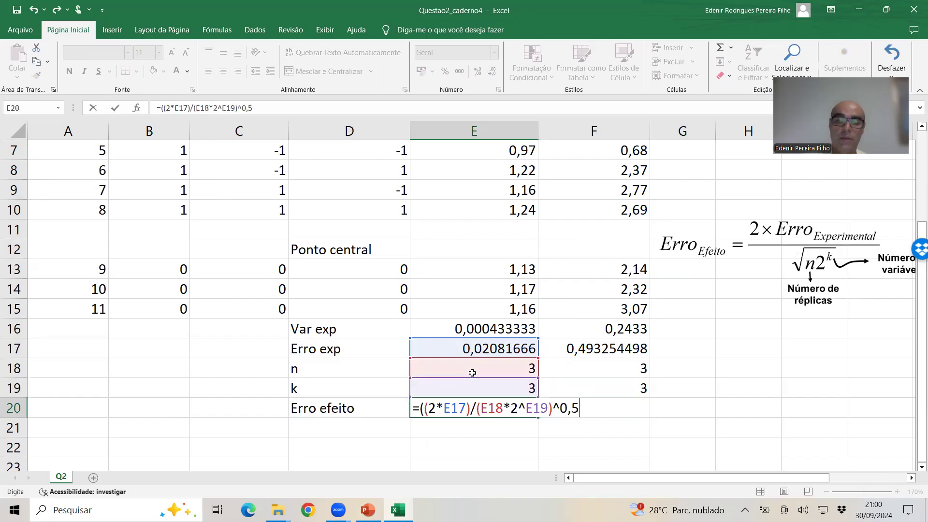
{"action": "key", "text": "Return"}
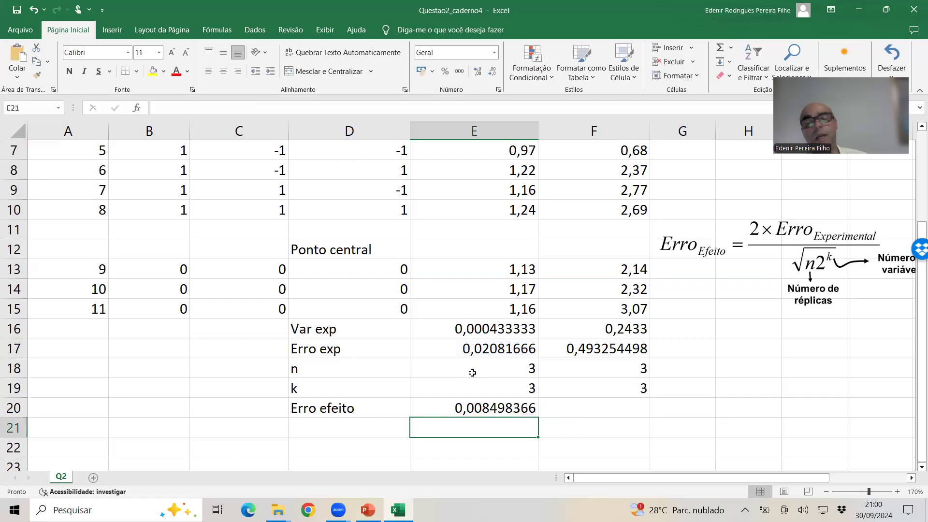
Step: Fill the effect-error formula from E20 across to F20
{"action": "key", "text": "Up"}
{"action": "key", "text": "shift+Right"}
{"action": "key", "text": "ctrl+r"}
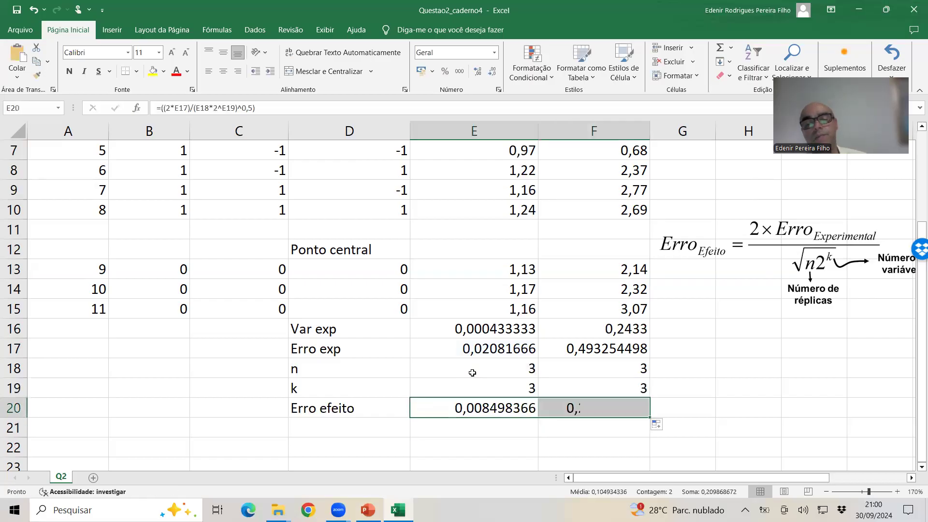
Step: Label D21 "t, 2g.l. e 95%" and calculate the t value in E21 with INVT using 0,05 and 2
{"action": "scroll", "coordinate": [472, 373], "scroll_direction": "down", "scroll_amount": 2}
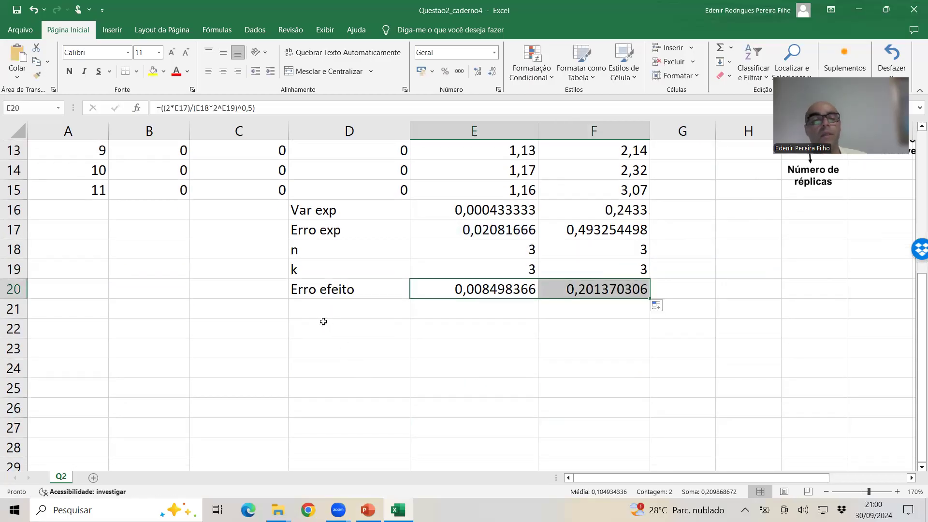
{"action": "left_click", "coordinate": [308, 308]}
{"action": "type", "text": "t"}
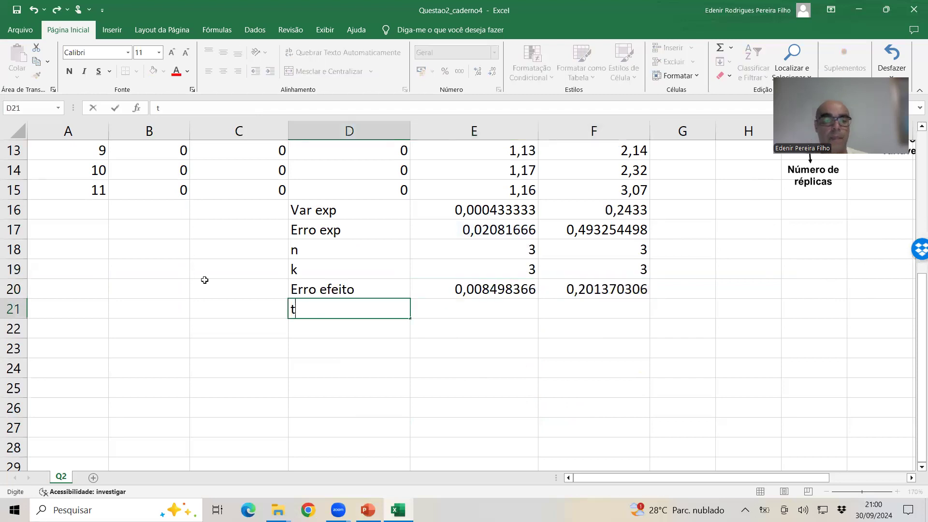
{"action": "type", "text": ", 2g."}
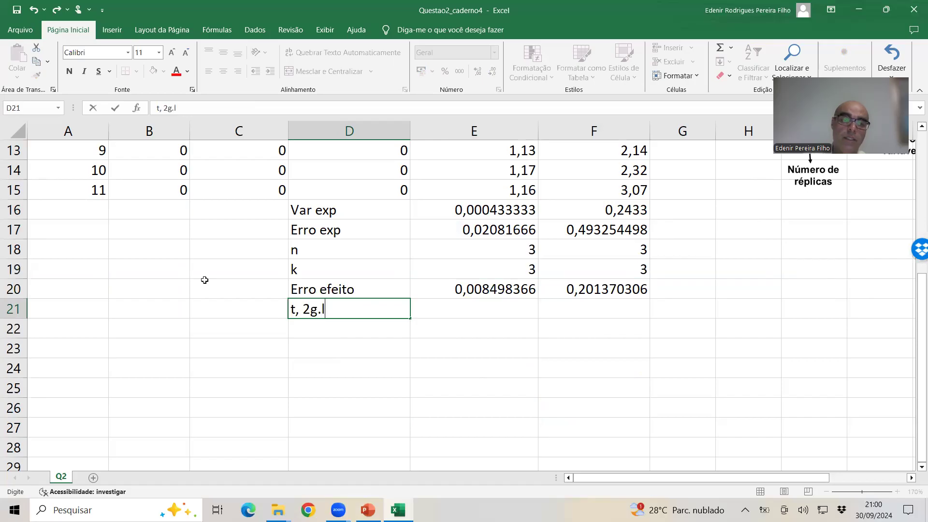
{"action": "type", "text": "l. e 95%"}
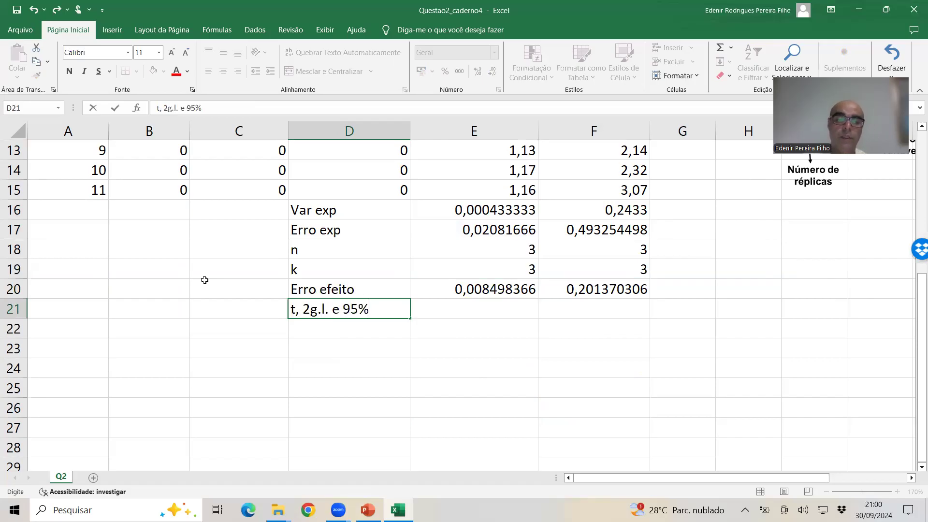
{"action": "key", "text": "Tab"}
{"action": "type", "text": "=invt(0,05;2"}
{"action": "key", "text": "Return"}
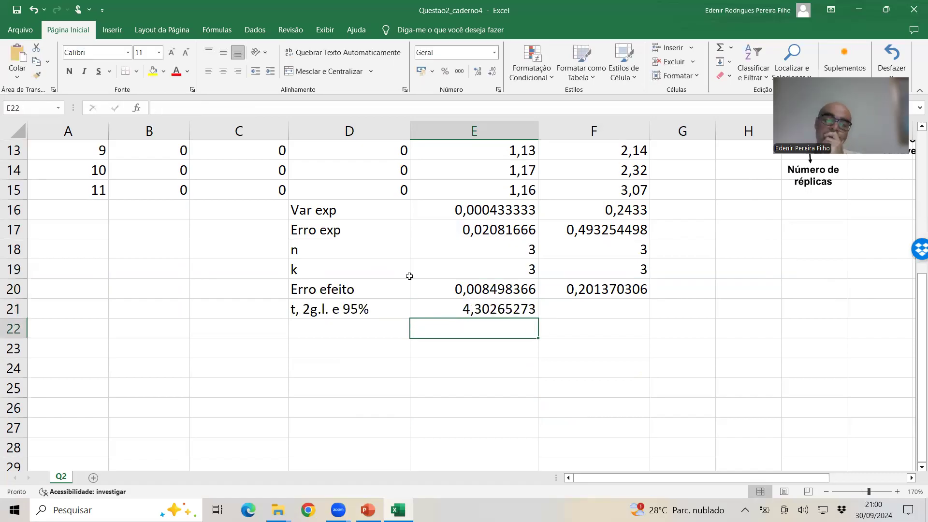
Step: Move the effect-error formula picture below the t row, starting around row 22 beneath columns C to E, and select H2
{"action": "scroll", "coordinate": [435, 285], "scroll_direction": "up", "scroll_amount": 4}
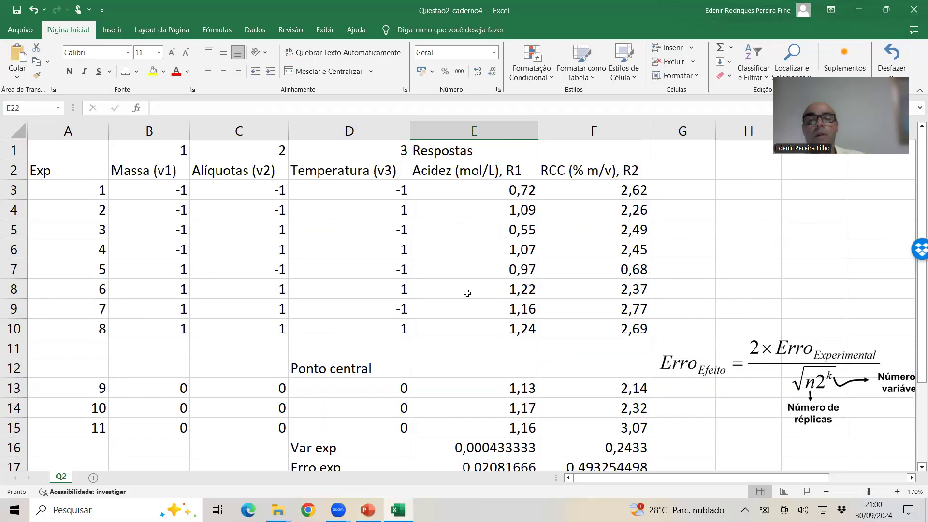
{"action": "left_click_drag", "start_coordinate": [793, 416], "coordinate": [371, 441]}
{"action": "scroll", "coordinate": [295, 440], "scroll_direction": "down", "scroll_amount": 3}
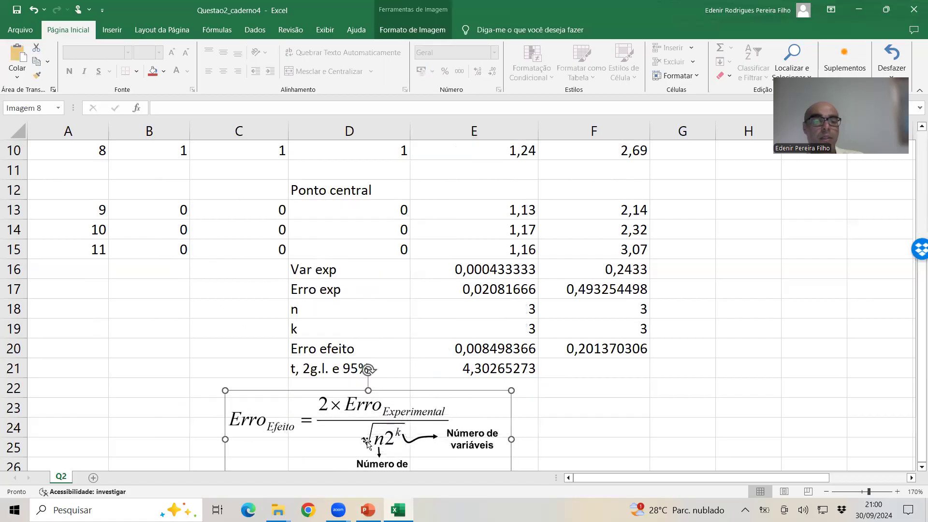
{"action": "scroll", "coordinate": [367, 441], "scroll_direction": "up", "scroll_amount": 3}
{"action": "left_click", "coordinate": [737, 172]}
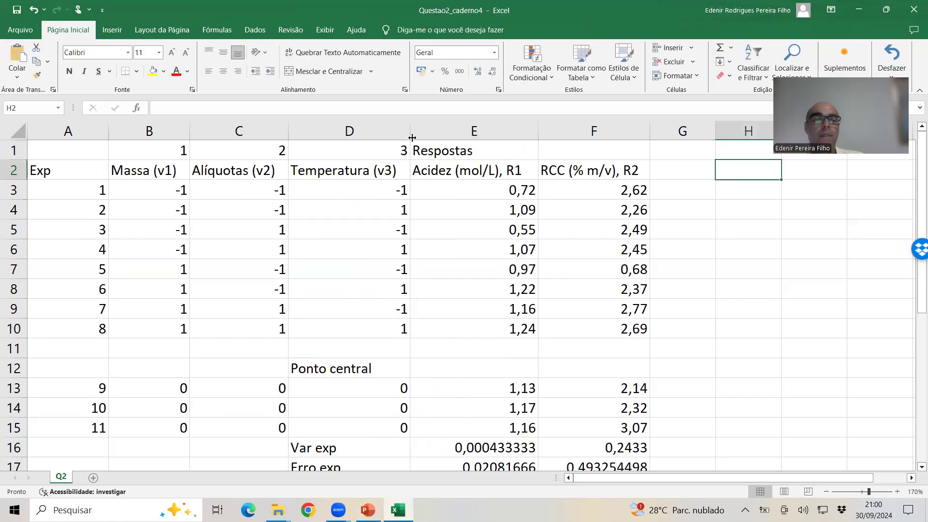
Step: Copy the variable numbers 1, 2 and 3 from B1:D1 into H2:J2 as contrast headings
{"action": "left_click_drag", "start_coordinate": [160, 157], "coordinate": [349, 153]}
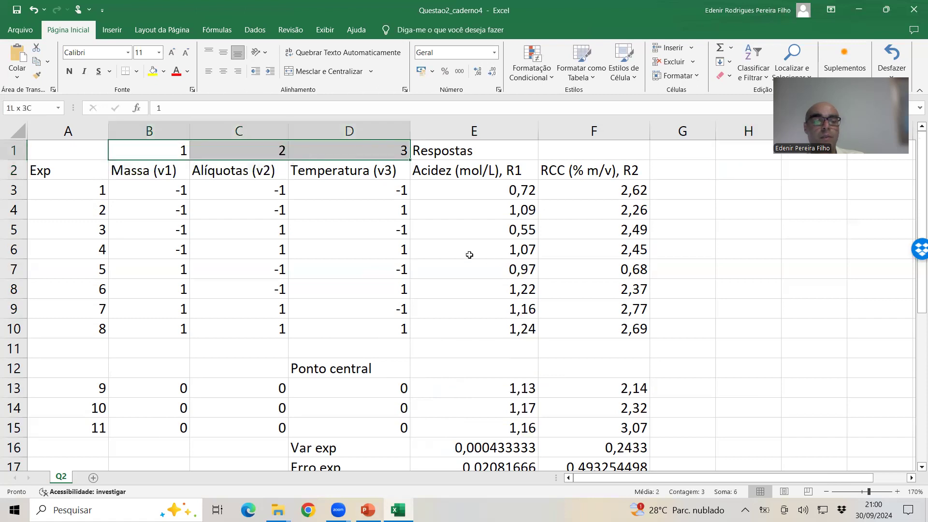
{"action": "key", "text": "ctrl+c"}
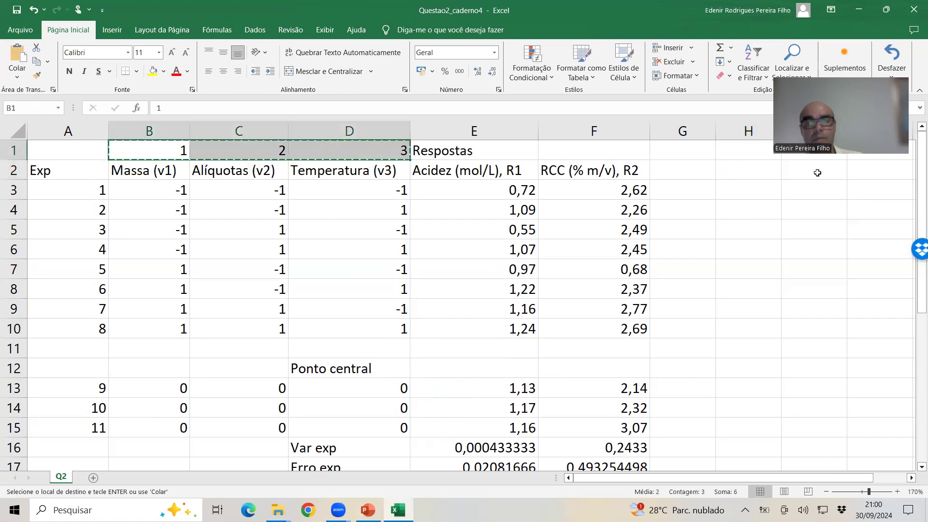
{"action": "left_click", "coordinate": [765, 170]}
{"action": "key", "text": "ctrl+v"}
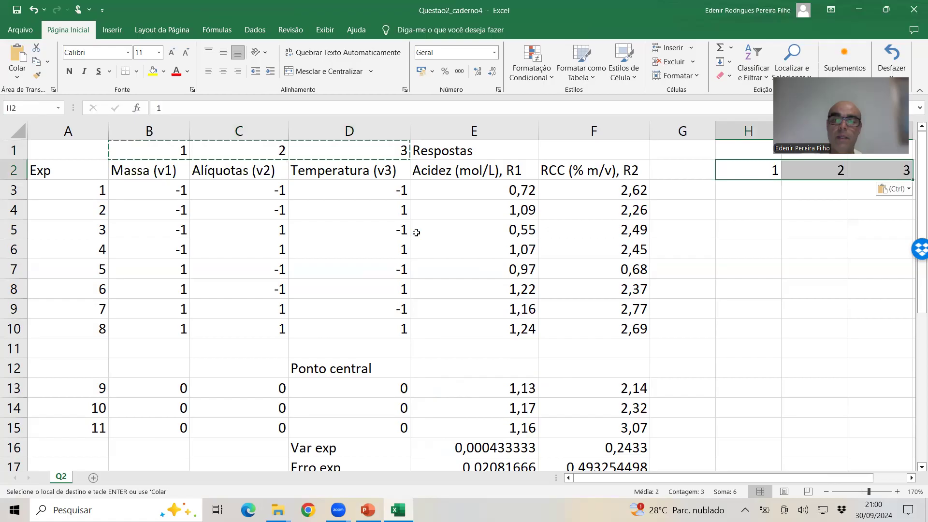
{"action": "key", "text": "Escape"}
Step: Enter the interaction headings 12, 13, 23 and 123 in cells K2 through N2
{"action": "key", "text": "Right"}
{"action": "key", "text": "Right"}
{"action": "key", "text": "Right"}
{"action": "key", "text": "Right"}
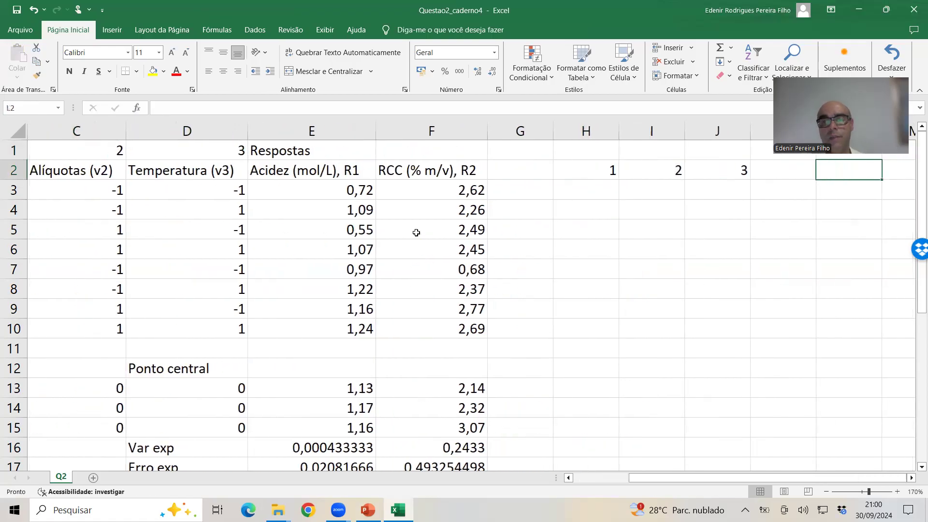
{"action": "key", "text": "Left"}
{"action": "type", "text": "12"}
{"action": "key", "text": "Right"}
{"action": "type", "text": "1"}
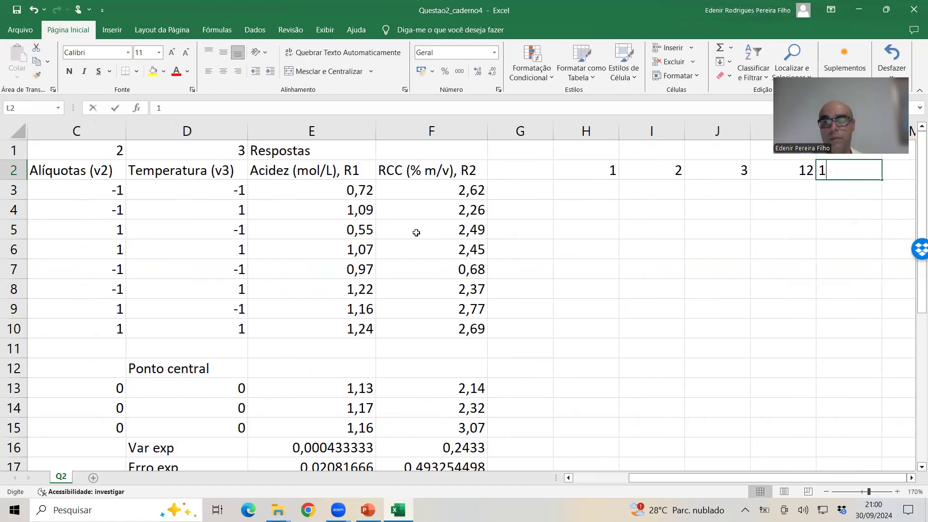
{"action": "type", "text": "3"}
{"action": "key", "text": "Right"}
{"action": "type", "text": "23"}
{"action": "key", "text": "Right"}
{"action": "type", "text": "123"}
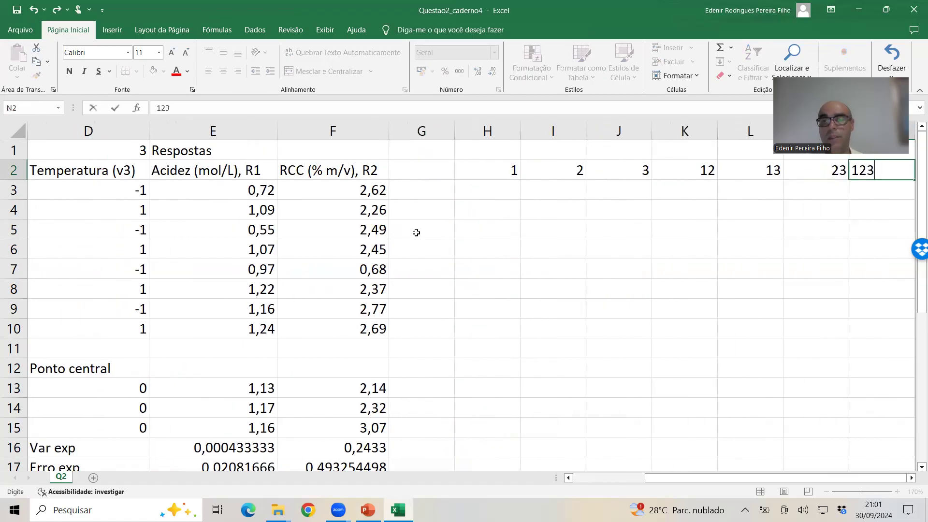
Step: Copy the coded levels of the three variables in B3:D10 to the range starting at H3
{"action": "left_click", "coordinate": [118, 183]}
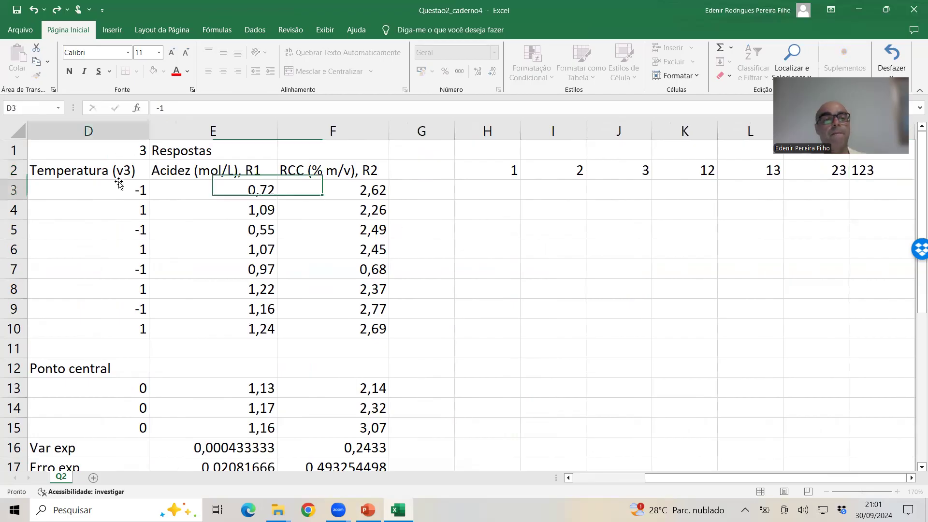
{"action": "key", "text": "shift+Left"}
{"action": "key", "text": "shift+Left"}
{"action": "key", "text": "shift+Down"}
{"action": "key", "text": "shift+Down"}
{"action": "key", "text": "shift+Down"}
{"action": "key", "text": "shift+Down"}
{"action": "key", "text": "shift+Down"}
{"action": "key", "text": "shift+Down"}
{"action": "key", "text": "shift+Down"}
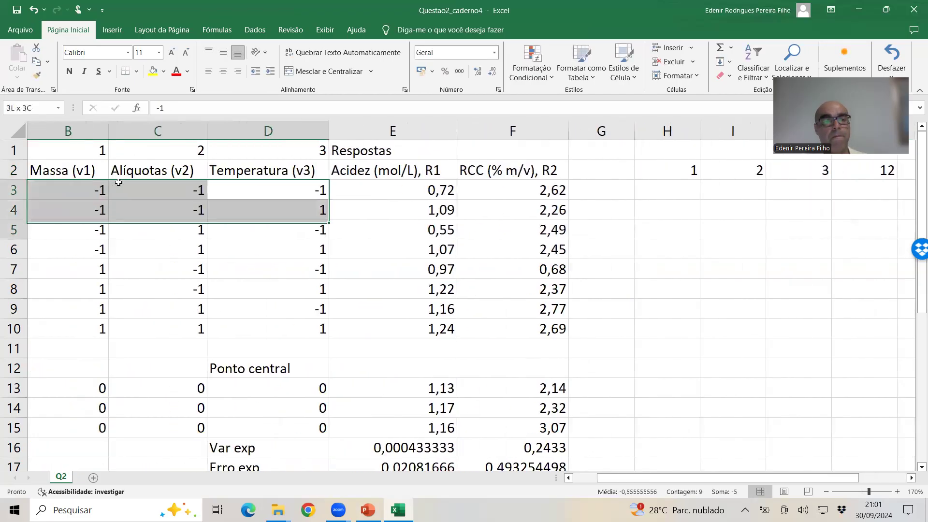
{"action": "key", "text": "ctrl+c"}
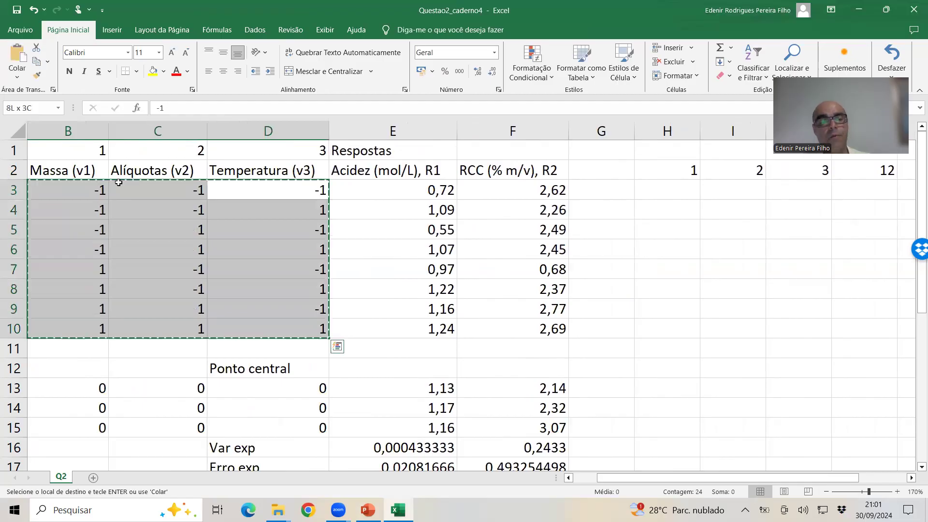
{"action": "key", "text": "Up"}
{"action": "key", "text": "Right"}
{"action": "key", "text": "Right"}
{"action": "key", "text": "Right"}
{"action": "key", "text": "Right"}
{"action": "key", "text": "Down"}
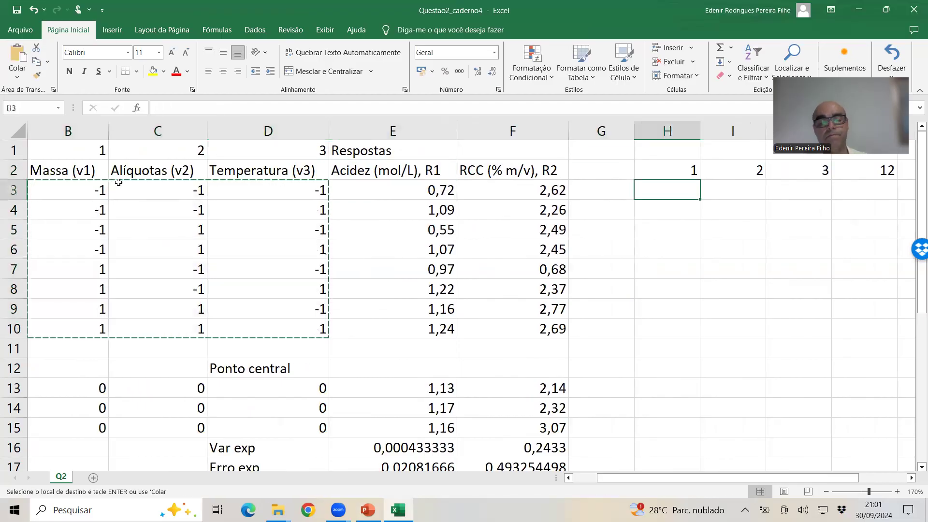
{"action": "key", "text": "ctrl+v"}
Step: Calculate the 12 interaction contrast in K3 with =H3*I3
{"action": "key", "text": "Right"}
{"action": "key", "text": "Right"}
{"action": "key", "text": "Right"}
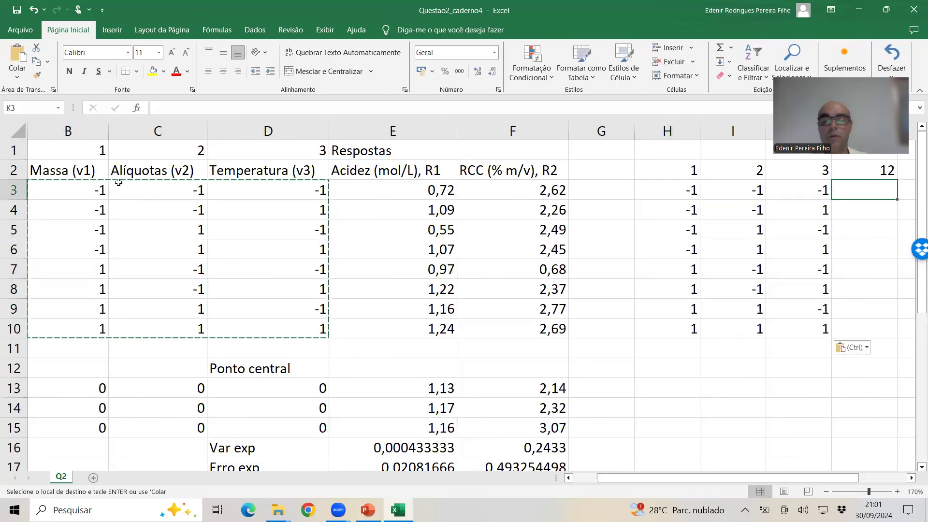
{"action": "type", "text": "="}
{"action": "left_click", "coordinate": [641, 196]}
{"action": "type", "text": "*"}
{"action": "left_click", "coordinate": [716, 191]}
{"action": "key", "text": "Return"}
{"action": "key", "text": "Up"}
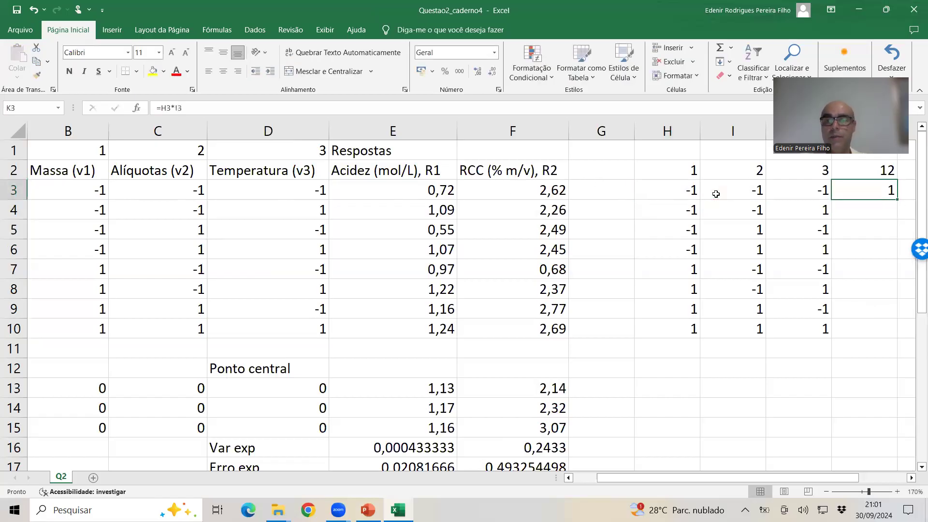
Step: Calculate the 13 interaction contrast in L3 with =H3*J3
{"action": "key", "text": "Right"}
{"action": "type", "text": "="}
{"action": "left_click", "coordinate": [600, 188]}
{"action": "type", "text": "*"}
{"action": "left_click", "coordinate": [688, 187]}
{"action": "key", "text": "Return"}
{"action": "key", "text": "Up"}
Step: Calculate the 23 interaction contrast in M3 with =I3*J3
{"action": "key", "text": "Right"}
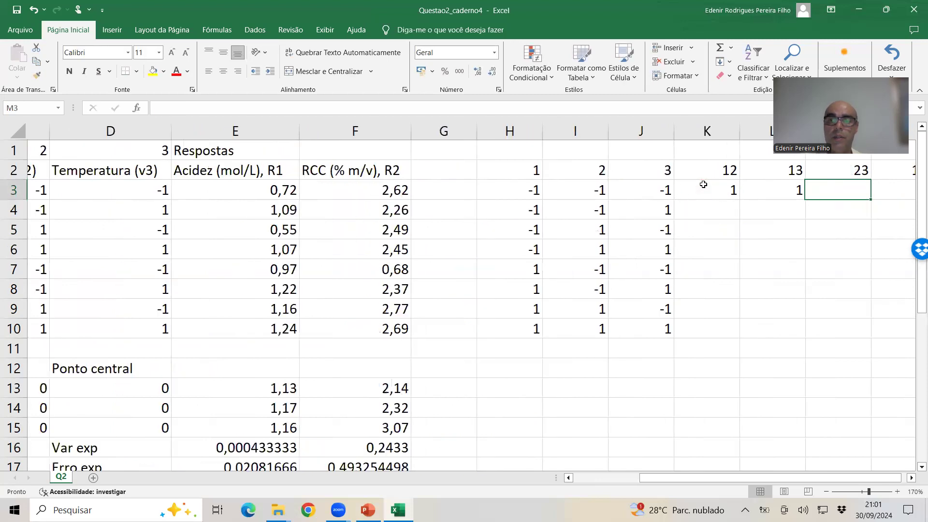
{"action": "type", "text": "="}
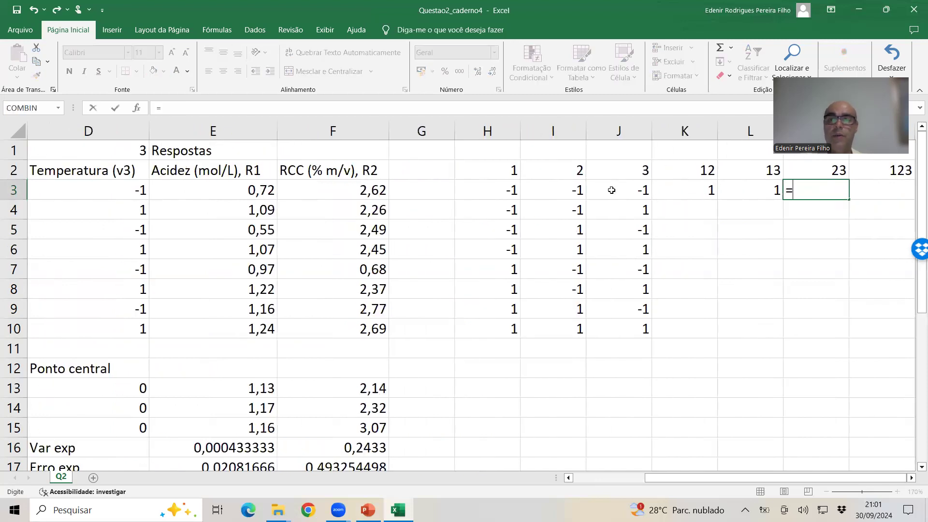
{"action": "left_click", "coordinate": [579, 186]}
{"action": "type", "text": "*"}
{"action": "left_click", "coordinate": [622, 195]}
{"action": "key", "text": "Return"}
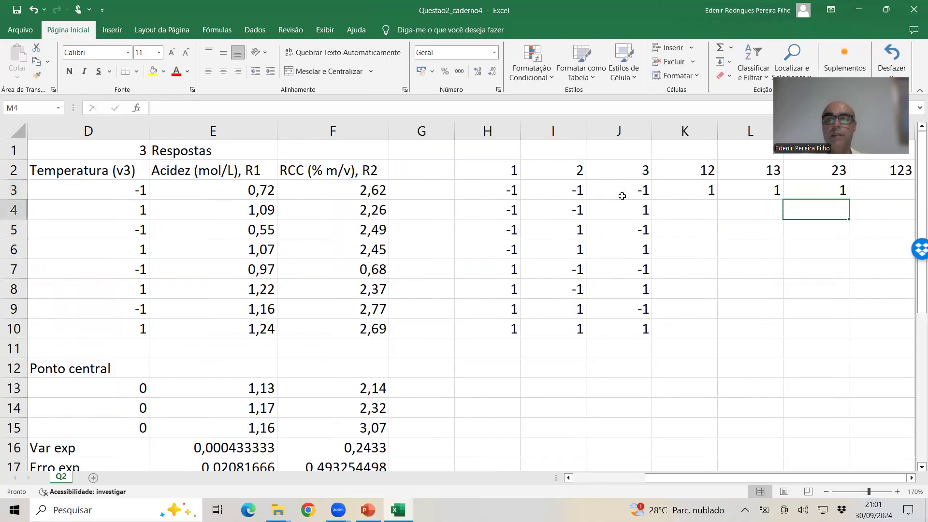
Step: Calculate the 123 interaction contrast in N3 with =H3*I3*J3 and fill the formulas in K3:N3 down through row 10
{"action": "key", "text": "Up"}
{"action": "key", "text": "Right"}
{"action": "type", "text": "="}
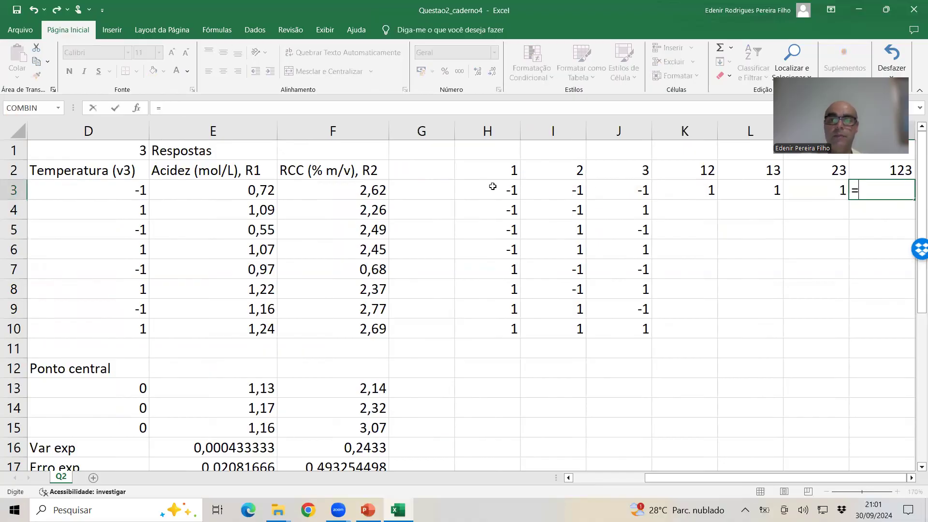
{"action": "left_click", "coordinate": [493, 187]}
{"action": "type", "text": "*"}
{"action": "left_click", "coordinate": [564, 188]}
{"action": "type", "text": "*"}
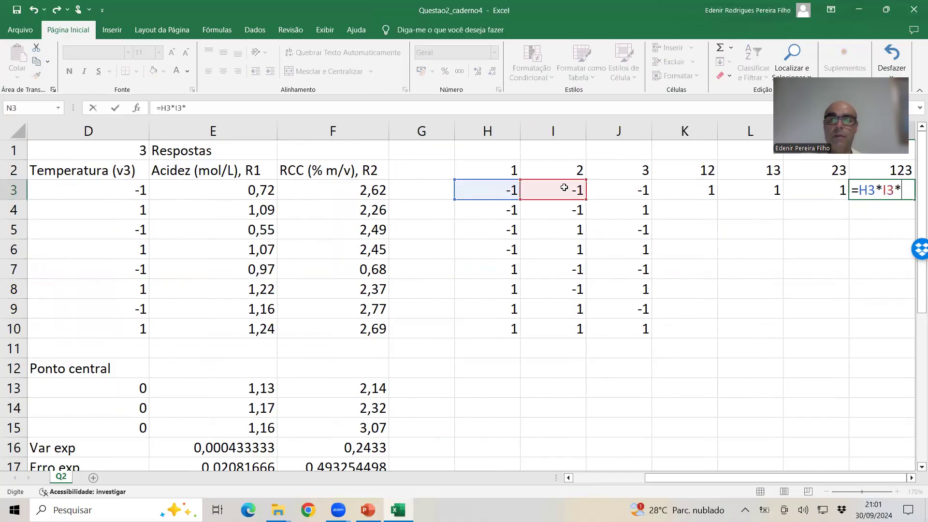
{"action": "left_click", "coordinate": [608, 193]}
{"action": "key", "text": "Return"}
{"action": "left_click_drag", "start_coordinate": [696, 179], "coordinate": [913, 194]}
{"action": "double_click", "coordinate": [914, 199]}
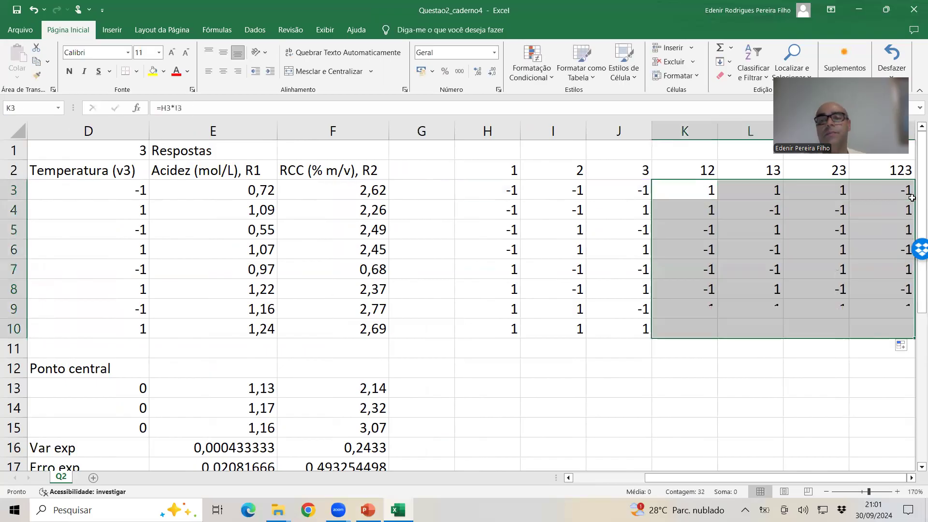
Step: Copy both response columns in E3:F10 to the range starting at O3 and save the workbook
{"action": "left_click_drag", "start_coordinate": [230, 190], "coordinate": [324, 325]}
{"action": "key", "text": "ctrl+c"}
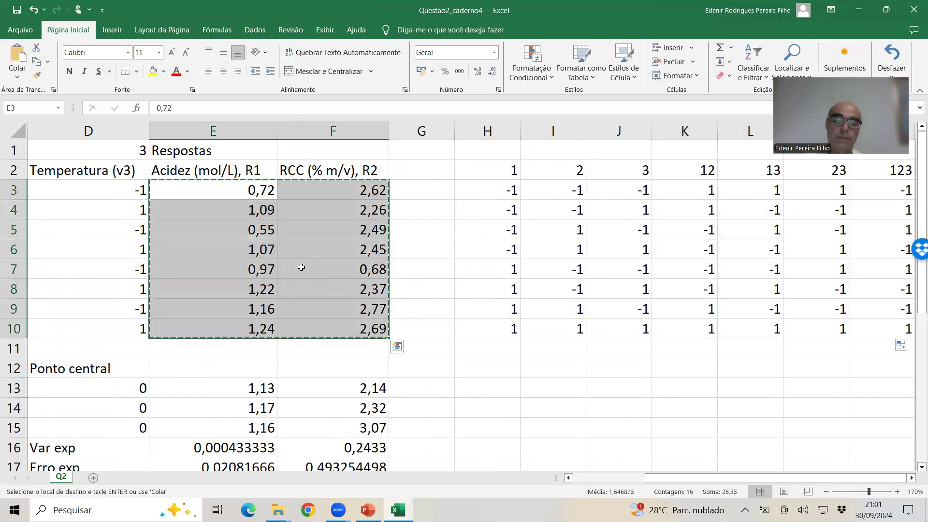
{"action": "key", "text": "Right"}
{"action": "key", "text": "Right"}
{"action": "key", "text": "Right"}
{"action": "key", "text": "Right"}
{"action": "key", "text": "Right"}
{"action": "key", "text": "Right"}
{"action": "key", "text": "Right"}
{"action": "key", "text": "Right"}
{"action": "key", "text": "Right"}
{"action": "key", "text": "Right"}
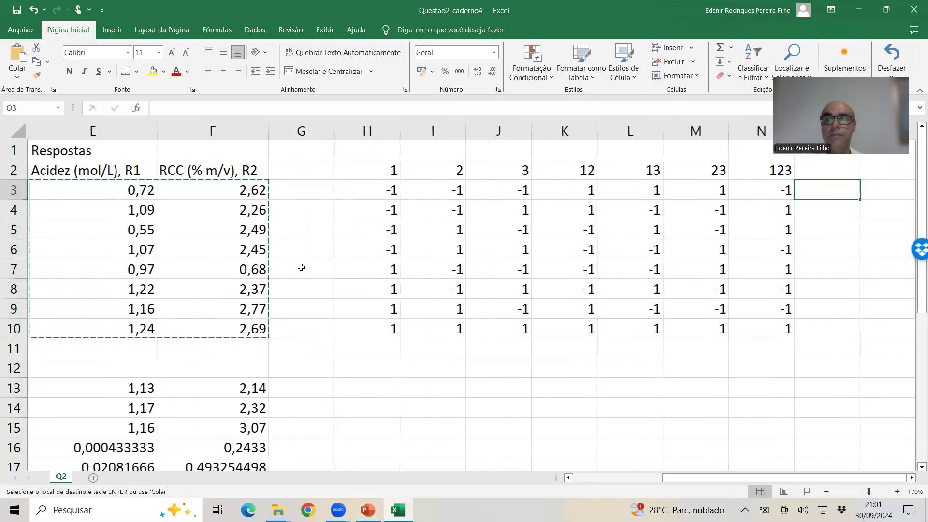
{"action": "key", "text": "ctrl+v"}
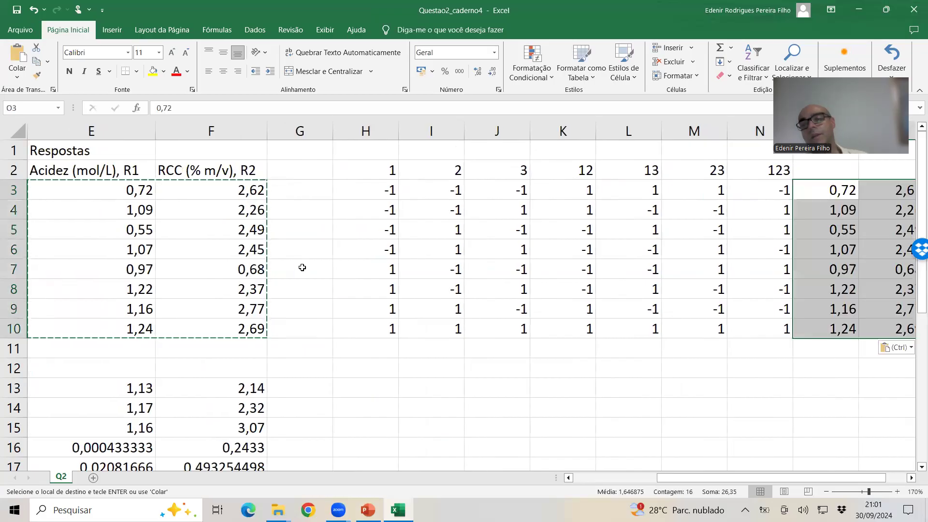
{"action": "left_click", "coordinate": [18, 10]}
Step: Copy the contrast matrix with responses in H3:P10 into a new Notepad (Bloco de Notas) document and maximize its window
{"action": "left_click_drag", "start_coordinate": [387, 187], "coordinate": [904, 322]}
{"action": "key", "text": "ctrl+c"}
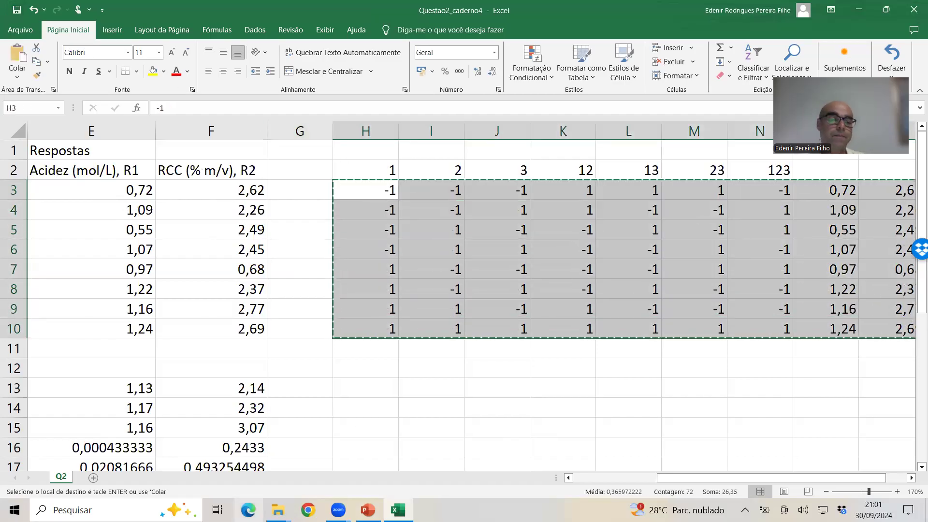
{"action": "left_click", "coordinate": [116, 510]}
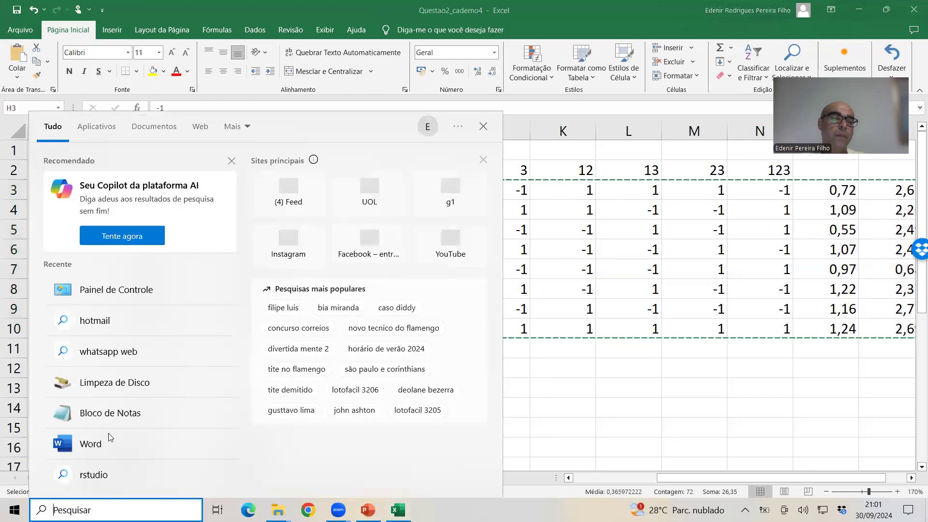
{"action": "left_click", "coordinate": [124, 412]}
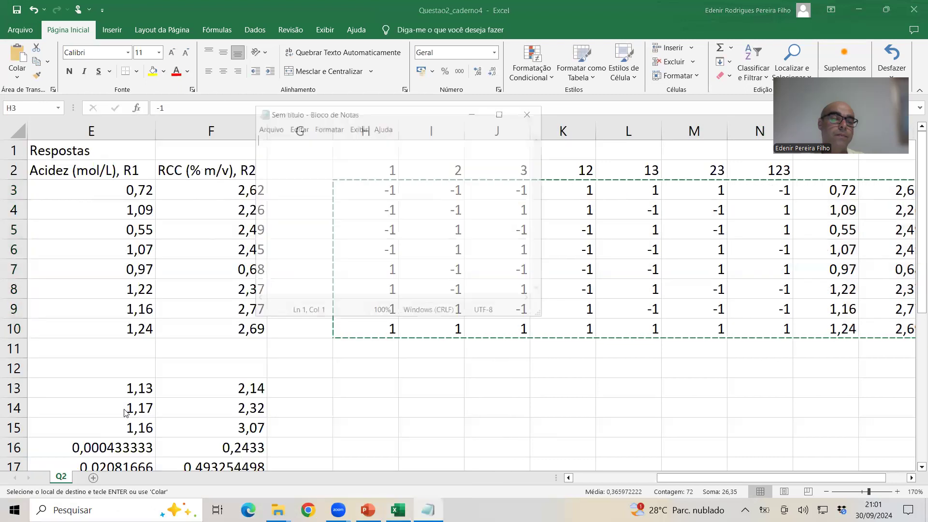
{"action": "key", "text": "ctrl+v"}
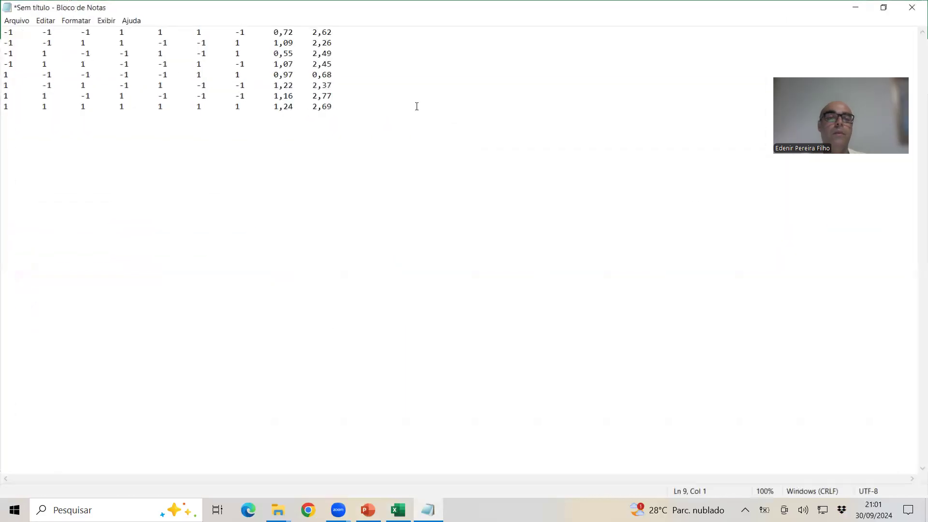
{"action": "left_click", "coordinate": [502, 113]}
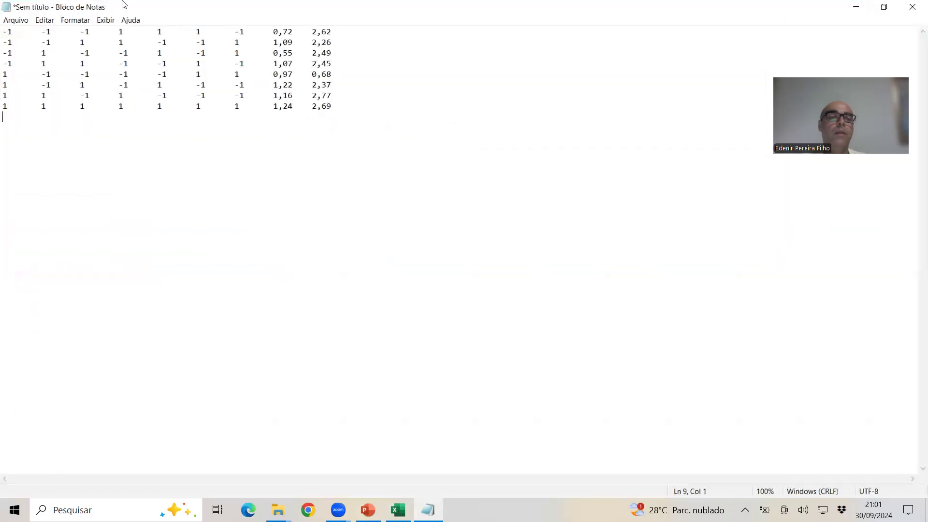
Step: Replace every decimal comma in the pasted text with a period
{"action": "left_click", "coordinate": [43, 22]}
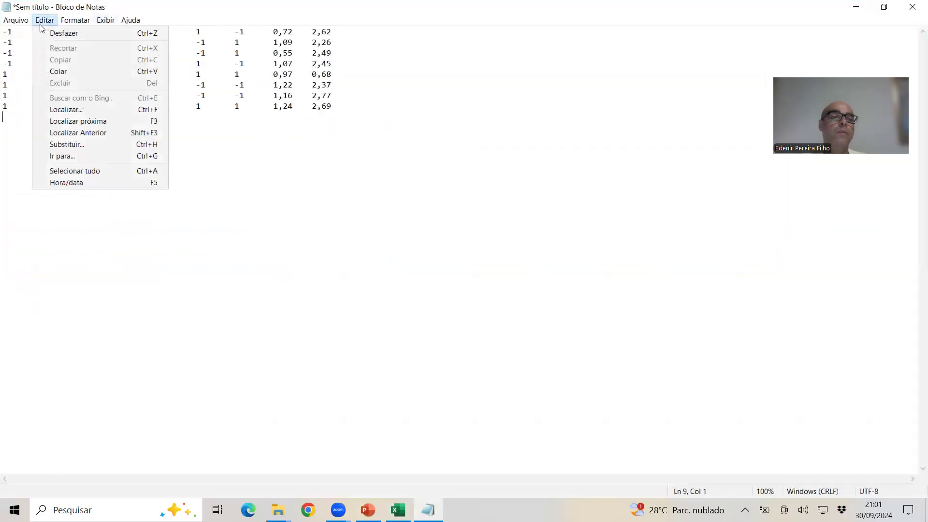
{"action": "left_click", "coordinate": [82, 143]}
{"action": "type", "text": ","}
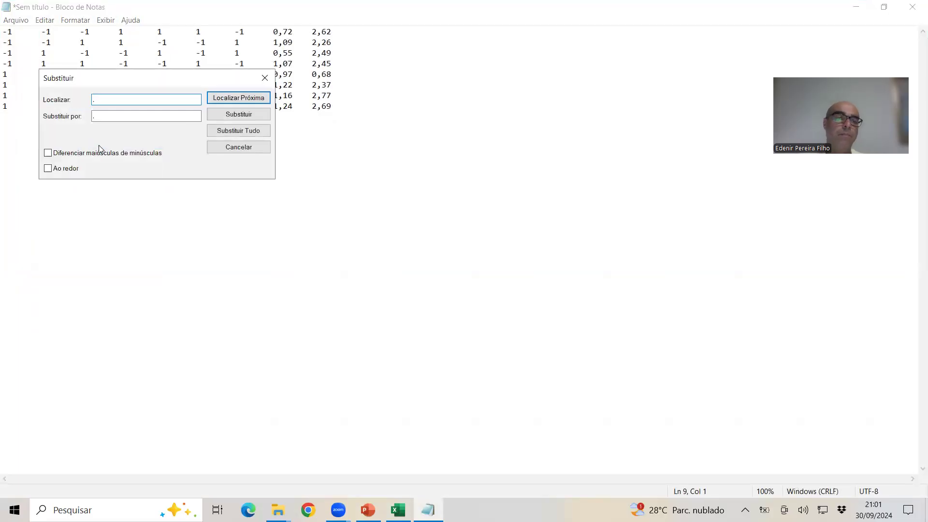
{"action": "key", "text": "Tab"}
{"action": "left_click", "coordinate": [238, 130]}
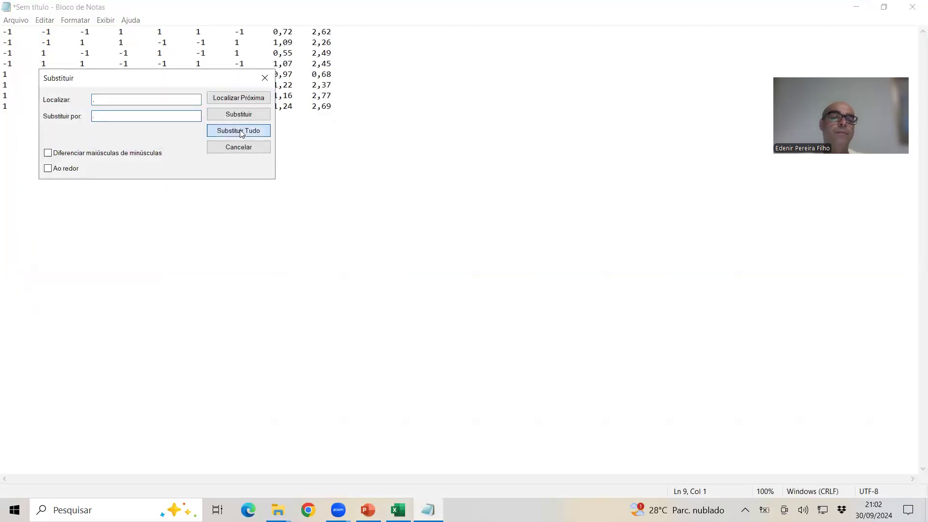
{"action": "left_click", "coordinate": [254, 148]}
Step: Save the text as teste in the playlist33_caderno4 folder, overwriting the existing file, and close the document
{"action": "left_click", "coordinate": [10, 20]}
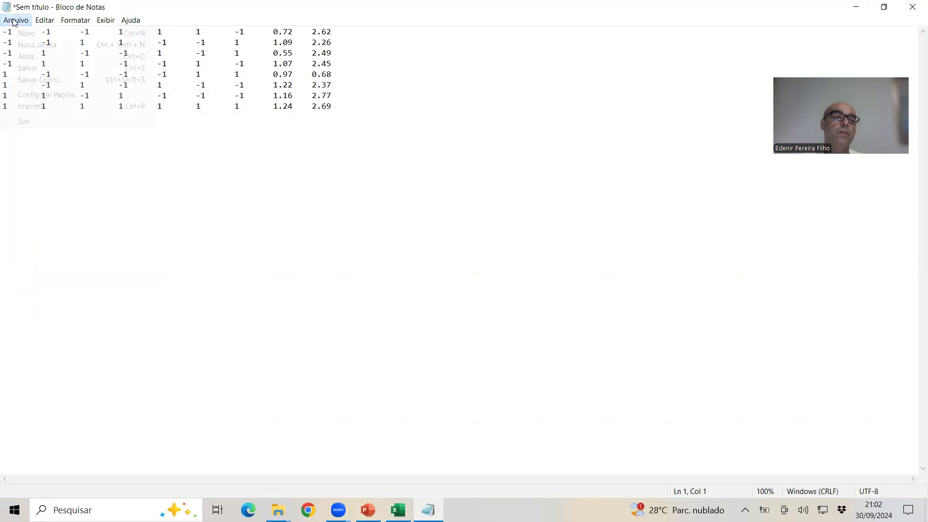
{"action": "left_click", "coordinate": [39, 69]}
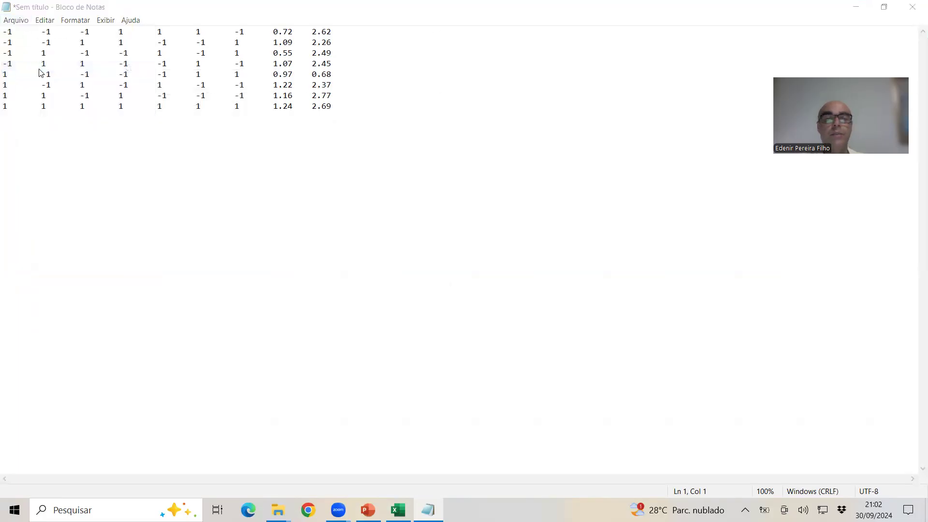
{"action": "left_click", "coordinate": [132, 124]}
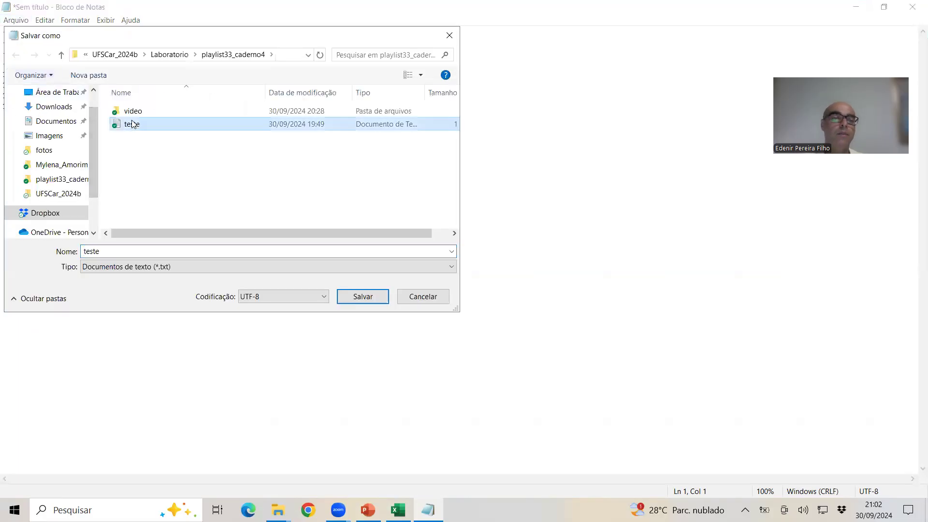
{"action": "double_click", "coordinate": [132, 125]}
{"action": "left_click", "coordinate": [489, 257]}
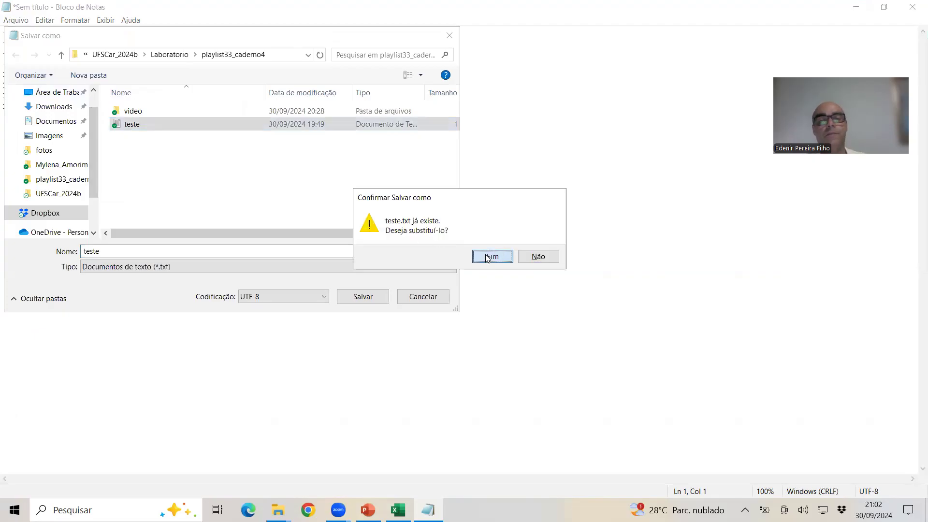
{"action": "left_click", "coordinate": [912, 6]}
Step: Minimize the Excel, PowerPoint and File Explorer windows
{"action": "left_click", "coordinate": [859, 7]}
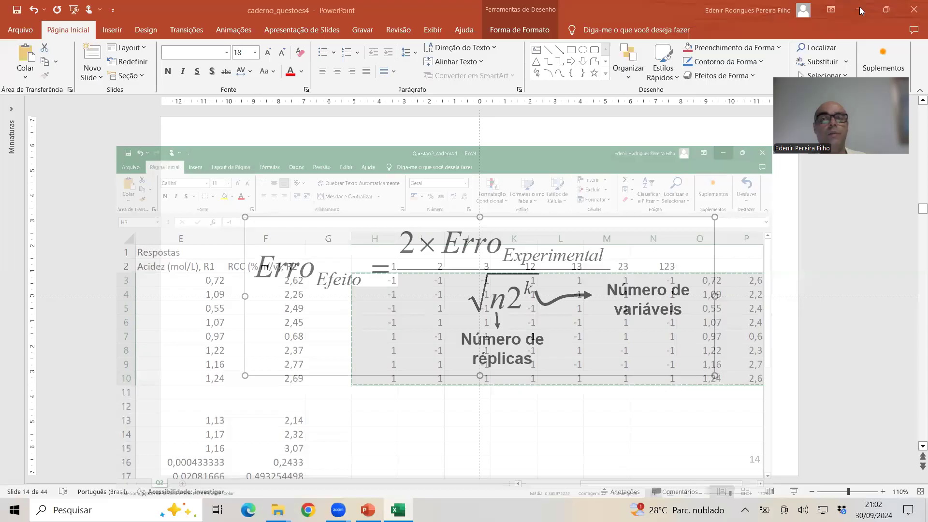
{"action": "left_click", "coordinate": [859, 6]}
{"action": "left_click", "coordinate": [859, 7]}
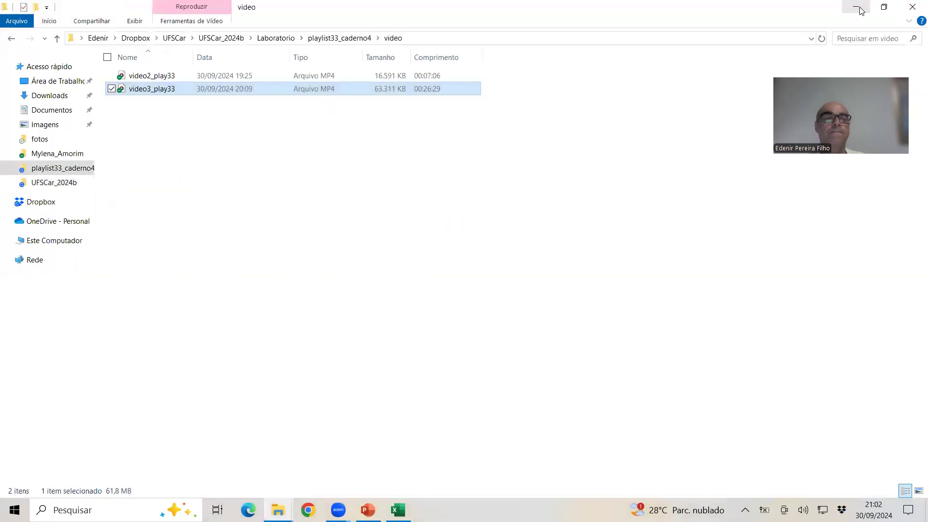
Step: Minimize the File Explorer window, launch GNU Octave (GUI) and set its current directory to the playlist33_caderno4 folder
{"action": "left_click", "coordinate": [860, 7]}
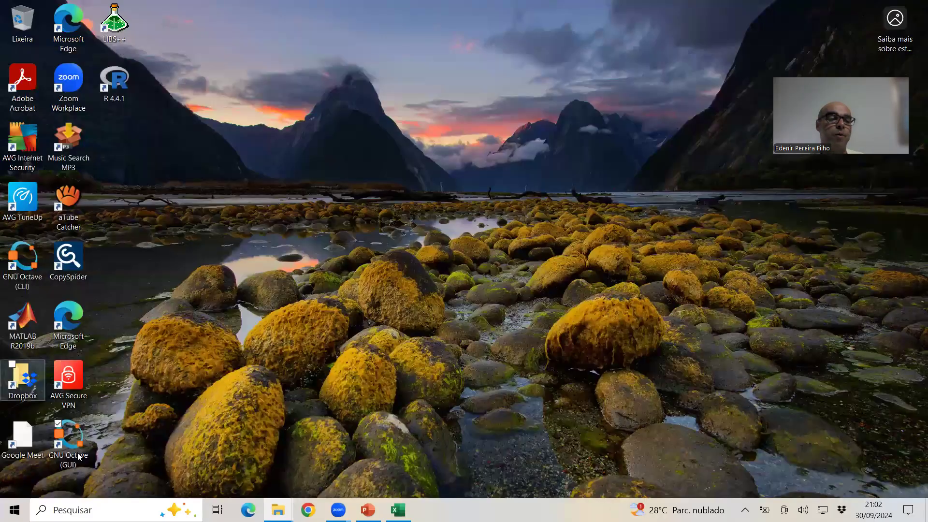
{"action": "left_click", "coordinate": [71, 446]}
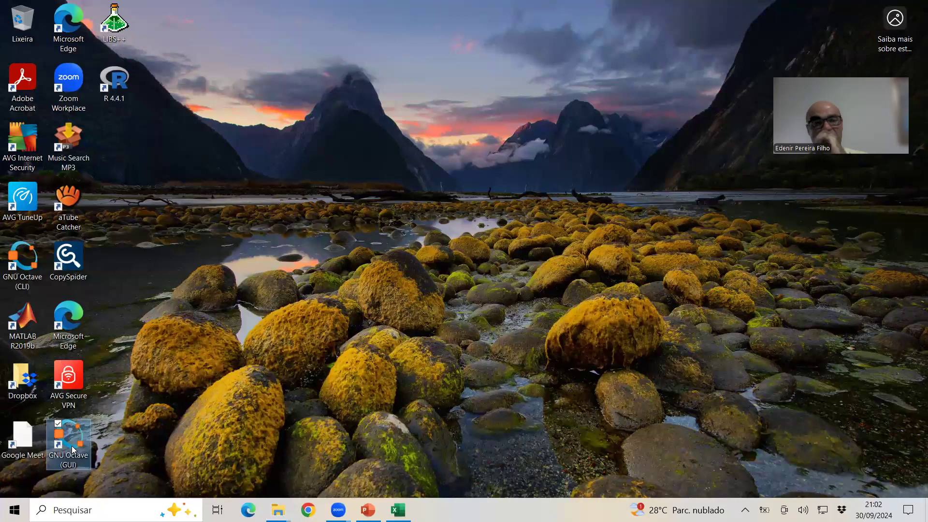
{"action": "double_click", "coordinate": [72, 446]}
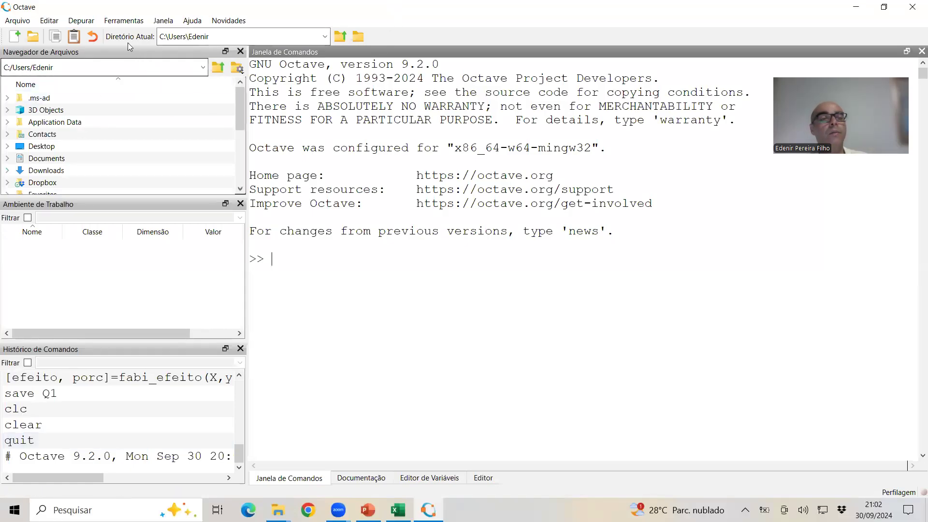
{"action": "left_click", "coordinate": [324, 36]}
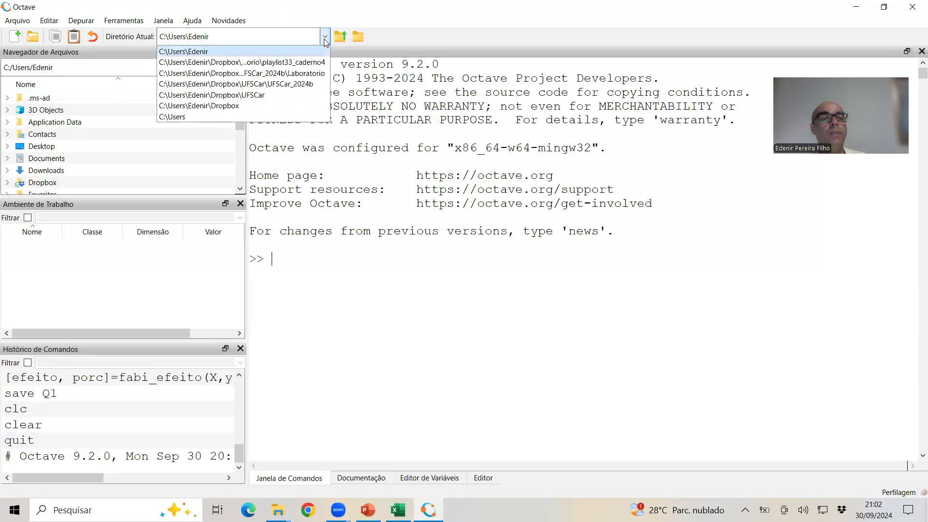
{"action": "left_click", "coordinate": [307, 63]}
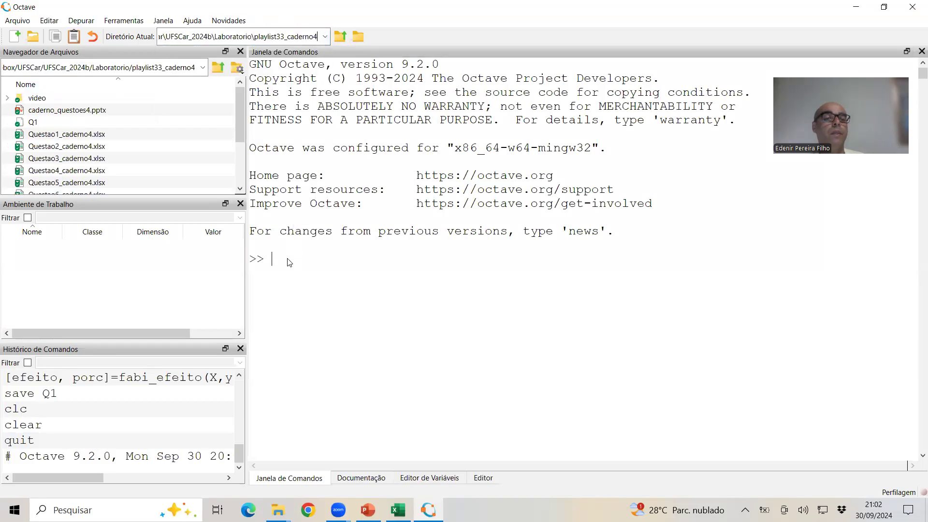
Step: Load teste.txt into Octave and define X as all rows of columns 1 to 7 of teste
{"action": "key", "text": "ctrl+a"}
{"action": "type", "text": "load teste.txt >> "}
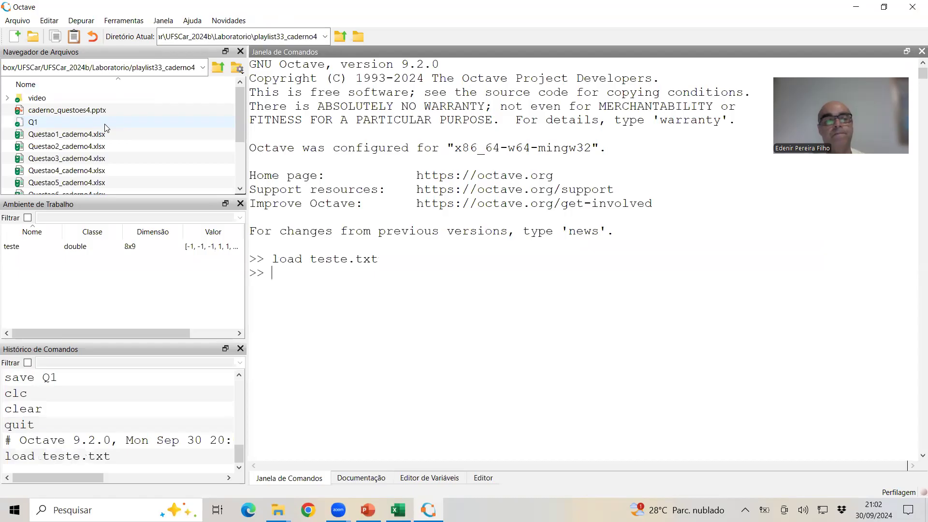
{"action": "type", "text": "X=teste(:,1:7"}
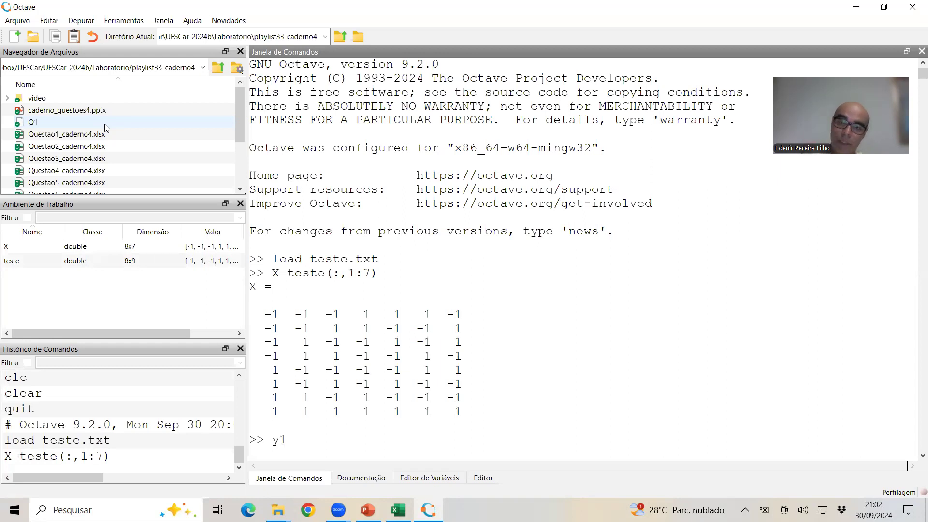
Step: Define the response vectors y1 from column 8 of teste and y2 from column 9
{"action": "type", "text": "ste"}
{"action": "type", "text": ",8)"}
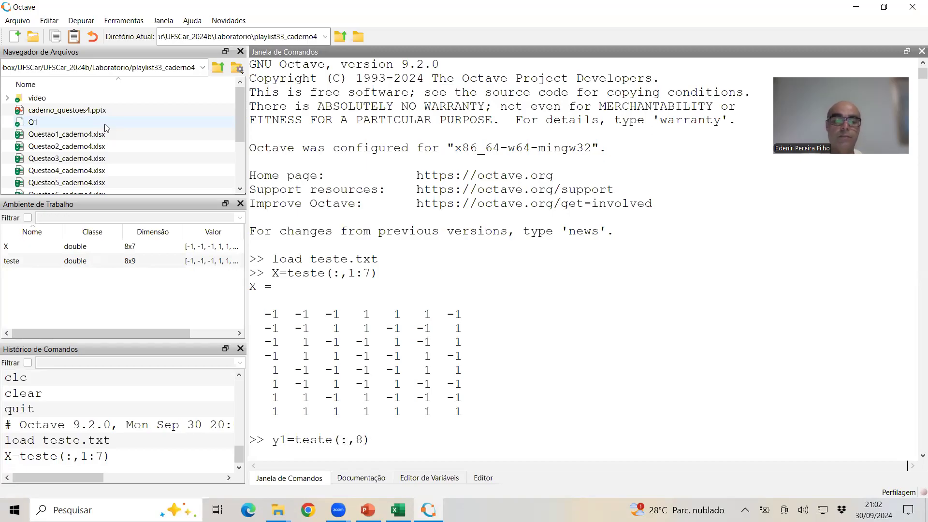
{"action": "key", "text": "Up"}
{"action": "key", "text": "Left"}
{"action": "key", "text": "Left"}
{"action": "key", "text": "Left"}
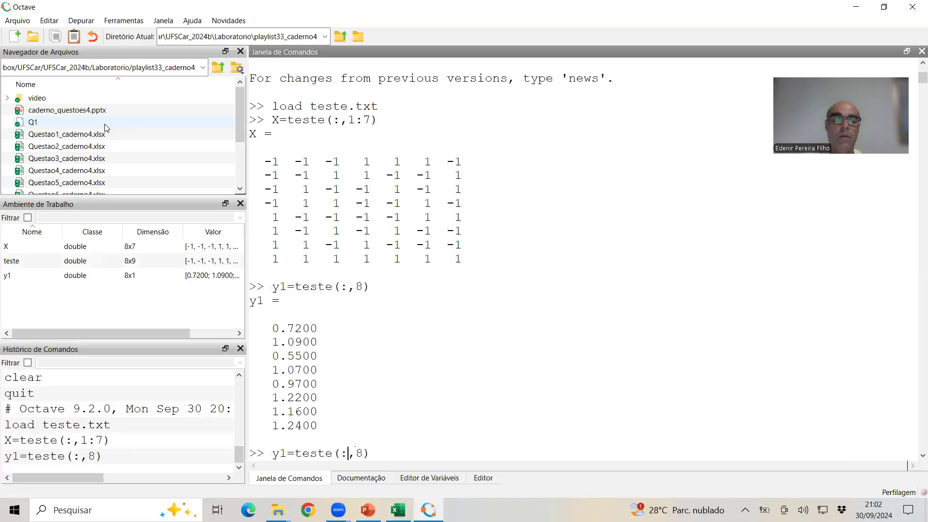
{"action": "key", "text": "Left"}
{"action": "key", "text": "Left"}
{"action": "key", "text": "BackSpace"}
{"action": "type", "text": "2"}
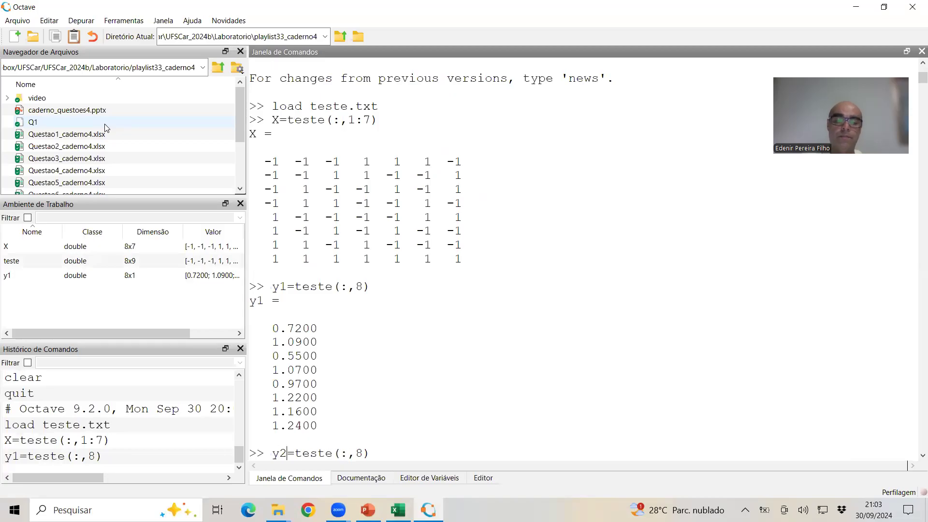
{"action": "key", "text": "Right"}
{"action": "key", "text": "Right"}
{"action": "key", "text": "Right"}
{"action": "key", "text": "Right"}
{"action": "key", "text": "BackSpace"}
{"action": "type", "text": "9"}
{"action": "key", "text": "Return"}
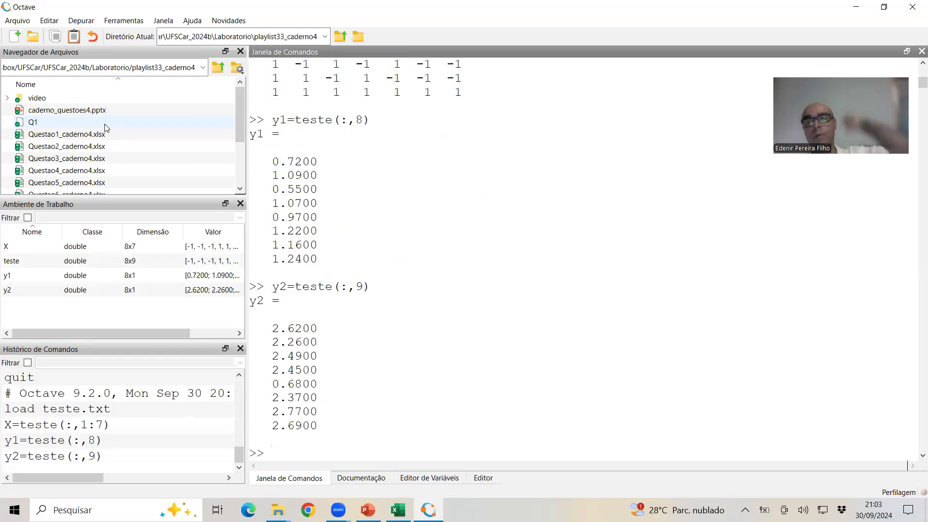
Step: Clear the teste variable and save the remaining workspace variables as Q2
{"action": "type", "text": "clear teste"}
{"action": "key", "text": "Return"}
{"action": "type", "text": "save Q1"}
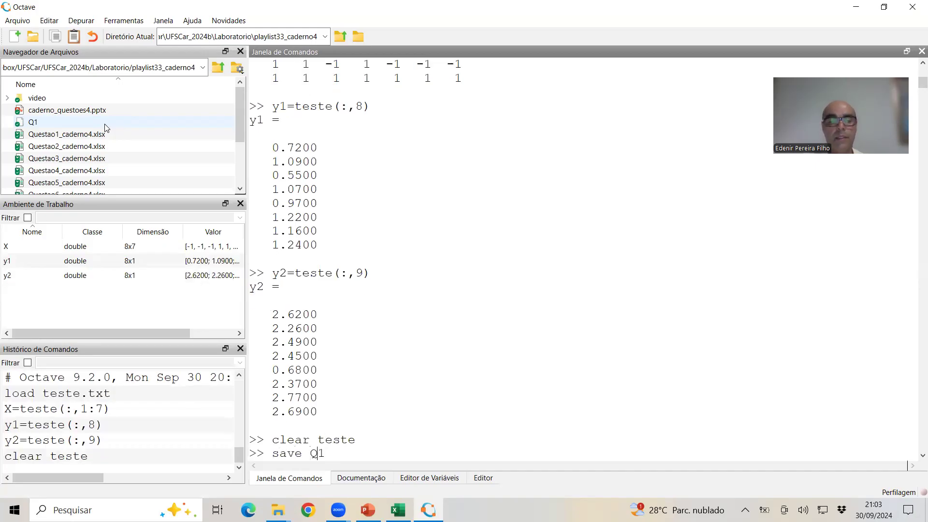
{"action": "key", "text": "BackSpace"}
{"action": "type", "text": "2"}
{"action": "key", "text": "Return"}
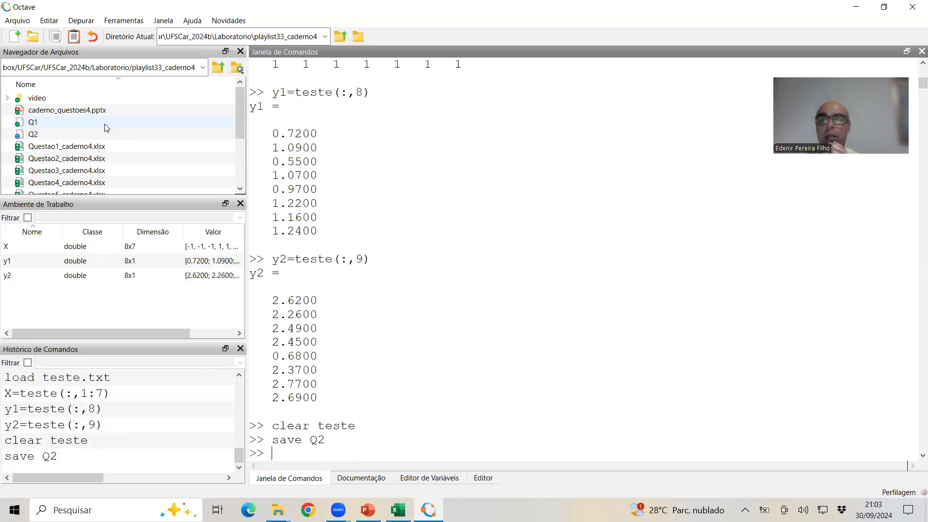
Step: Recall the earlier fabi_efeito command and change its outputs to efeito1 and porc1 and its response argument to y1
{"action": "type", "text": "[e"}
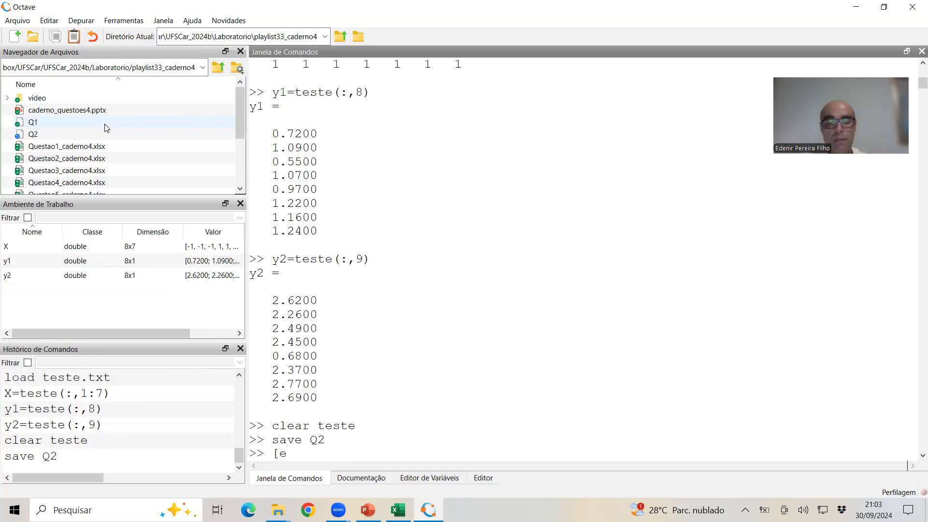
{"action": "key", "text": "Up"}
{"action": "key", "text": "Right"}
{"action": "key", "text": "Right"}
{"action": "key", "text": "Right"}
{"action": "key", "text": "Right"}
{"action": "key", "text": "Right"}
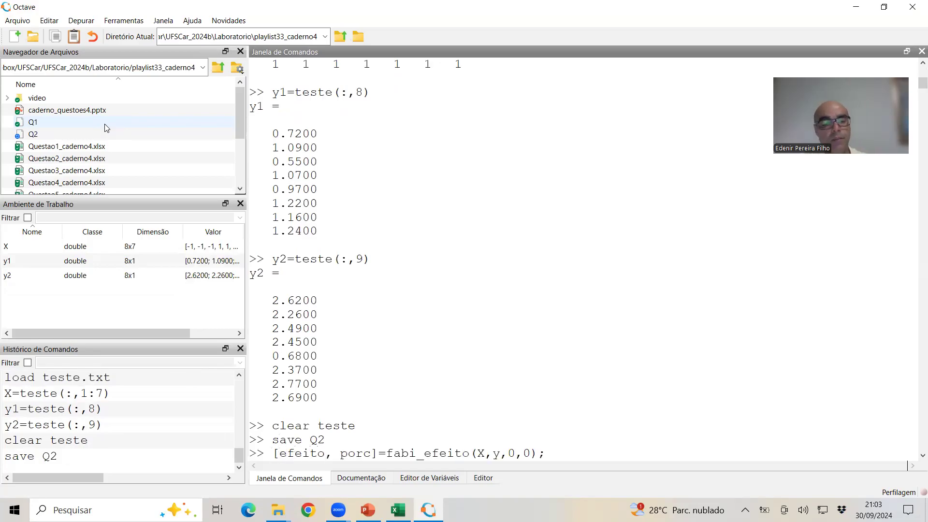
{"action": "type", "text": "1"}
{"action": "key", "text": "Right"}
{"action": "key", "text": "Right"}
{"action": "key", "text": "Right"}
{"action": "key", "text": "Right"}
{"action": "key", "text": "Right"}
{"action": "key", "text": "Right"}
{"action": "type", "text": "1"}
{"action": "key", "text": "Right"}
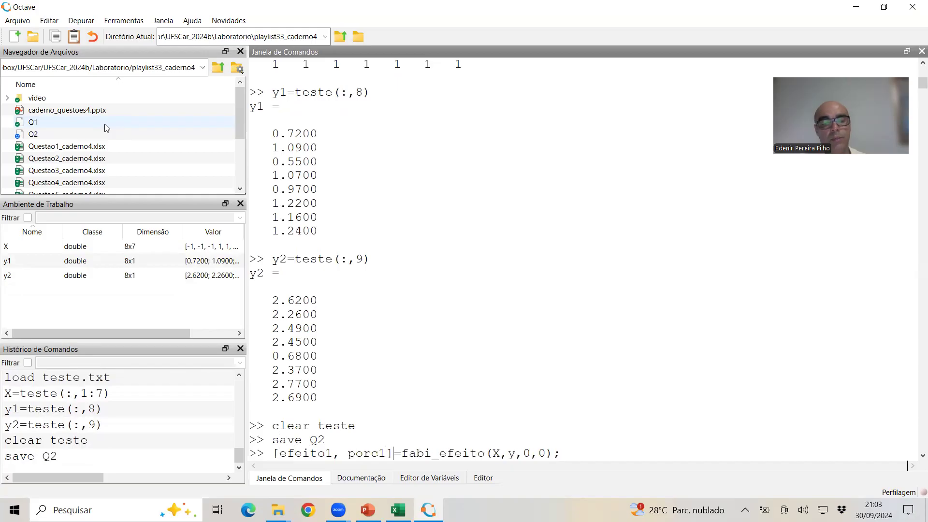
{"action": "key", "text": "Right"}
{"action": "key", "text": "Right"}
{"action": "key", "text": "Right"}
{"action": "type", "text": "1"}
Step: Check the effect error and t value in the Excel sheet, set them as 0.0085 and 4.30 in the fabi_efeito command and run it
{"action": "key", "text": "Right"}
{"action": "key", "text": "Delete"}
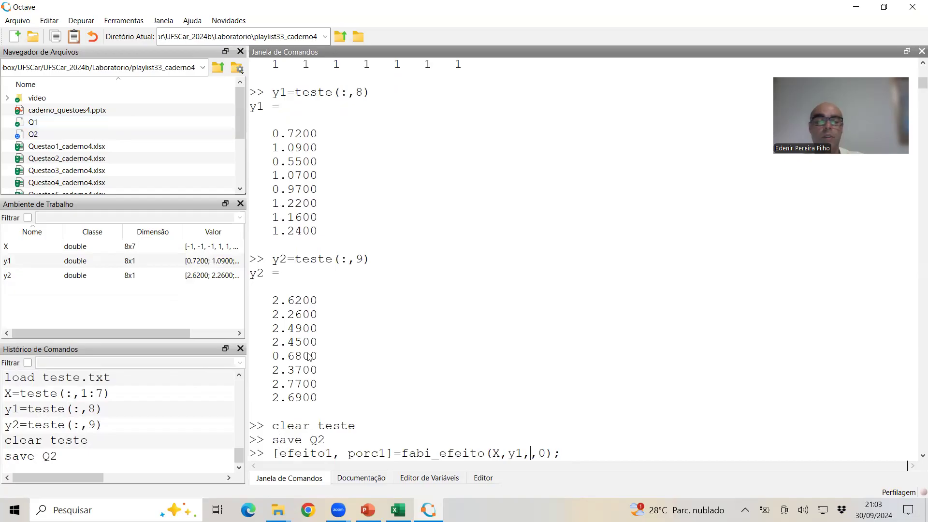
{"action": "left_click", "coordinate": [398, 510]}
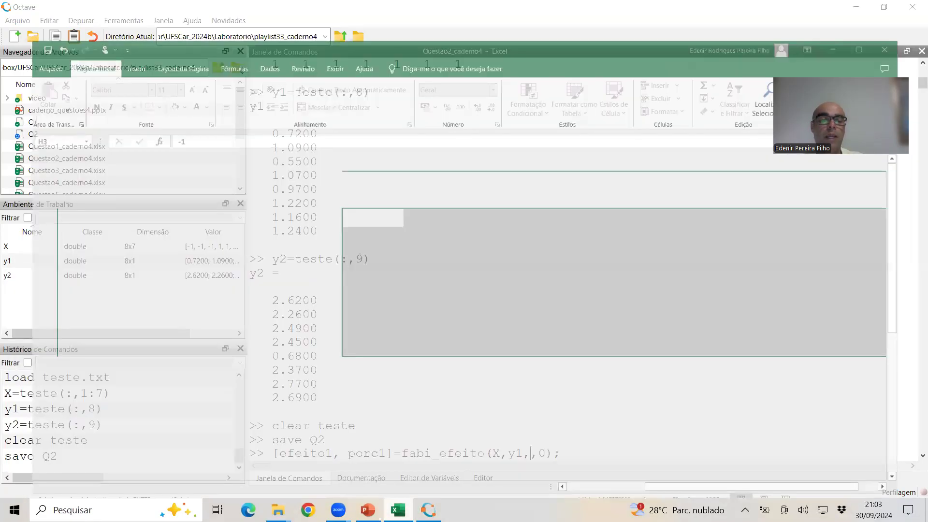
{"action": "scroll", "coordinate": [521, 465], "scroll_direction": "down", "scroll_amount": 2}
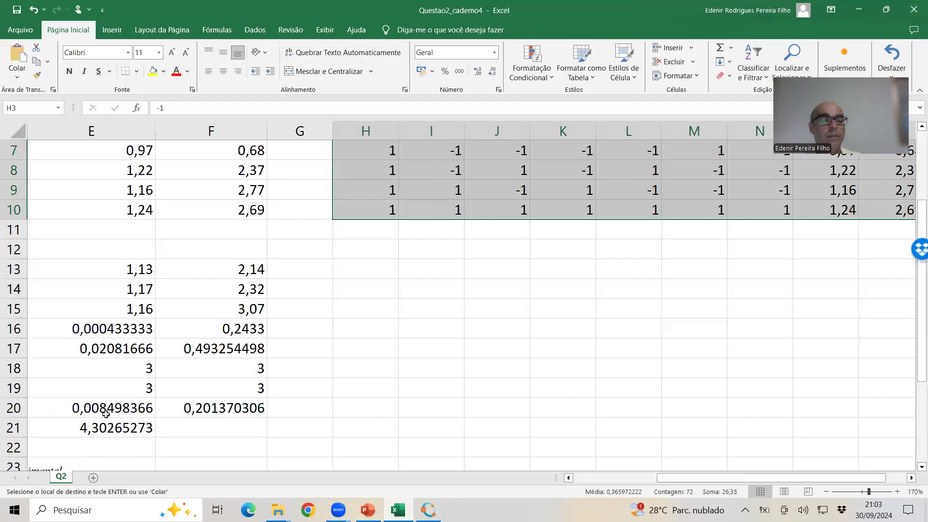
{"action": "left_click", "coordinate": [429, 510]}
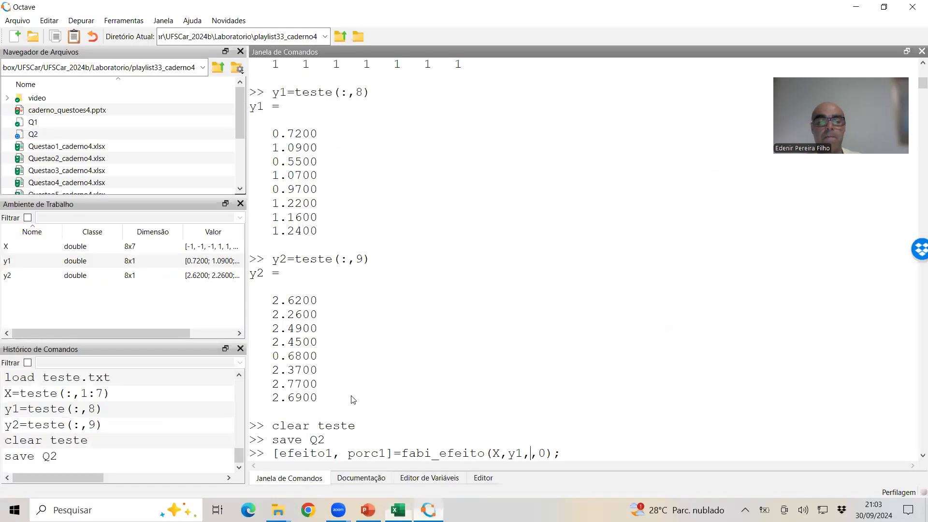
{"action": "type", "text": "0"}
{"action": "type", "text": ".0085"}
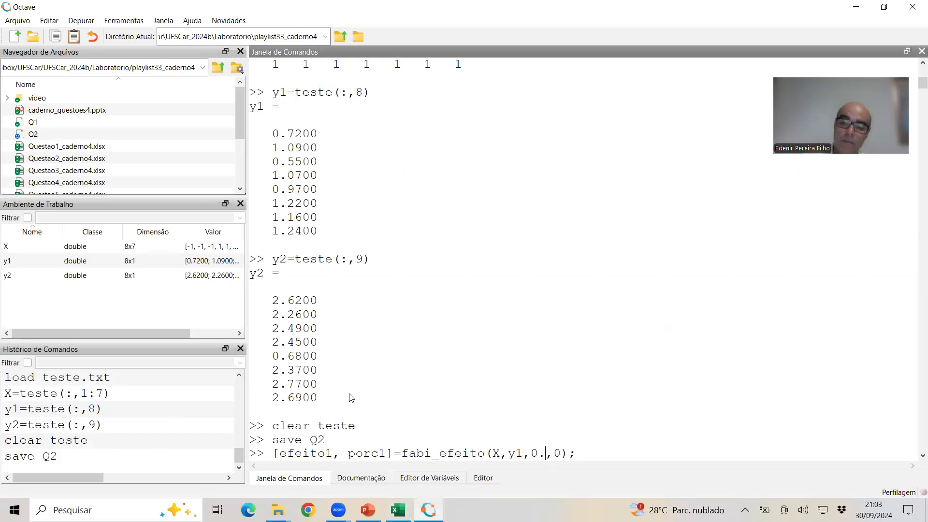
{"action": "key", "text": "Right"}
{"action": "key", "text": "Delete"}
{"action": "type", "text": "4.30"}
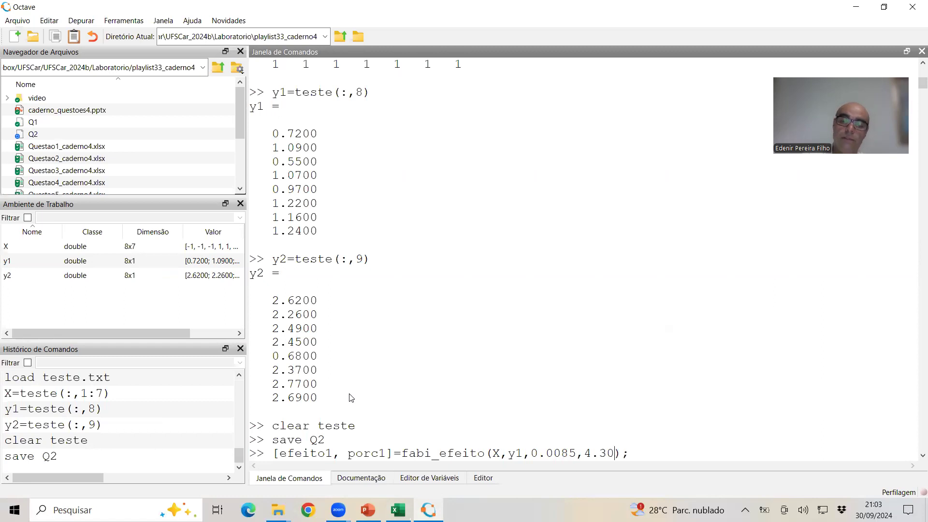
{"action": "key", "text": "Return"}
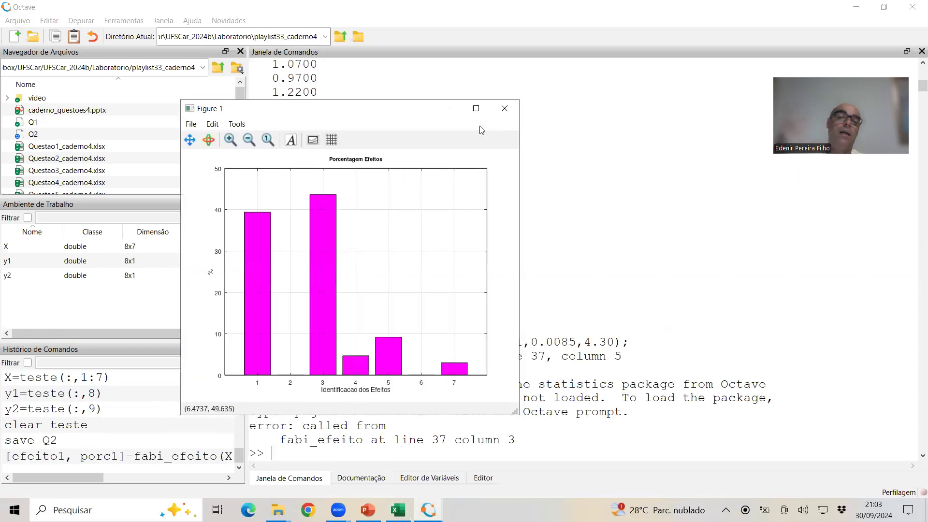
Step: Close the figure, load the statistics package and rerun fabi_efeito for y1 with the same arguments
{"action": "left_click", "coordinate": [502, 115]}
{"action": "type", "text": "pkg load statistics"}
{"action": "key", "text": "Return"}
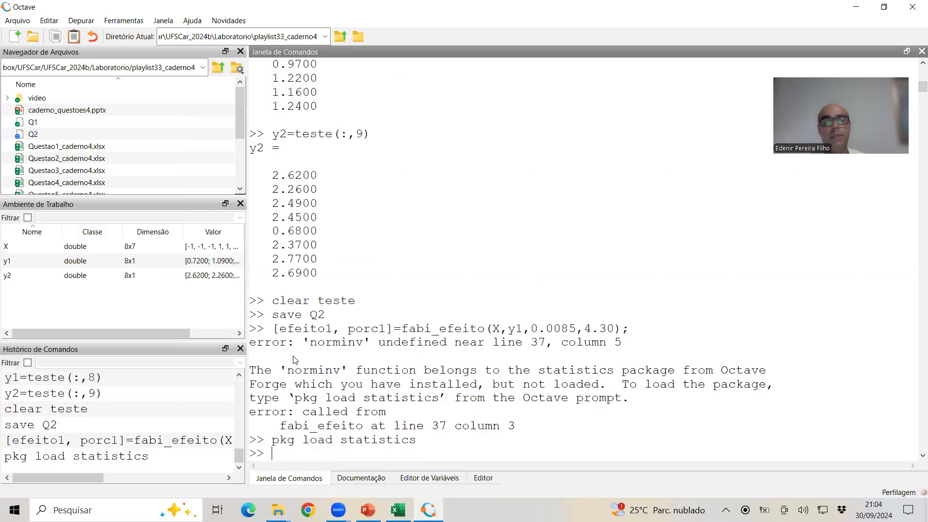
{"action": "type", "text": "[e"}
{"action": "key", "text": "Up"}
{"action": "key", "text": "Return"}
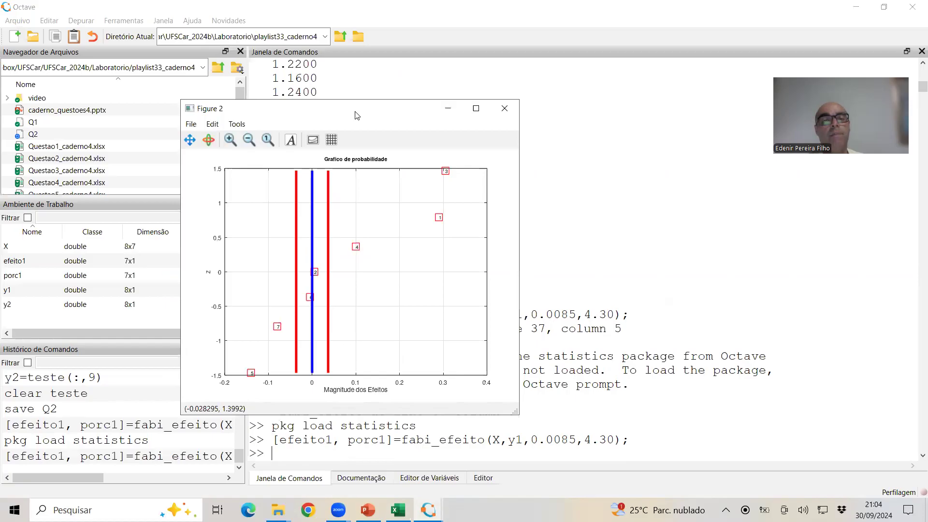
Step: Move the probability plot beside the Porcentagem Efeitos chart and copy that chart into a new worksheet of Questao2_caderno4 in Excel
{"action": "left_click_drag", "start_coordinate": [356, 115], "coordinate": [695, 114]}
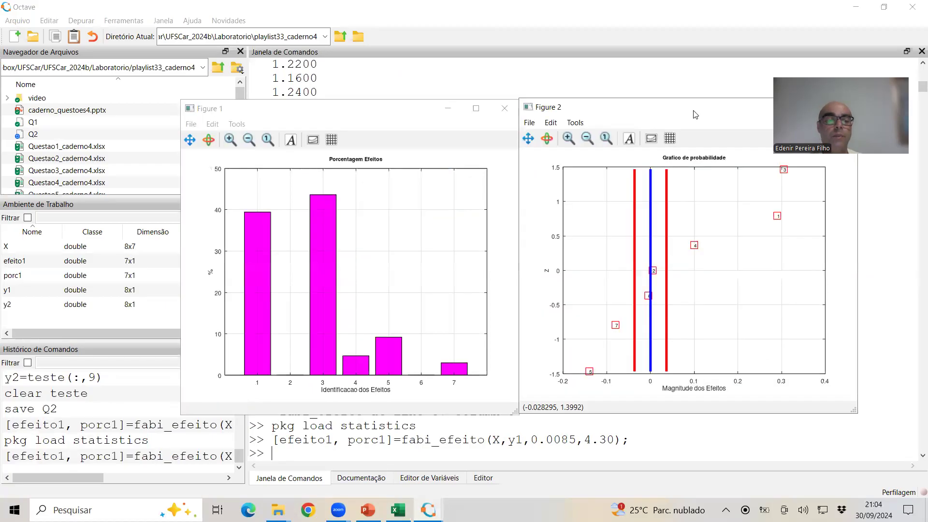
{"action": "left_click", "coordinate": [213, 125]}
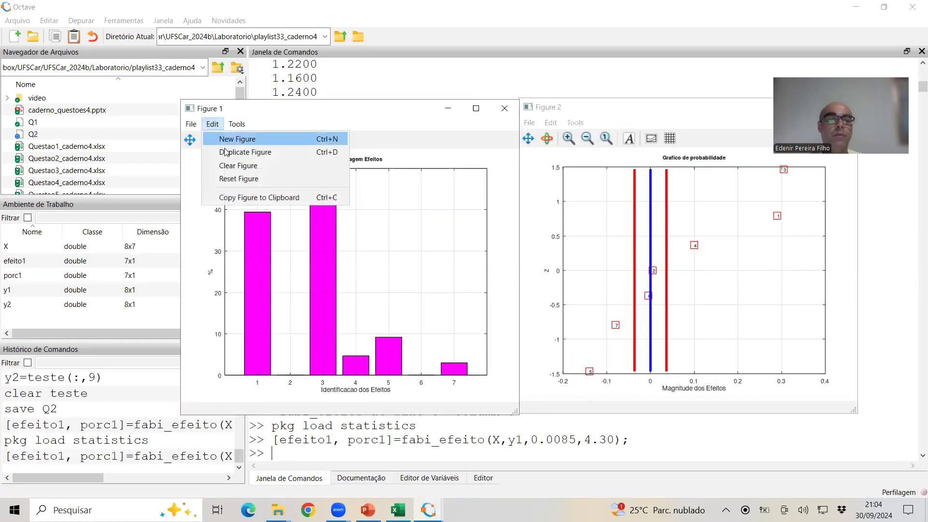
{"action": "left_click", "coordinate": [241, 198]}
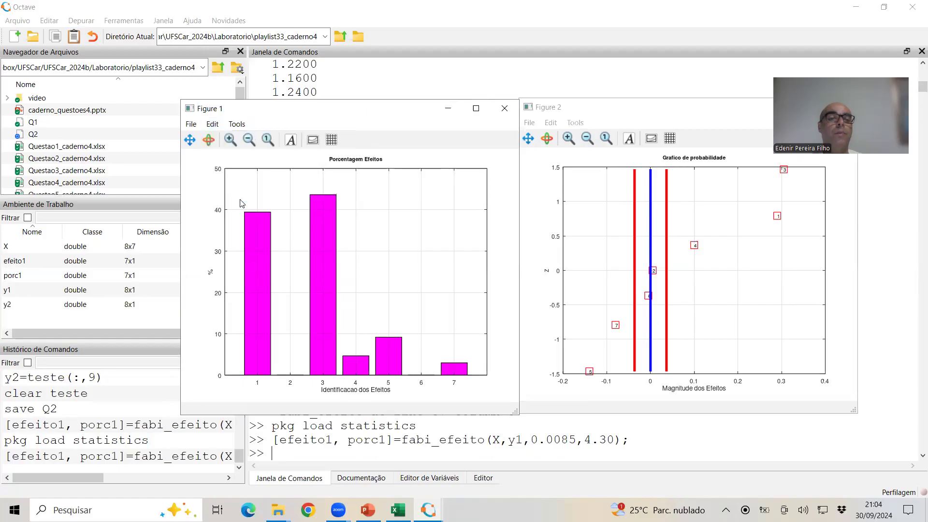
{"action": "left_click", "coordinate": [398, 510]}
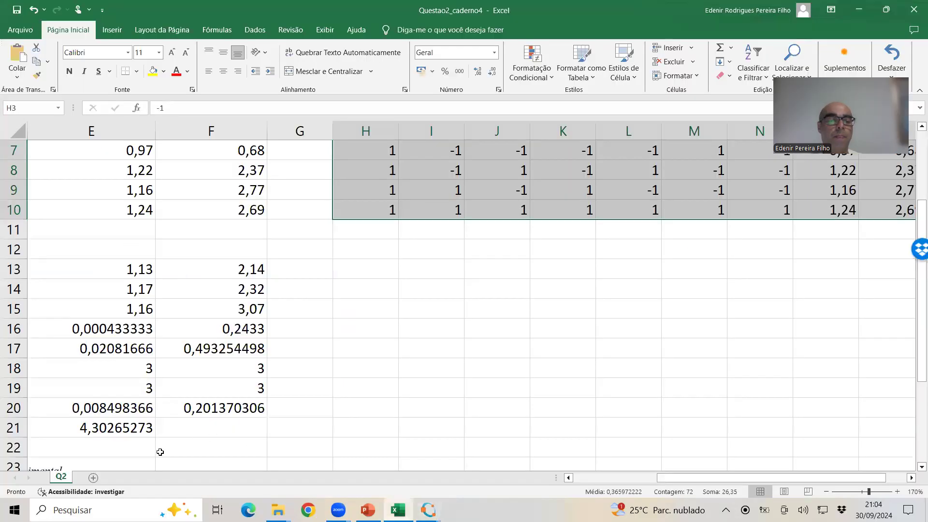
{"action": "left_click", "coordinate": [93, 478]}
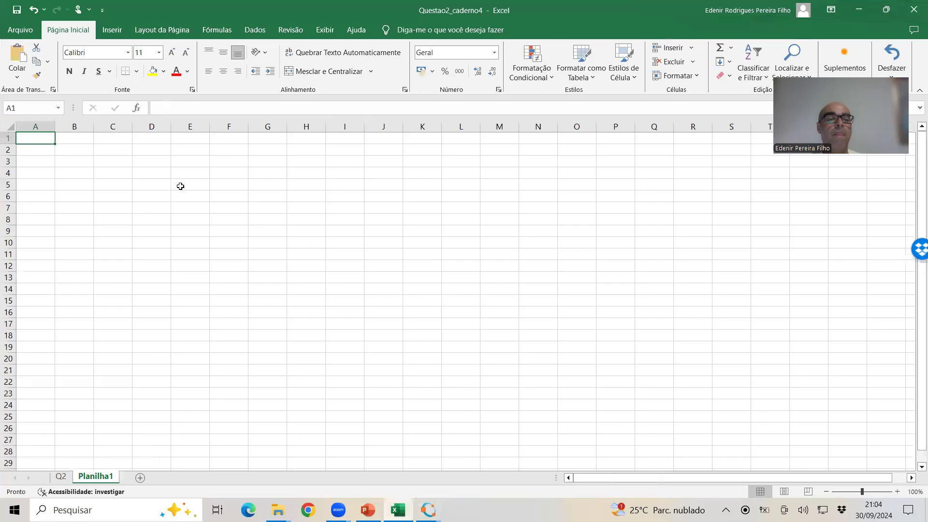
{"action": "key", "text": "ctrl+v"}
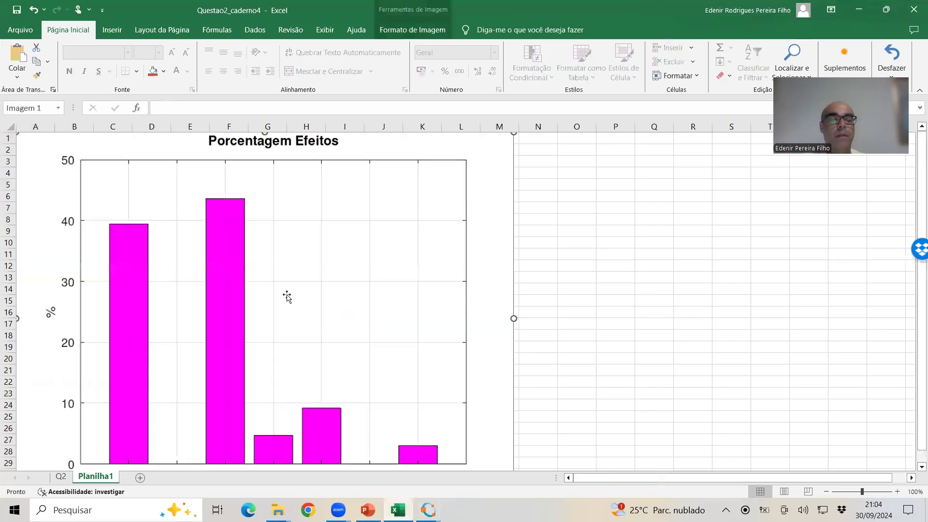
Step: Rename the new worksheet containing the effects chart as Discussões
{"action": "left_click", "coordinate": [826, 492]}
{"action": "left_click", "coordinate": [826, 491]}
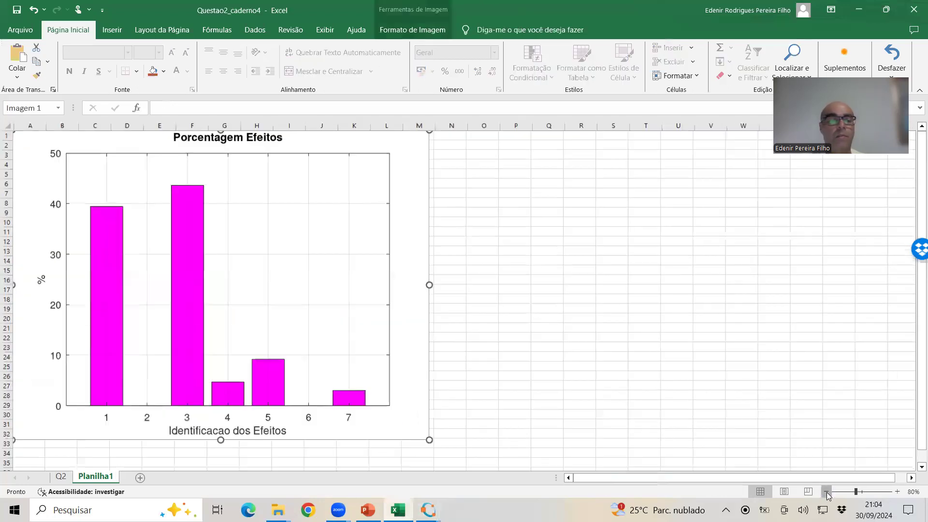
{"action": "left_click", "coordinate": [826, 492]}
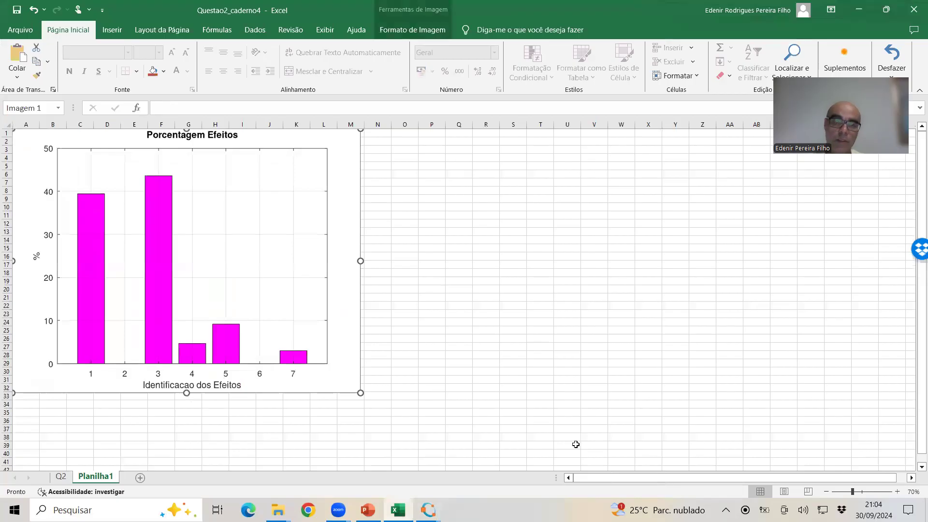
{"action": "double_click", "coordinate": [99, 477]}
{"action": "type", "text": "Di"}
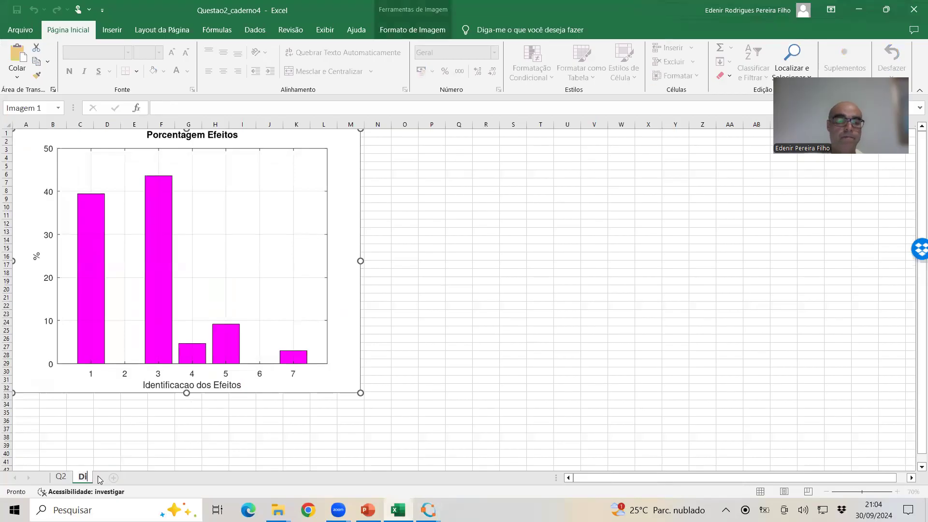
{"action": "type", "text": "scussões"}
{"action": "key", "text": "Return"}
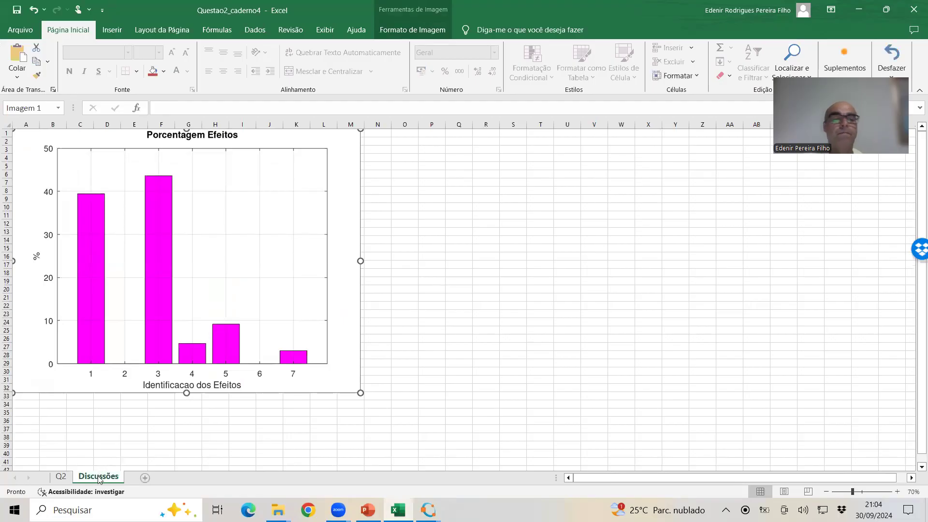
Step: Copy the Figure 2 probability plot into the Discussões worksheet at cell N1 and enlarge it beside the Porcentagem Efeitos chart
{"action": "left_click", "coordinate": [428, 510]}
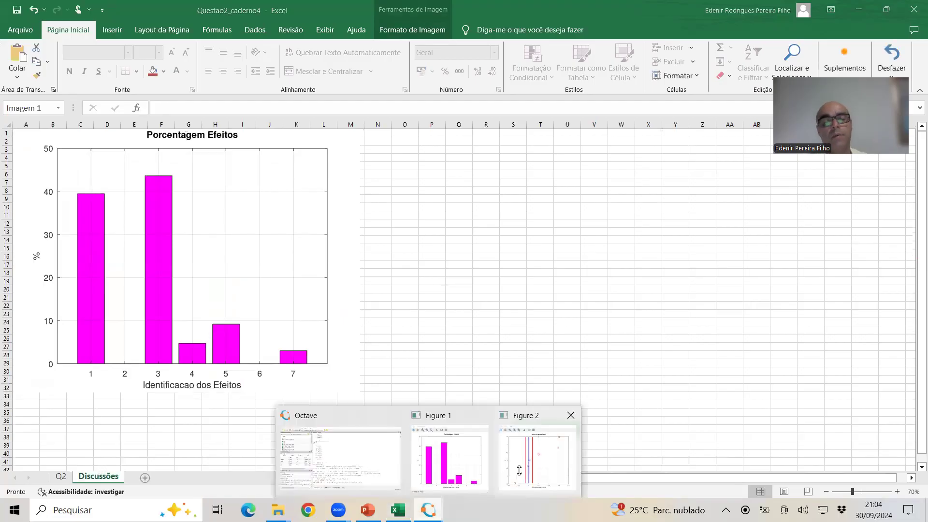
{"action": "left_click", "coordinate": [535, 456]}
{"action": "left_click", "coordinate": [551, 122]}
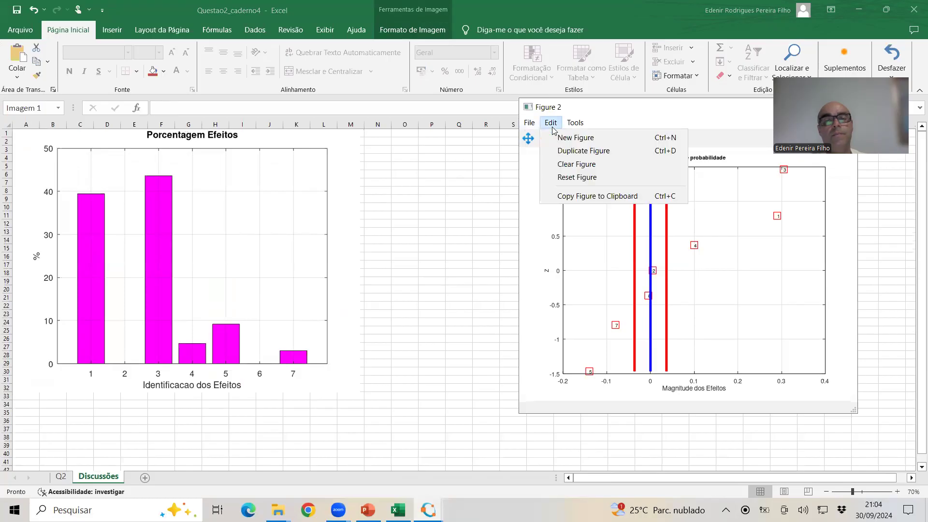
{"action": "left_click", "coordinate": [578, 194]}
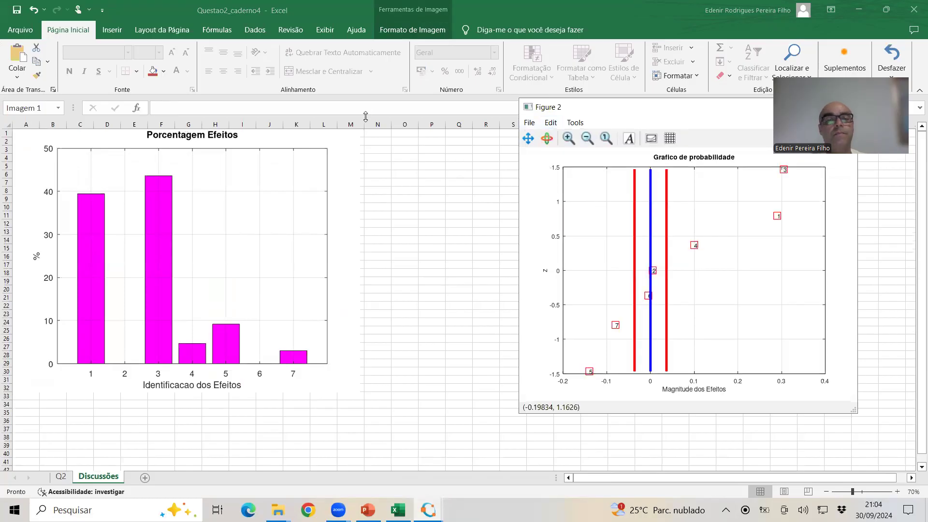
{"action": "left_click", "coordinate": [383, 136]}
{"action": "left_click", "coordinate": [383, 136]}
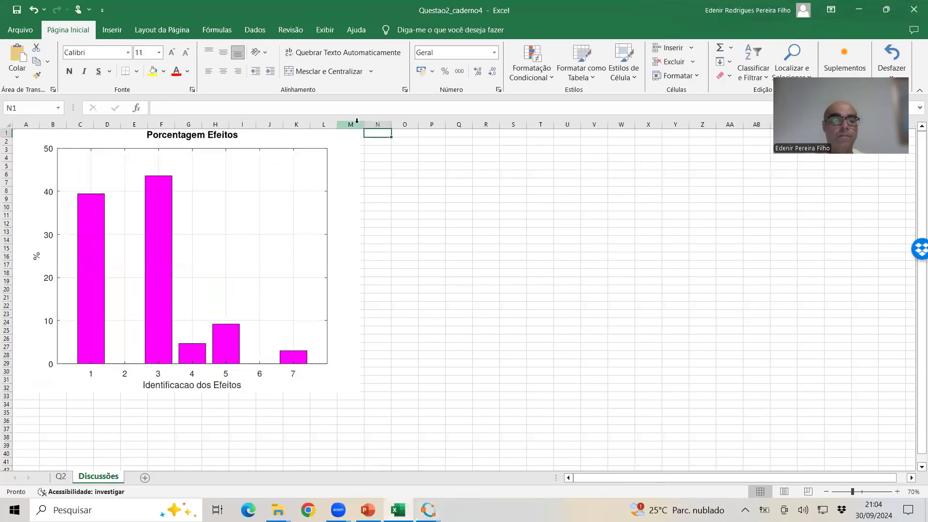
{"action": "key", "text": "ctrl+v"}
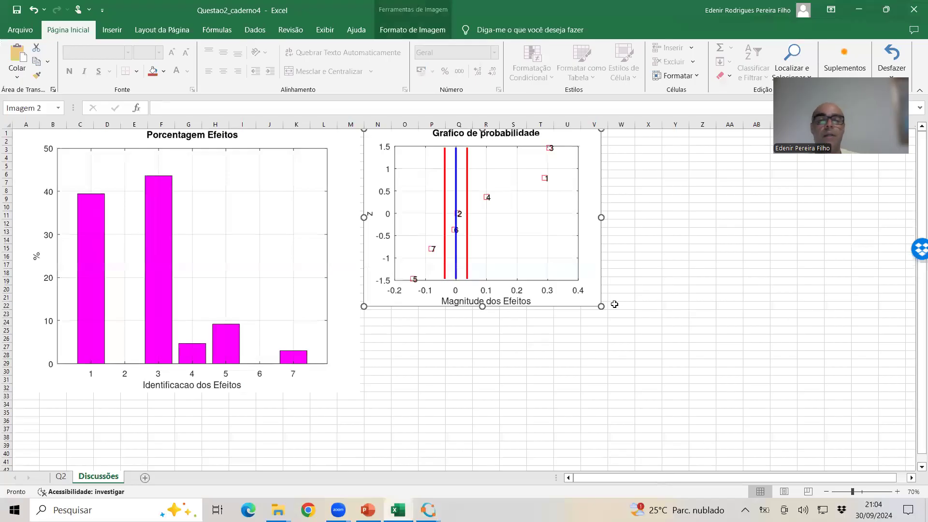
{"action": "left_click_drag", "start_coordinate": [601, 306], "coordinate": [692, 380]}
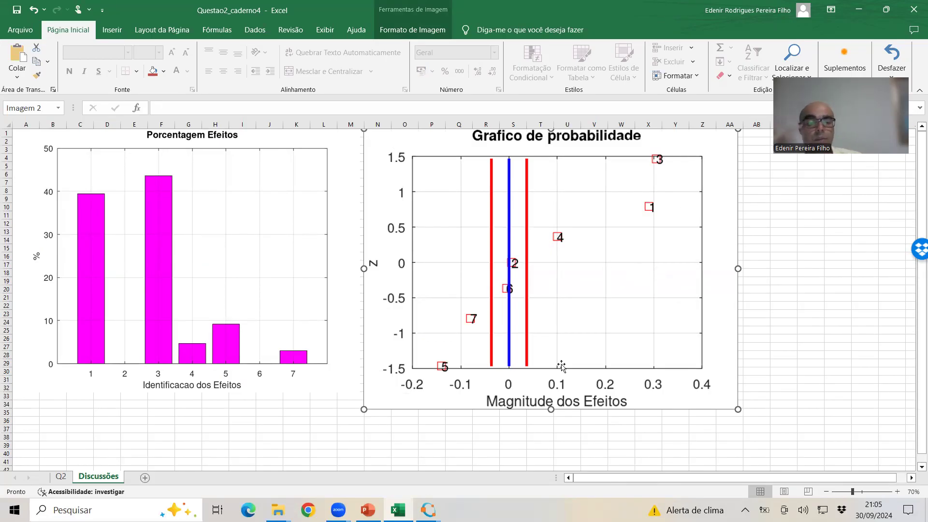
Step: Switch to the caderno_questoes4 presentation in PowerPoint, review the studied variables and responses on slide 13, and return to Excel
{"action": "key", "text": "alt+Tab"}
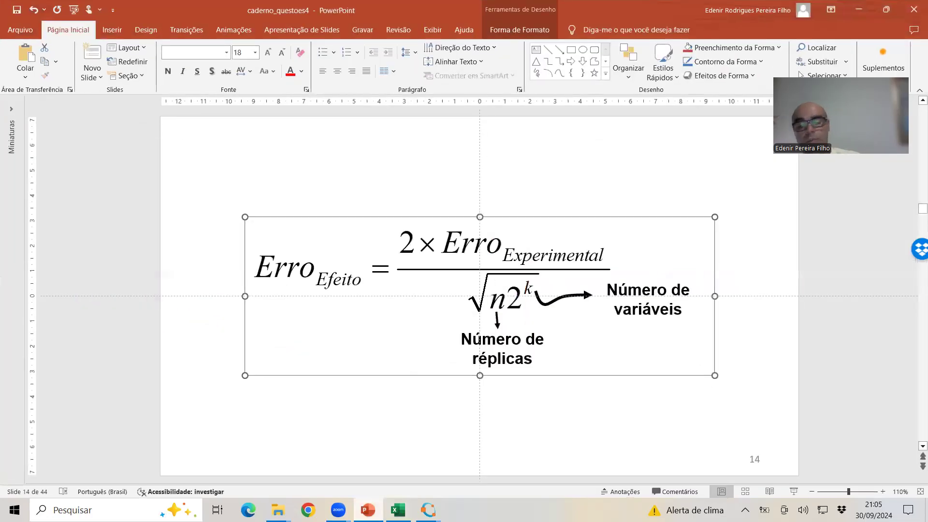
{"action": "left_click", "coordinate": [187, 405]}
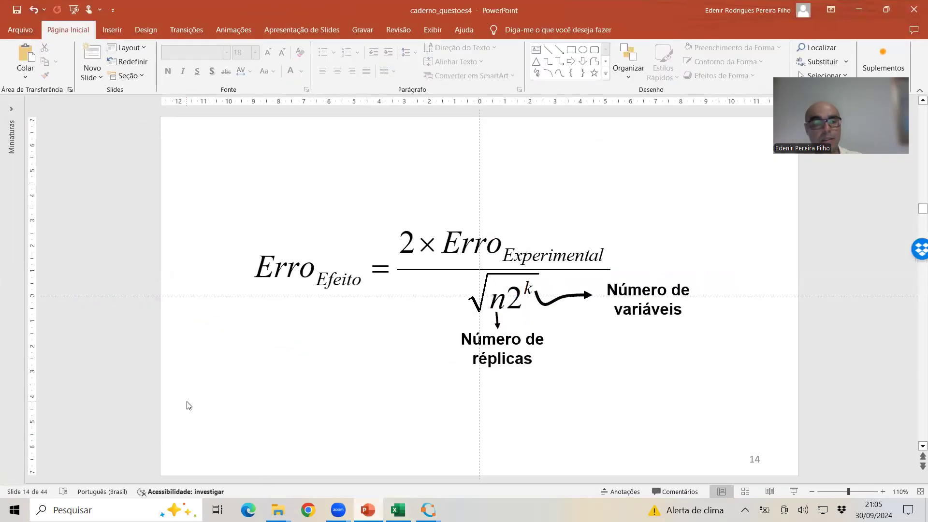
{"action": "scroll", "coordinate": [188, 405], "scroll_direction": "up", "scroll_amount": 1}
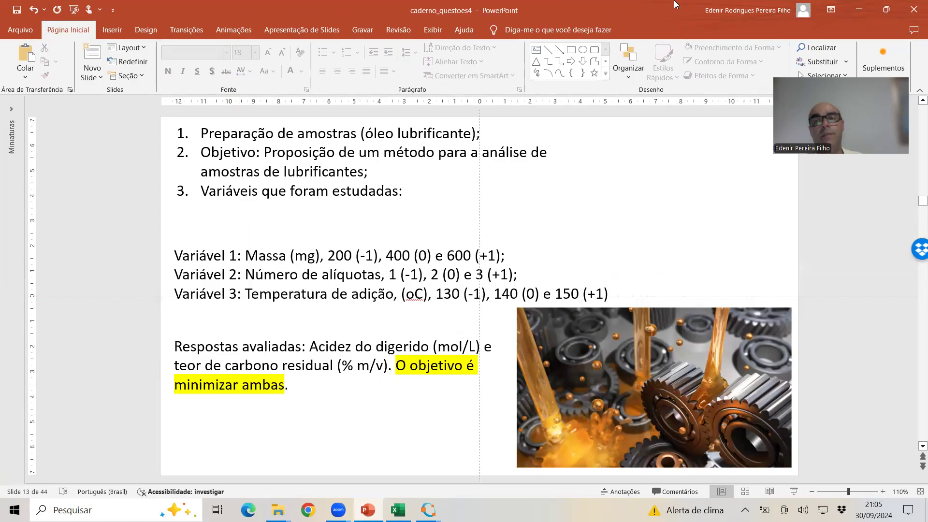
{"action": "left_click", "coordinate": [857, 7]}
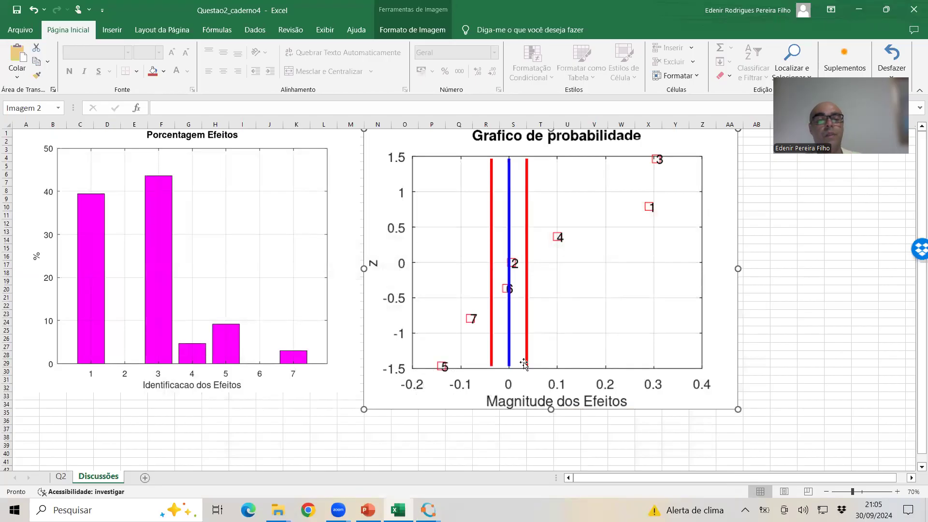
Step: Switch to the Octave command window and save the workspace as Q2
{"action": "mouse_move", "coordinate": [428, 510]}
{"action": "left_click", "coordinate": [339, 440]}
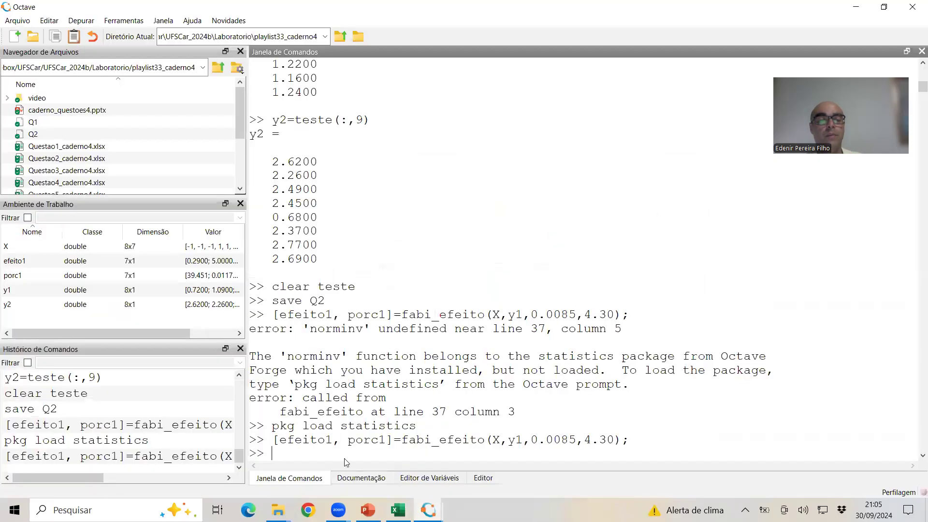
{"action": "type", "text": "save Q2"}
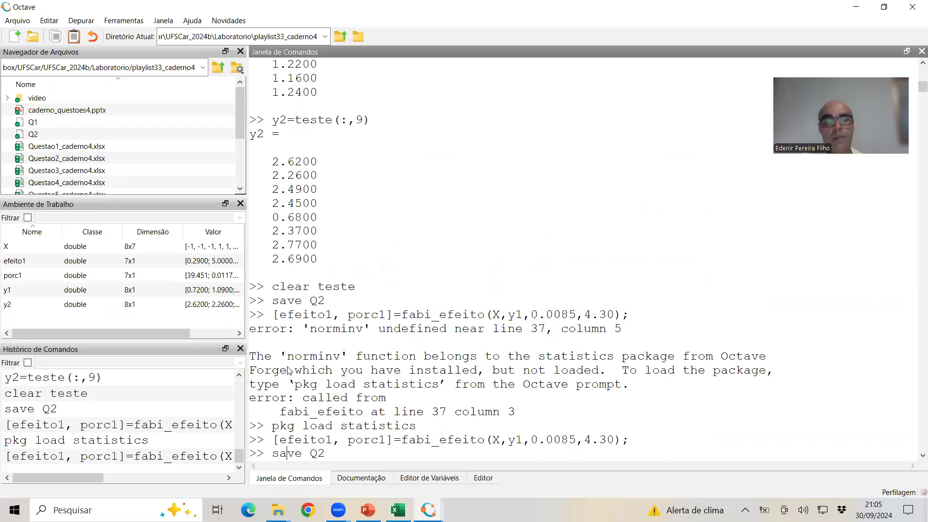
{"action": "key", "text": "Return"}
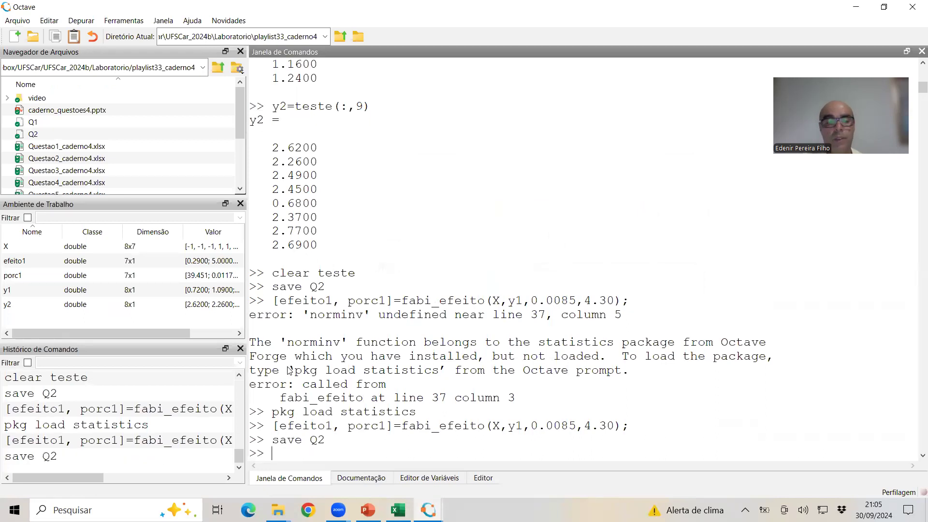
Step: Recall the fabi_efeito command and change its outputs to efeito2 and porc2 and its response argument to y2
{"action": "key", "text": "Up"}
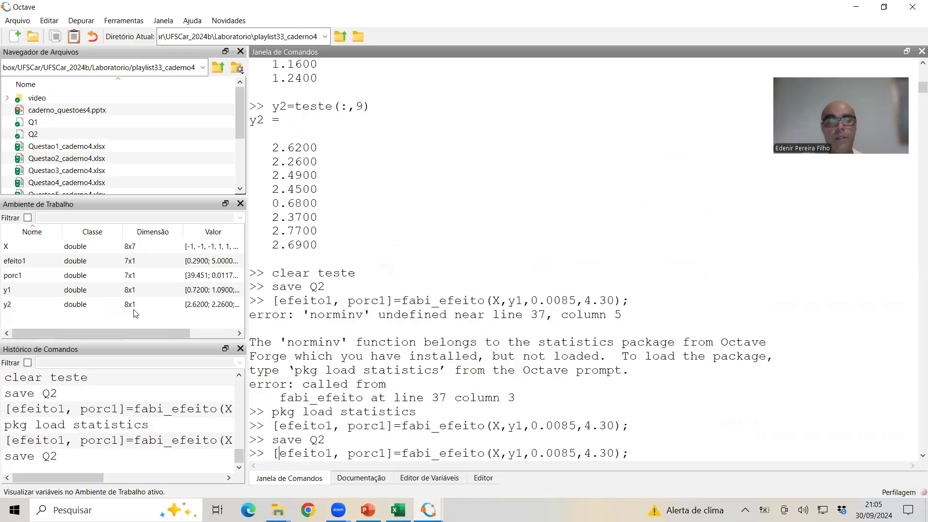
{"action": "key", "text": "Right"}
{"action": "key", "text": "Right"}
{"action": "key", "text": "Right"}
{"action": "key", "text": "Right"}
{"action": "key", "text": "Right"}
{"action": "key", "text": "BackSpace"}
{"action": "type", "text": "2"}
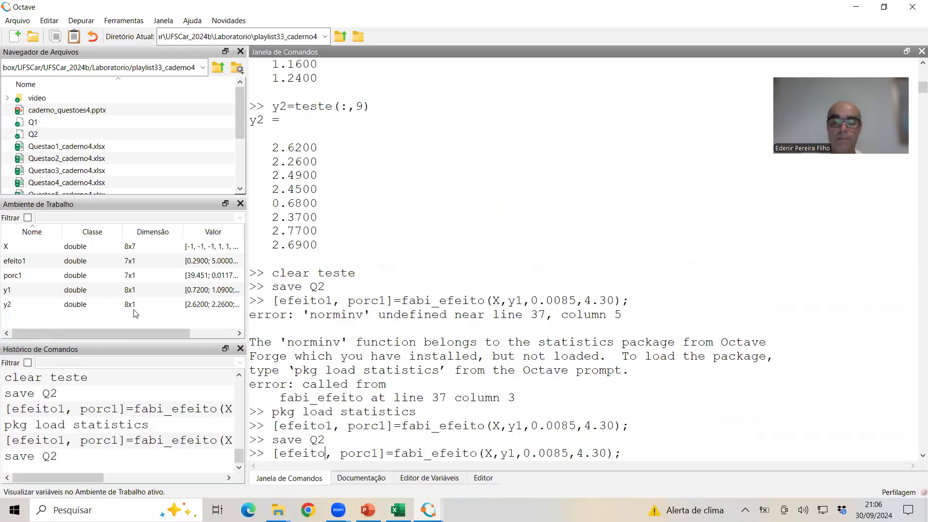
{"action": "key", "text": "Right"}
{"action": "key", "text": "Right"}
{"action": "key", "text": "Right"}
{"action": "key", "text": "Right"}
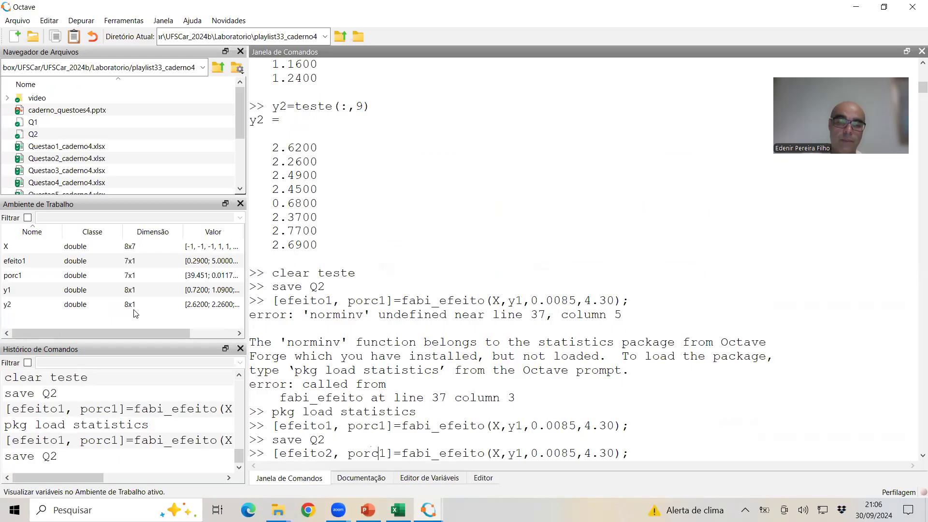
{"action": "key", "text": "BackSpace"}
{"action": "type", "text": "2"}
{"action": "key", "text": "Right"}
{"action": "key", "text": "Right"}
{"action": "key", "text": "Right"}
{"action": "key", "text": "Right"}
{"action": "key", "text": "Right"}
{"action": "key", "text": "Right"}
{"action": "key", "text": "Right"}
{"action": "key", "text": "Right"}
{"action": "key", "text": "Right"}
{"action": "key", "text": "Right"}
{"action": "key", "text": "Right"}
{"action": "key", "text": "Right"}
{"action": "key", "text": "Right"}
{"action": "key", "text": "Right"}
{"action": "key", "text": "Right"}
{"action": "key", "text": "Right"}
{"action": "key", "text": "Right"}
{"action": "key", "text": "Right"}
{"action": "key", "text": "Right"}
{"action": "key", "text": "Left"}
{"action": "key", "text": "BackSpace"}
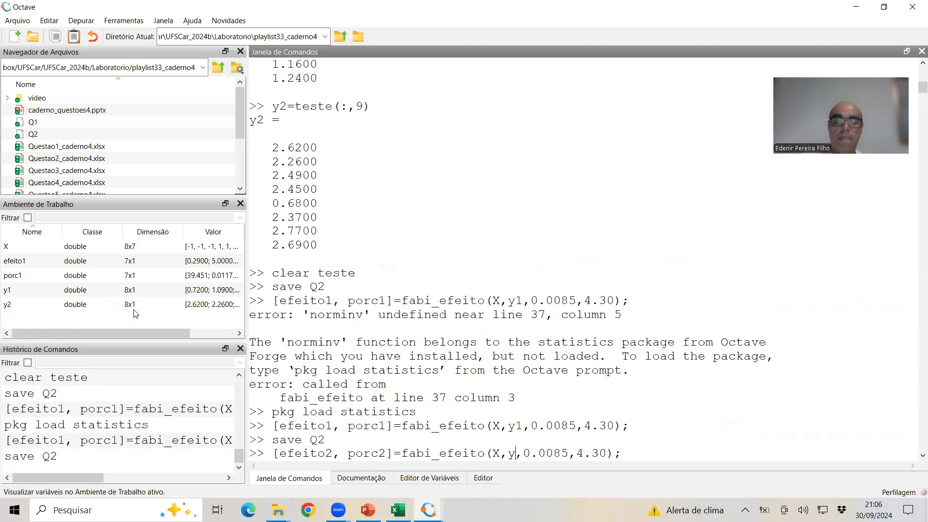
{"action": "type", "text": "2"}
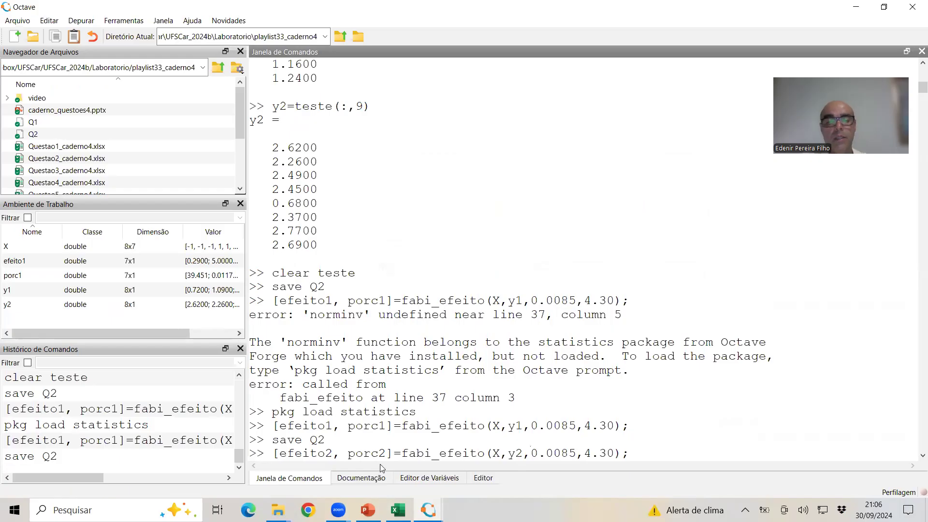
Step: Check the second response's effect error in the Q2 worksheet of Excel and close both open Octave figures
{"action": "left_click", "coordinate": [397, 510]}
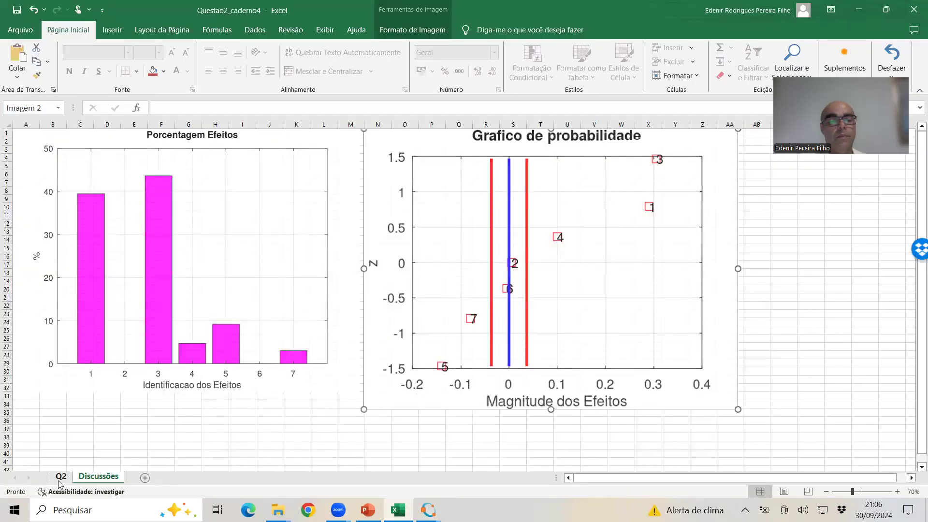
{"action": "left_click", "coordinate": [60, 477]}
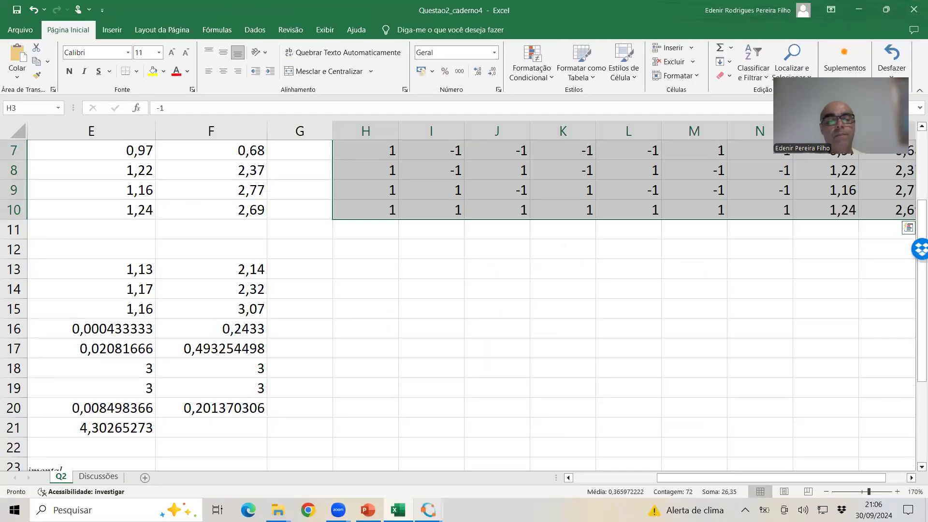
{"action": "left_click", "coordinate": [428, 510]}
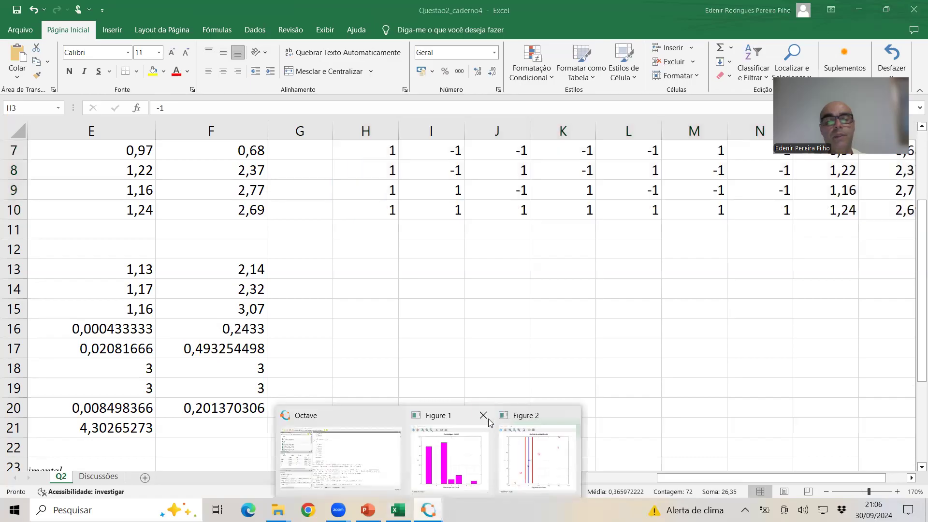
{"action": "left_click", "coordinate": [484, 416]}
{"action": "left_click", "coordinate": [529, 416]}
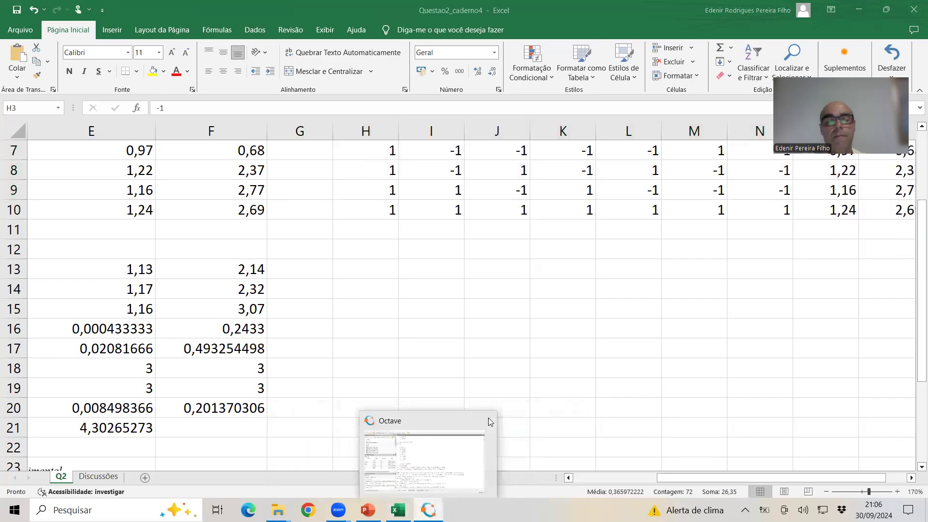
Step: Set the effect error to 0.20 in the Octave fabi_efeito command for y2 and run it
{"action": "left_click", "coordinate": [463, 465]}
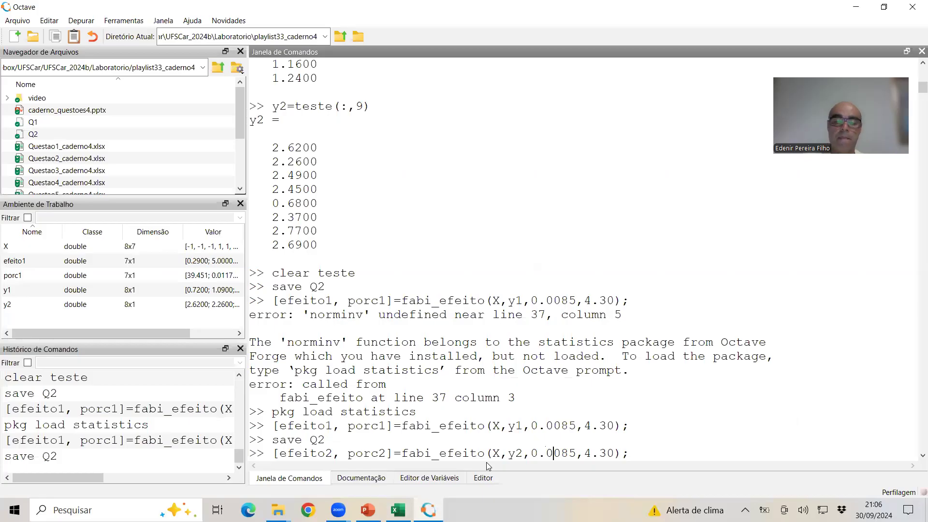
{"action": "key", "text": "BackSpace"}
{"action": "key", "text": "Delete"}
{"action": "key", "text": "Delete"}
{"action": "key", "text": "Delete"}
{"action": "type", "text": "20"}
{"action": "key", "text": "Return"}
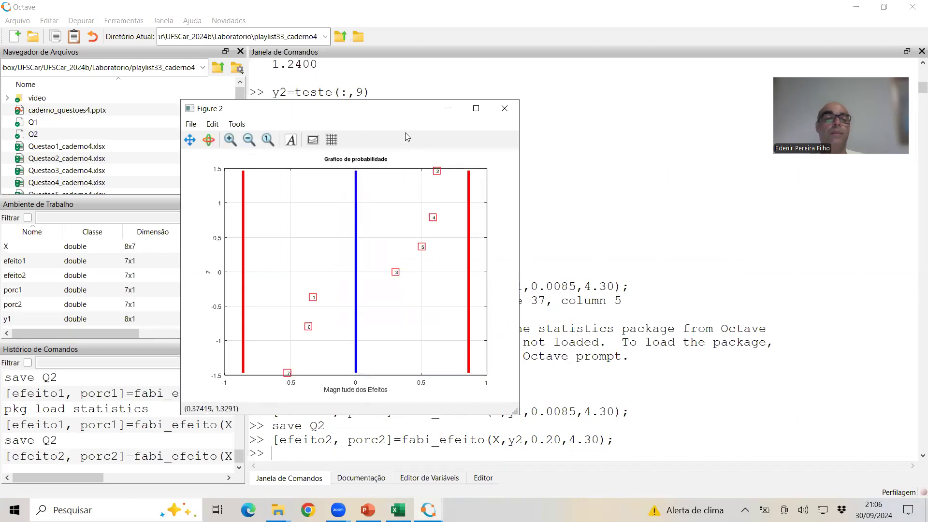
Step: Copy the y2 Porcentagem Efeitos chart into Discussões at cell A35 in Excel and slightly shrink the first probability plot
{"action": "left_click_drag", "start_coordinate": [349, 112], "coordinate": [689, 103]}
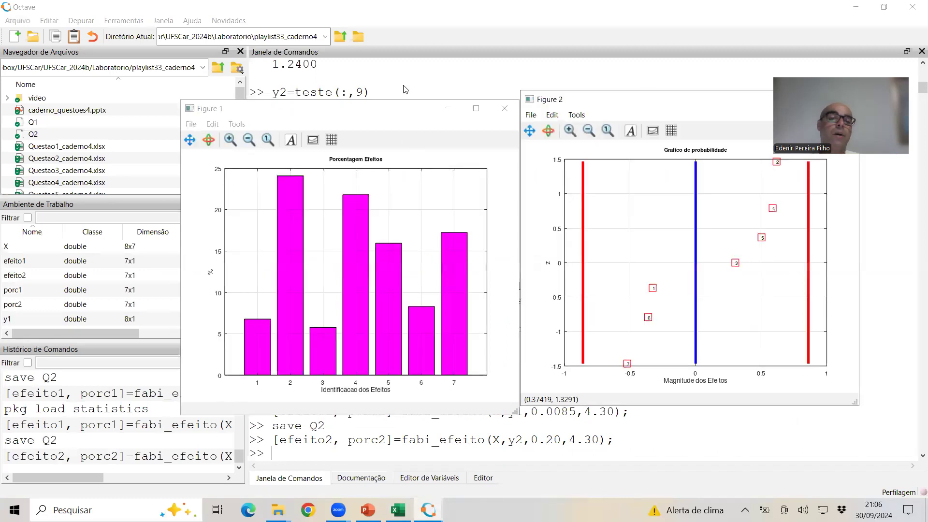
{"action": "left_click", "coordinate": [213, 124]}
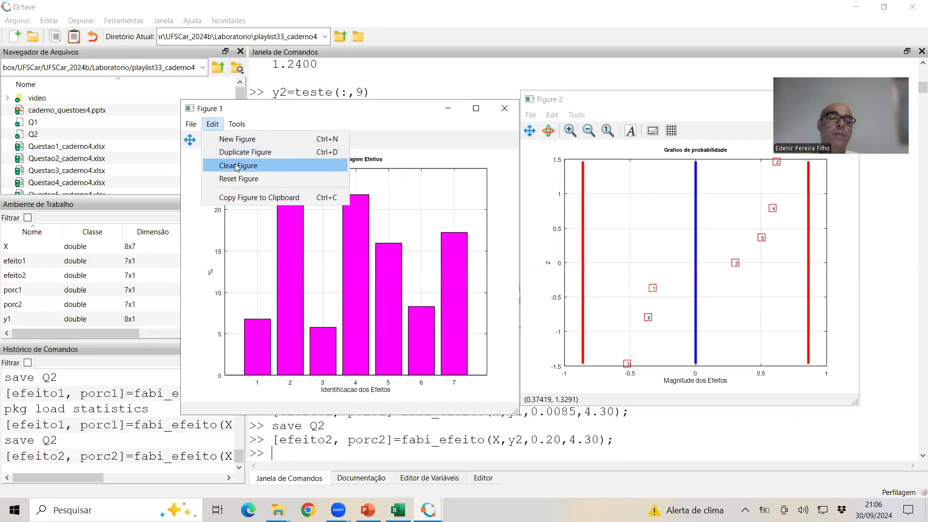
{"action": "left_click", "coordinate": [244, 197]}
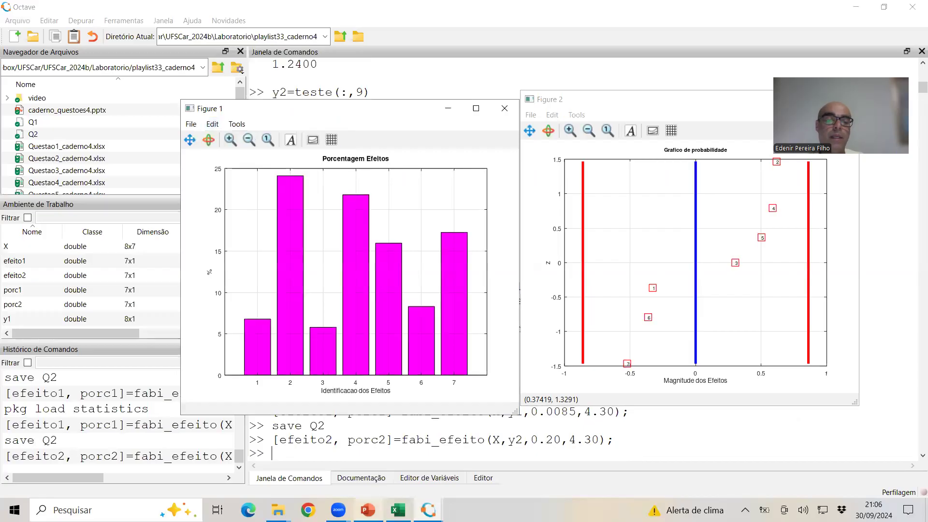
{"action": "left_click", "coordinate": [398, 510]}
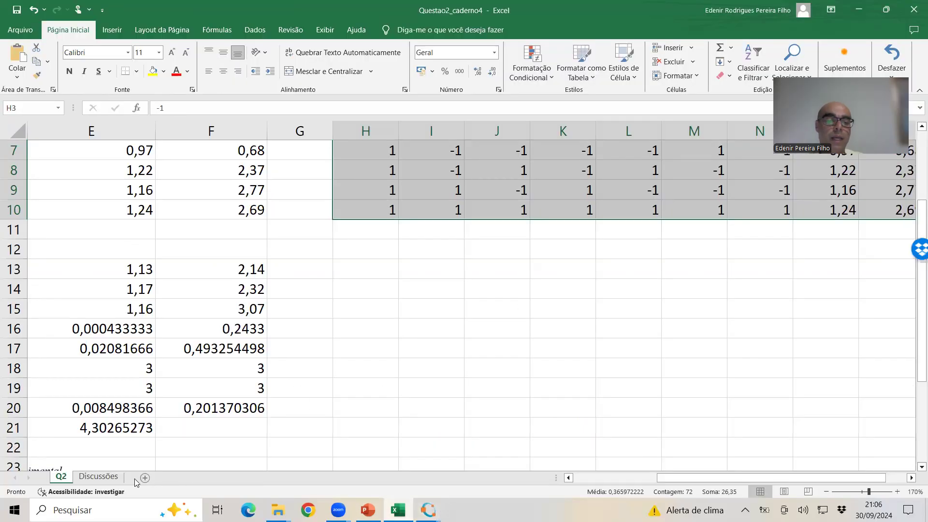
{"action": "left_click", "coordinate": [104, 478]}
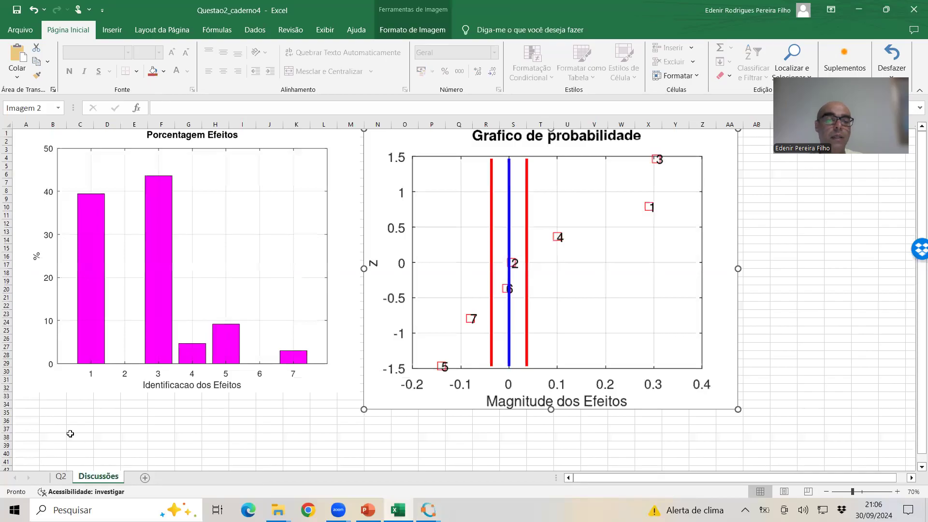
{"action": "left_click", "coordinate": [32, 418]}
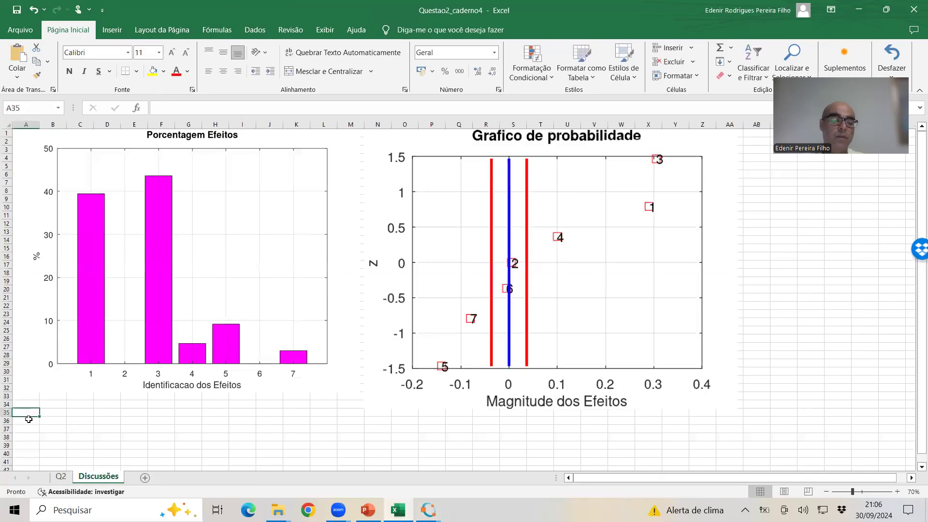
{"action": "key", "text": "ctrl+v"}
{"action": "left_click", "coordinate": [400, 372]}
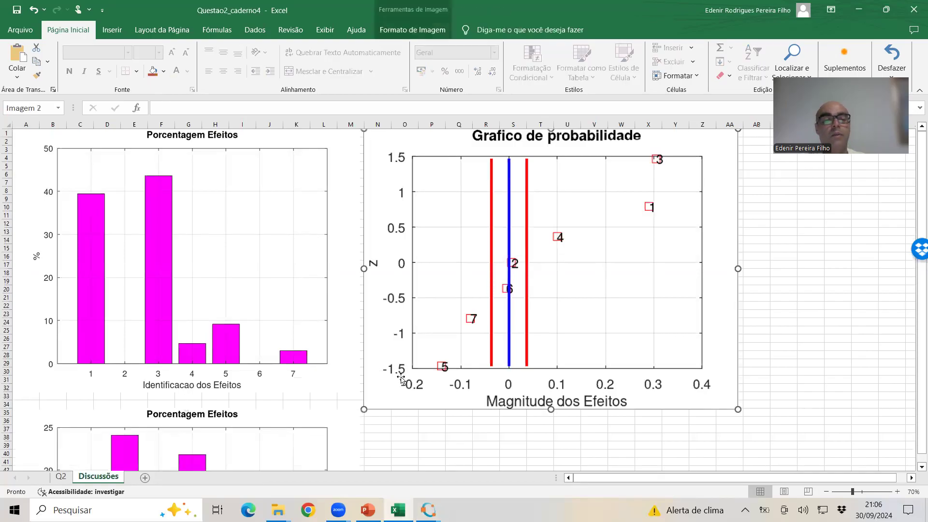
{"action": "left_click_drag", "start_coordinate": [369, 402], "coordinate": [375, 399]}
Step: Copy the y2 Grafico de probabilidade figure from Octave into Discussões at cell N35 in Excel and enlarge it beside its bar chart
{"action": "left_click", "coordinate": [428, 510]}
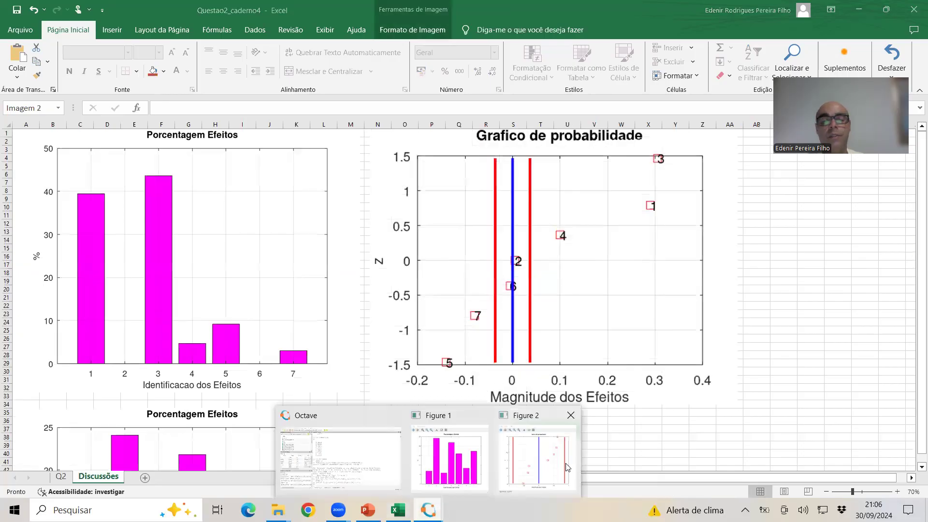
{"action": "left_click", "coordinate": [554, 465]}
{"action": "left_click", "coordinate": [552, 115]}
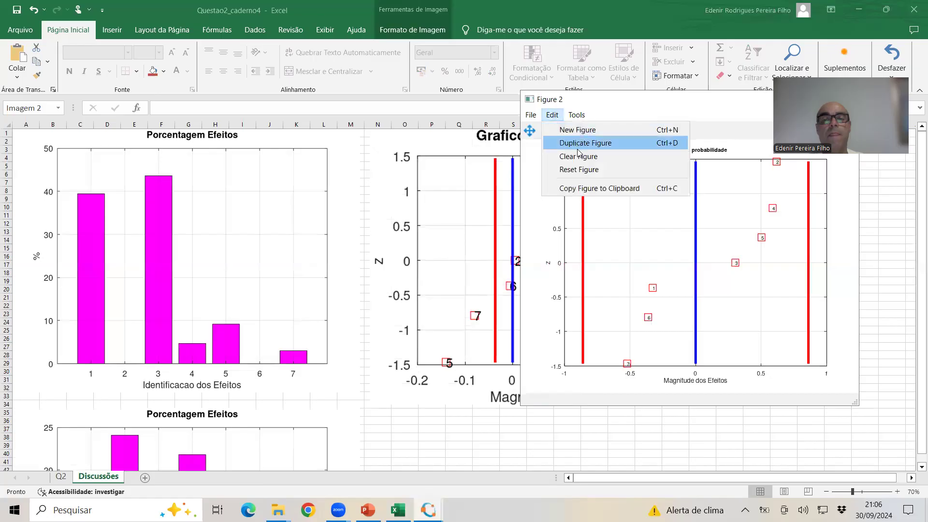
{"action": "left_click", "coordinate": [582, 189]}
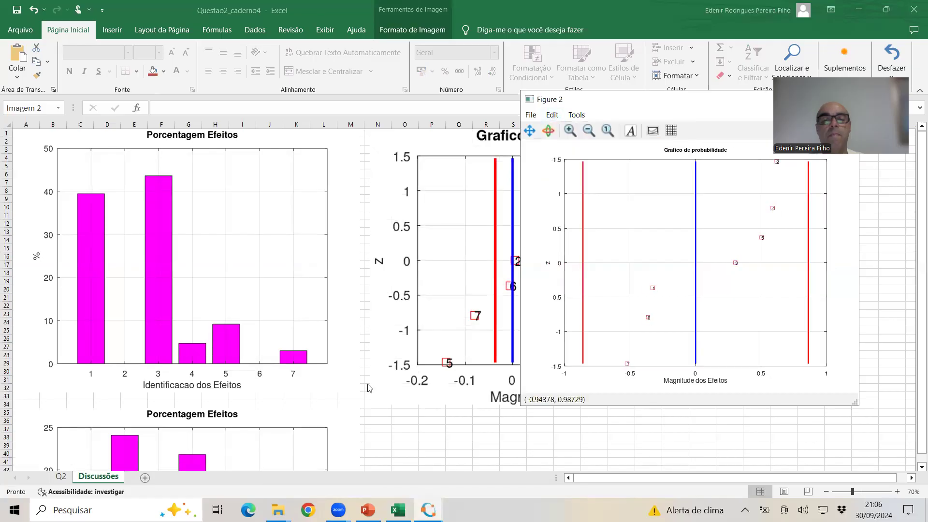
{"action": "left_click", "coordinate": [367, 421]}
{"action": "left_click", "coordinate": [367, 421]}
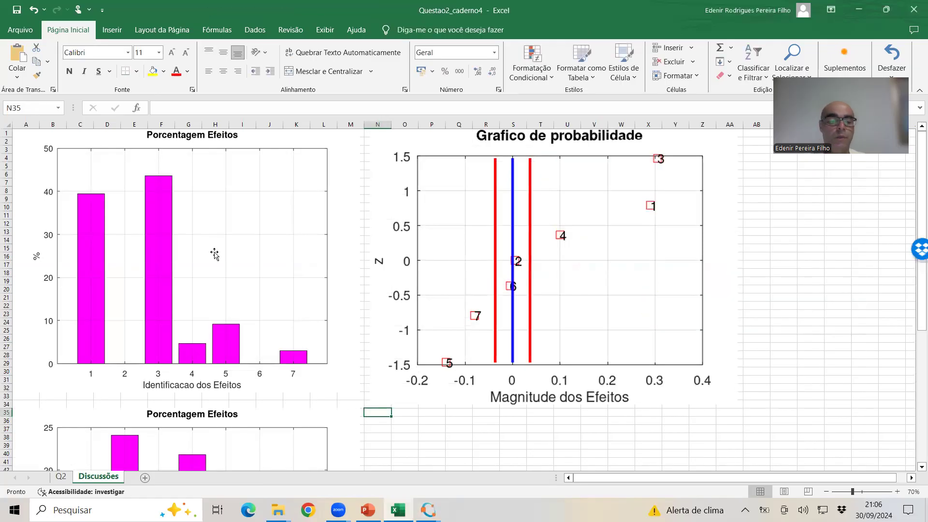
{"action": "key", "text": "ctrl+v"}
{"action": "scroll", "coordinate": [239, 250], "scroll_direction": "down", "scroll_amount": 8}
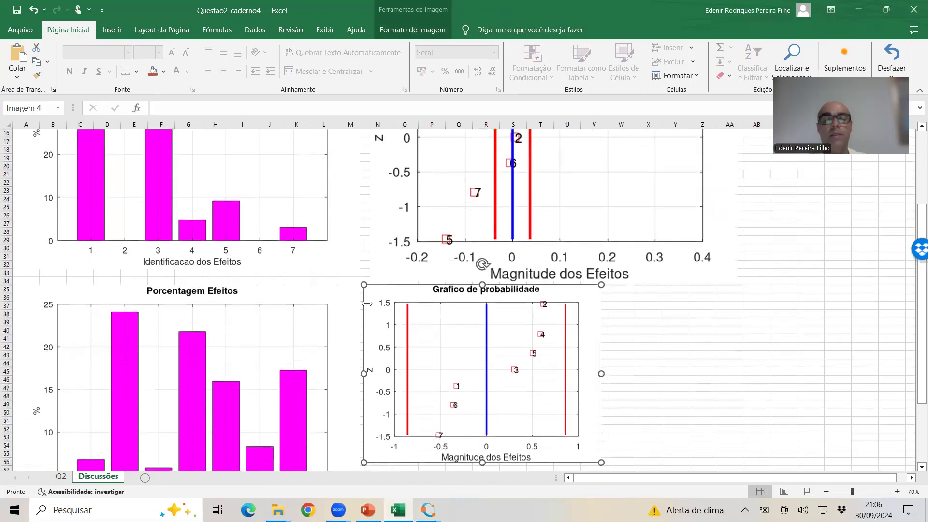
{"action": "left_click_drag", "start_coordinate": [601, 388], "coordinate": [722, 452]}
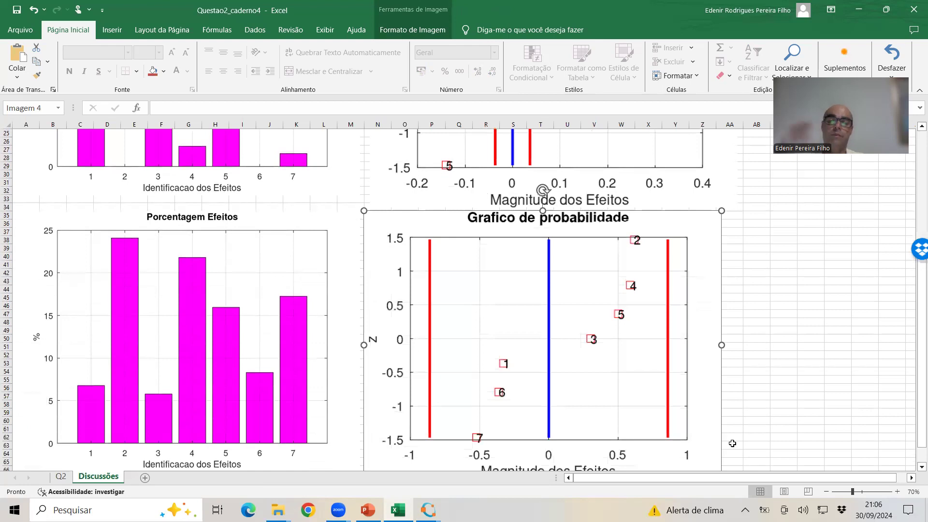
{"action": "scroll", "coordinate": [715, 339], "scroll_direction": "down", "scroll_amount": 2}
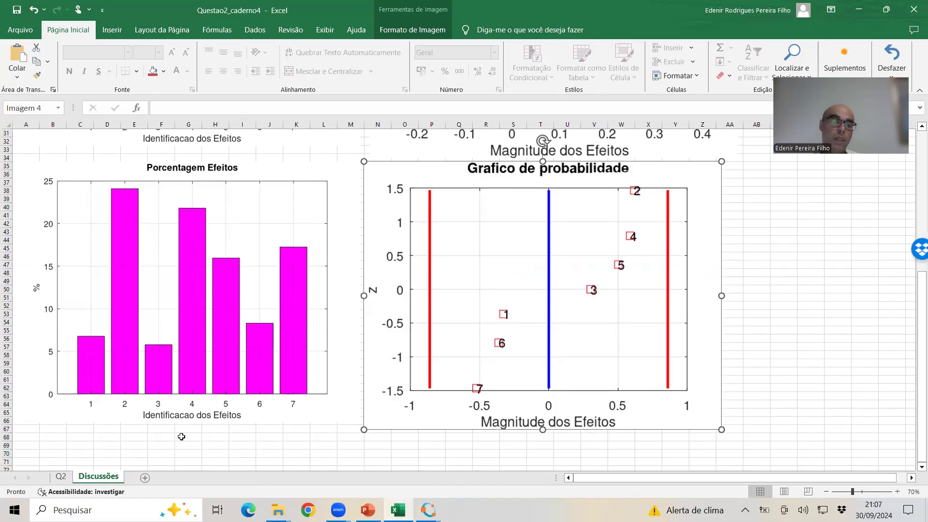
Step: Examine the response data and centre-point replicates in Q2, and compare the effect plots of both responses in Discussões
{"action": "left_click", "coordinate": [61, 477]}
{"action": "scroll", "coordinate": [267, 391], "scroll_direction": "up", "scroll_amount": 2}
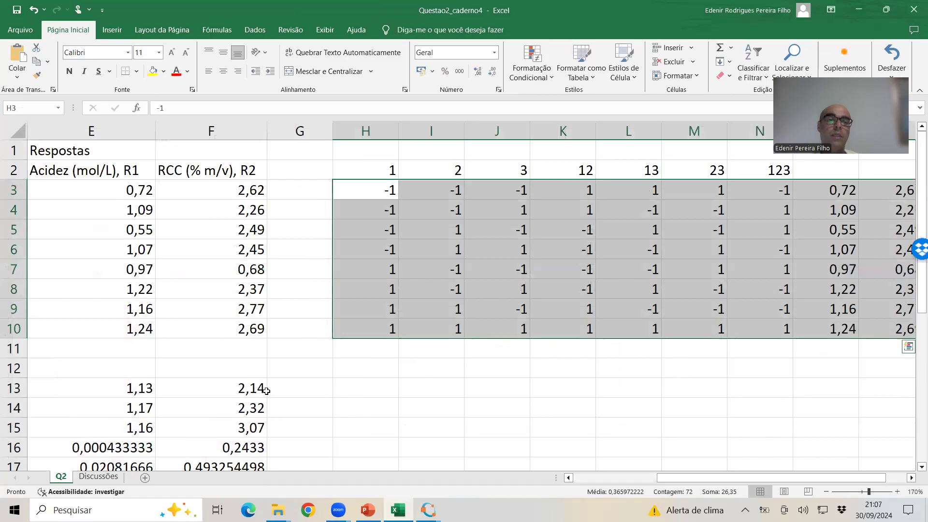
{"action": "left_click", "coordinate": [97, 478]}
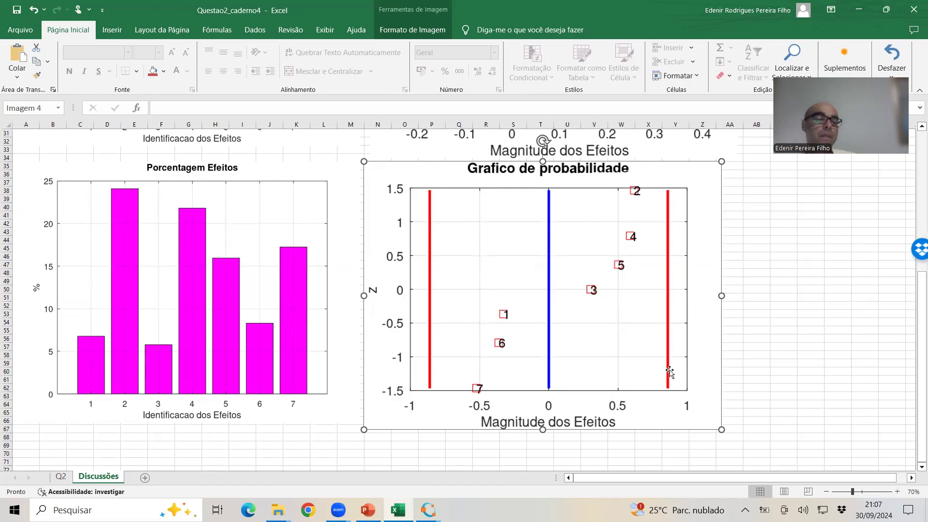
{"action": "scroll", "coordinate": [646, 375], "scroll_direction": "up", "scroll_amount": 10}
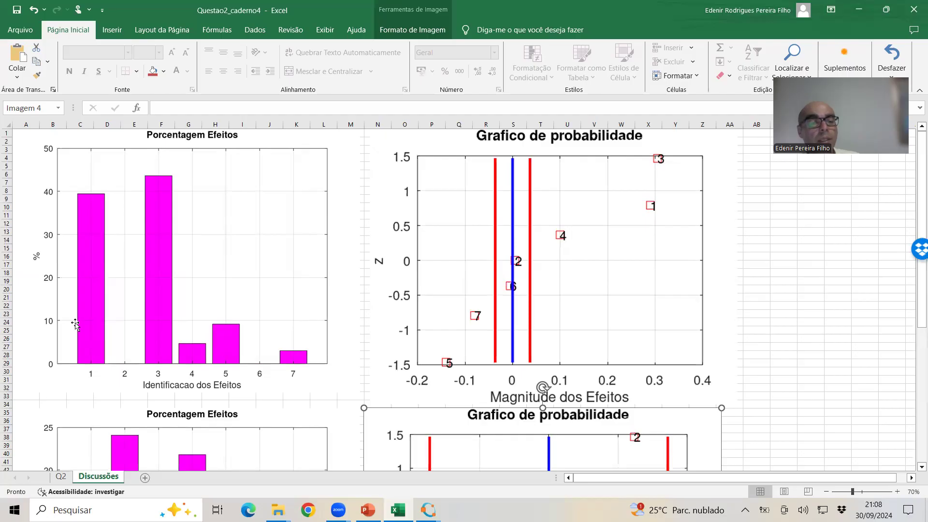
Step: Number the effect columns 1 to 7 in H1:N1 of Q2, above the existing effect labels, and return to Discussões
{"action": "left_click", "coordinate": [60, 477]}
{"action": "left_click", "coordinate": [366, 148]}
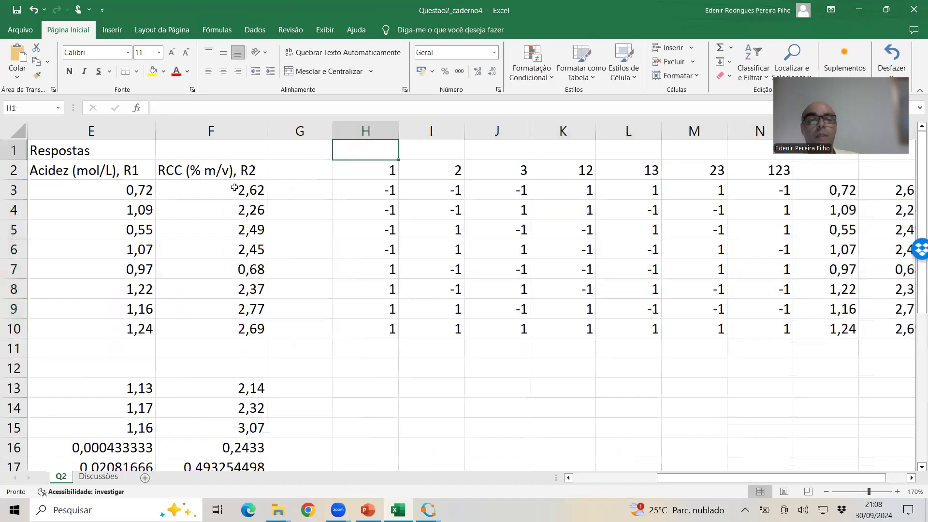
{"action": "type", "text": "1"}
{"action": "key", "text": "Right"}
{"action": "type", "text": "2"}
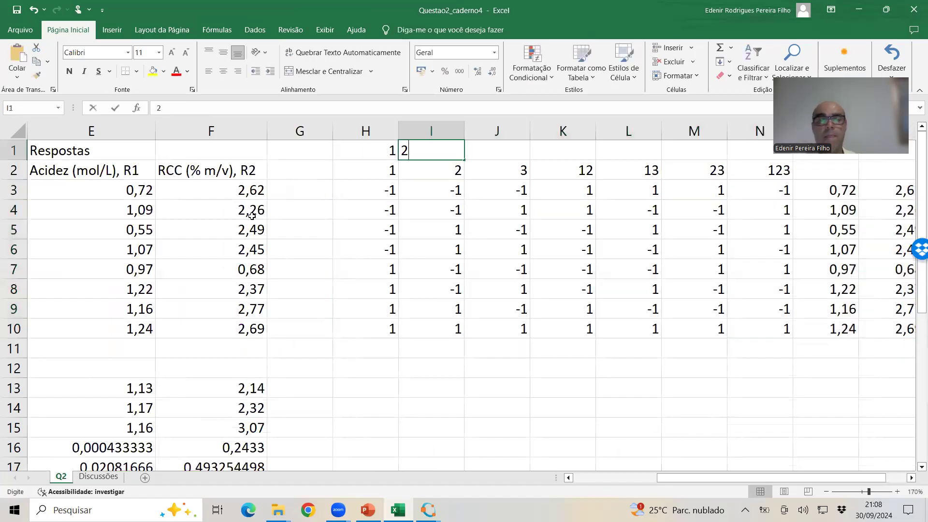
{"action": "key", "text": "Return"}
{"action": "left_click_drag", "start_coordinate": [392, 147], "coordinate": [774, 154]}
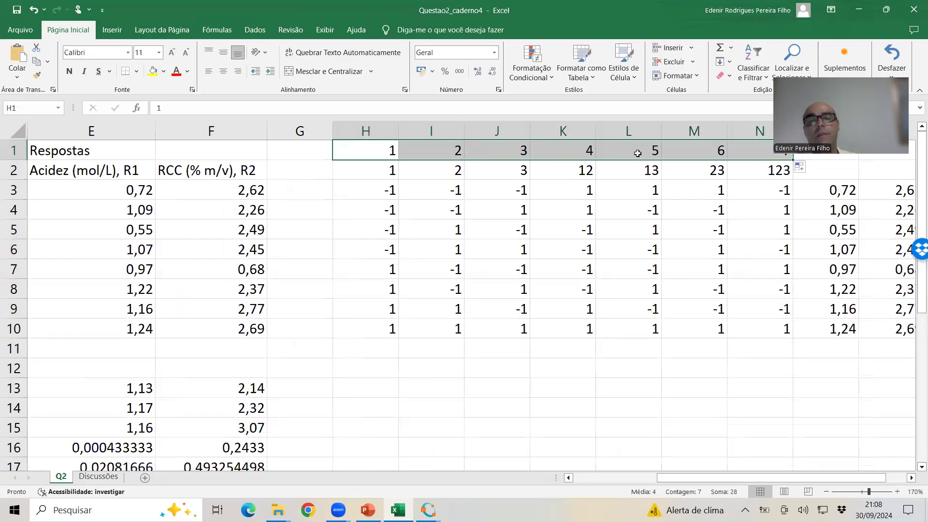
{"action": "left_click_drag", "start_coordinate": [636, 157], "coordinate": [638, 168]}
{"action": "left_click", "coordinate": [105, 478]}
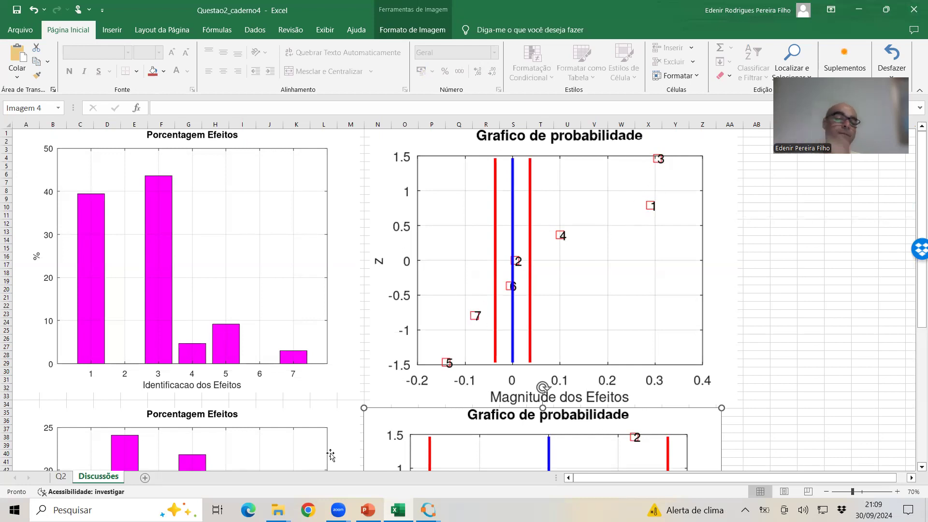
Step: Switch to the Octave main window and save the workspace with the command save Q2
{"action": "mouse_move", "coordinate": [428, 510]}
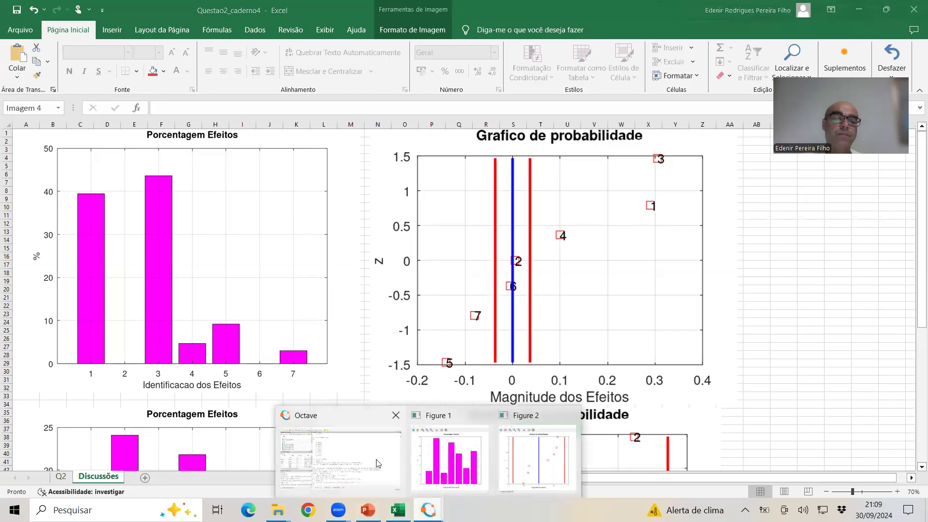
{"action": "left_click", "coordinate": [321, 488]}
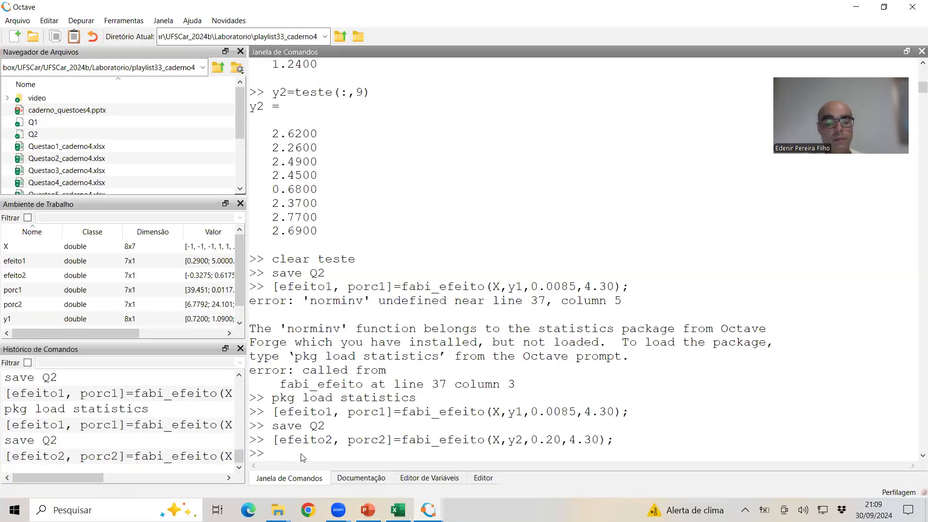
{"action": "type", "text": "save Q2"}
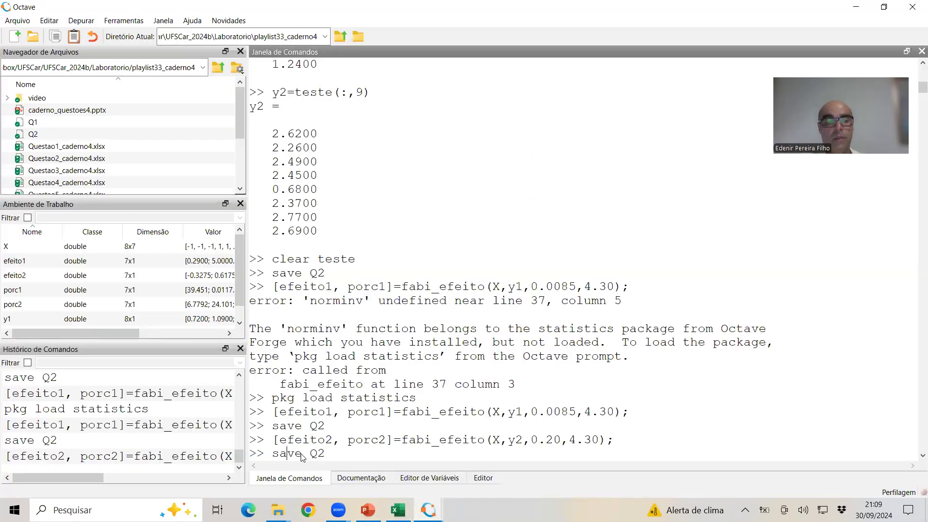
{"action": "key", "text": "Return"}
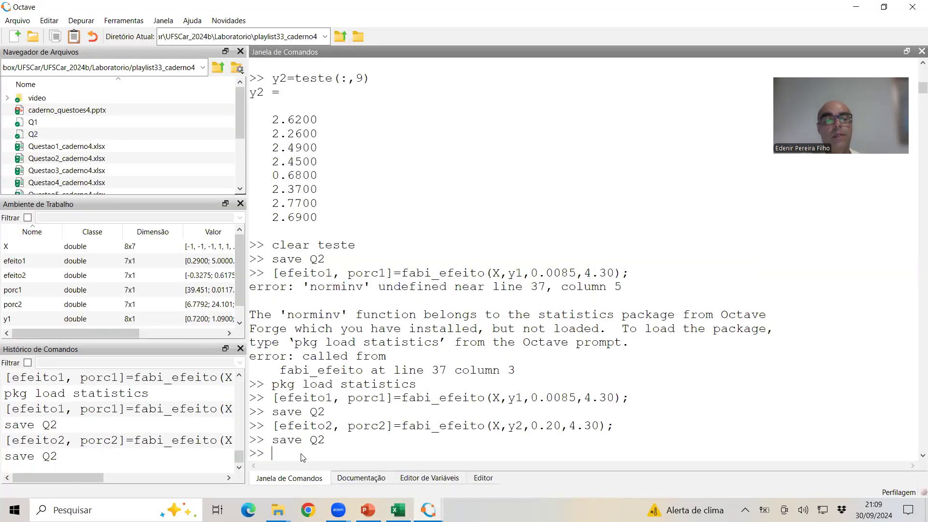
Step: Open the efeito1 variable in Octave, copy its value column and paste it into Bloco de Notas
{"action": "double_click", "coordinate": [16, 261]}
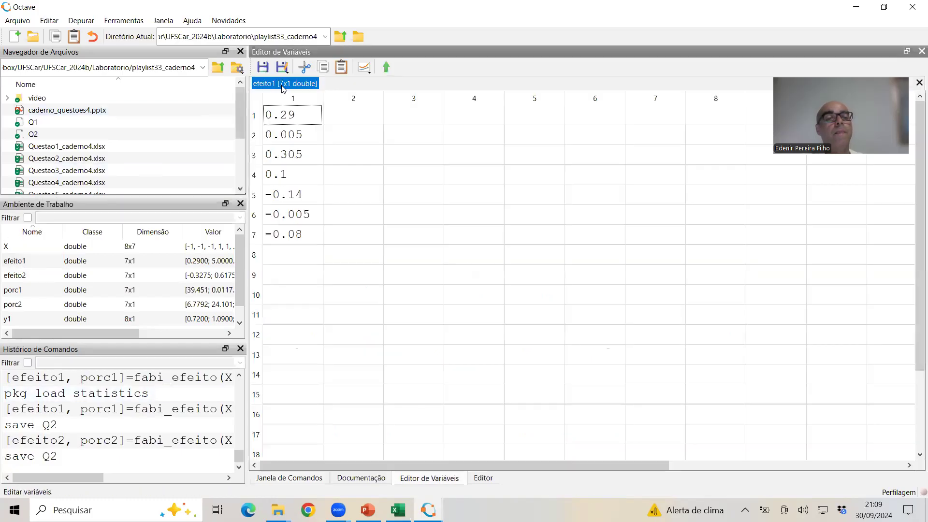
{"action": "left_click", "coordinate": [285, 100]}
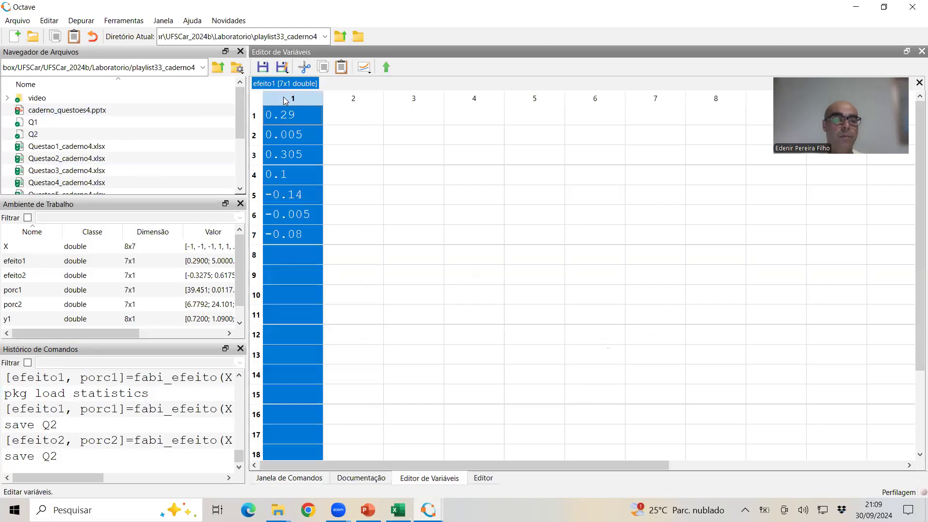
{"action": "left_click", "coordinate": [72, 510]}
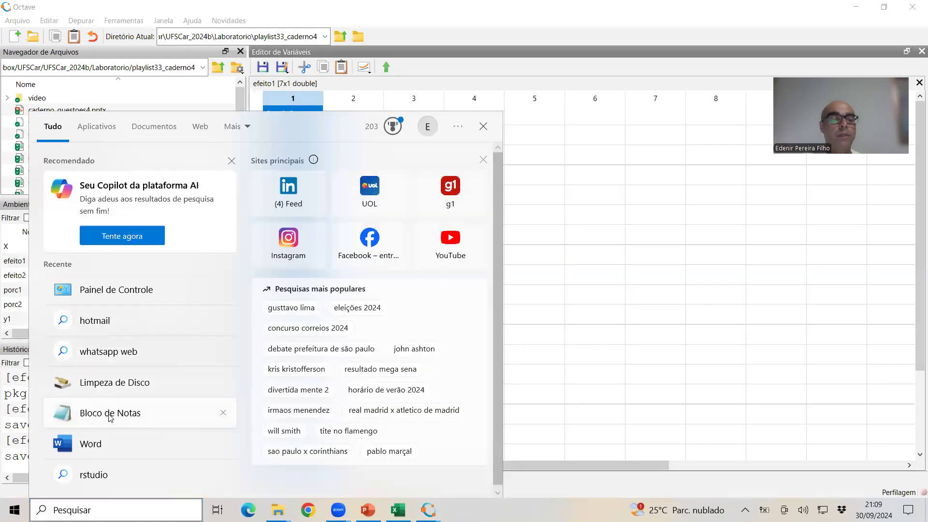
{"action": "left_click", "coordinate": [110, 415]}
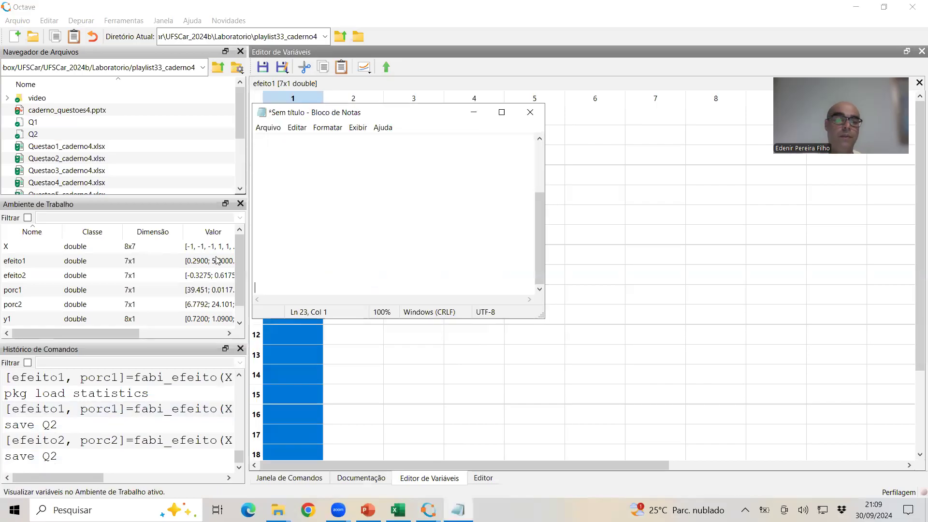
Step: Replace every decimal point with a comma in the efeito1 values in Bloco de Notas
{"action": "left_click", "coordinate": [296, 127]}
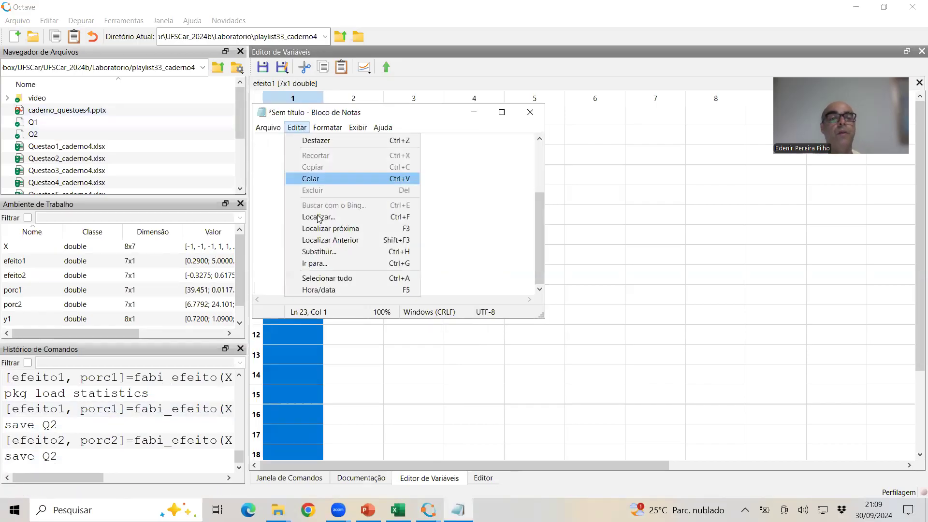
{"action": "left_click", "coordinate": [325, 251]}
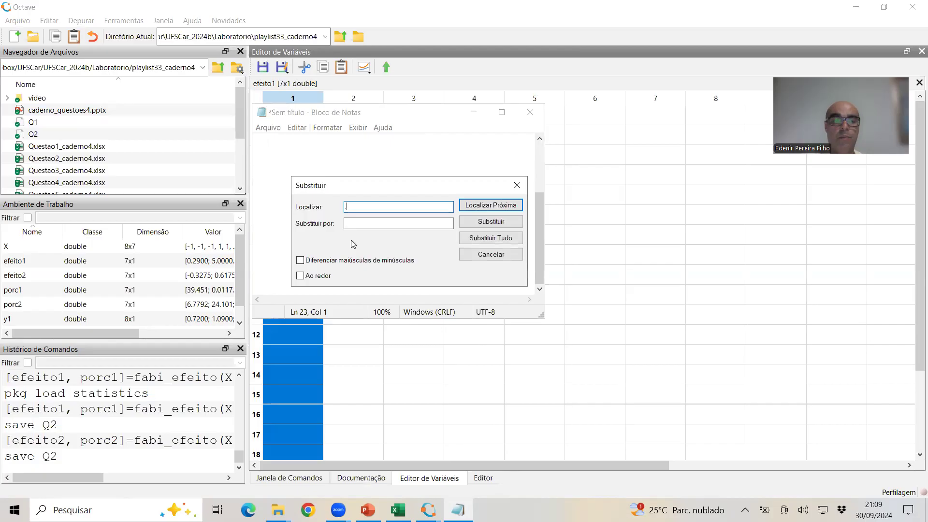
{"action": "left_click", "coordinate": [358, 226]}
{"action": "type", "text": ","}
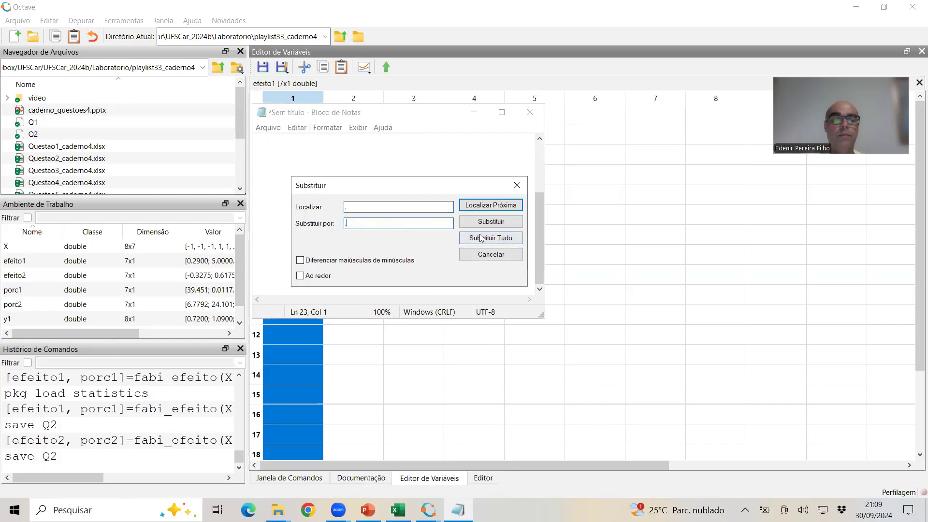
{"action": "left_click", "coordinate": [491, 237]}
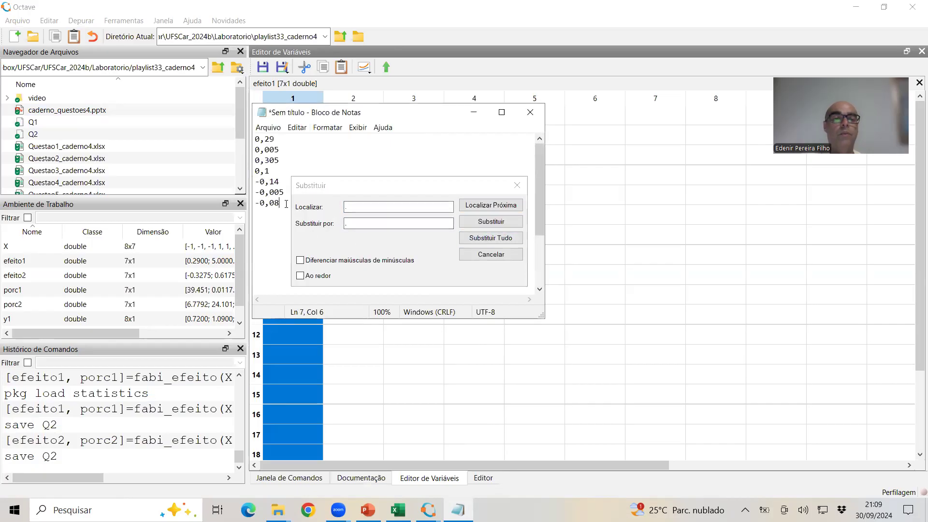
{"action": "left_click", "coordinate": [490, 254]}
Step: Copy all comma-formatted efeito1 values from Bloco de Notas into Discussões in Excel, starting at cell AE7
{"action": "left_click", "coordinate": [365, 219]}
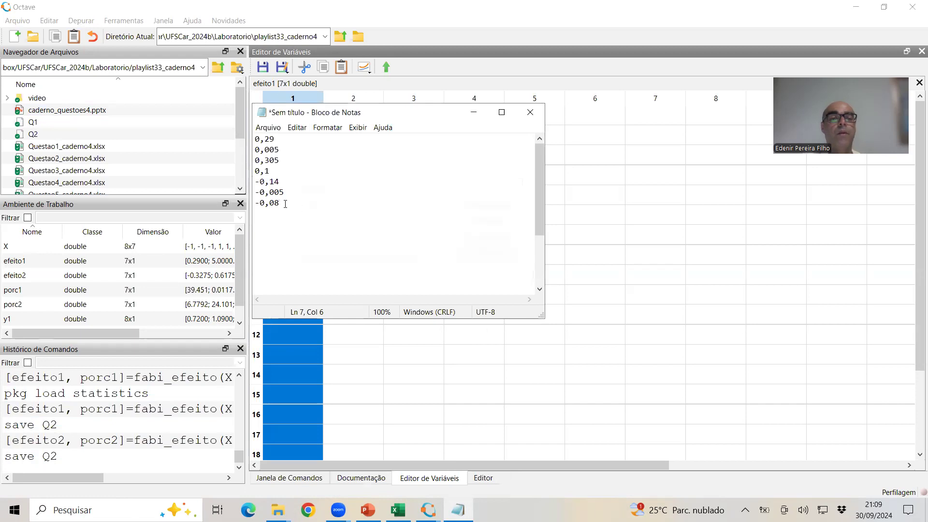
{"action": "key", "text": "ctrl+a"}
{"action": "key", "text": "ctrl+c"}
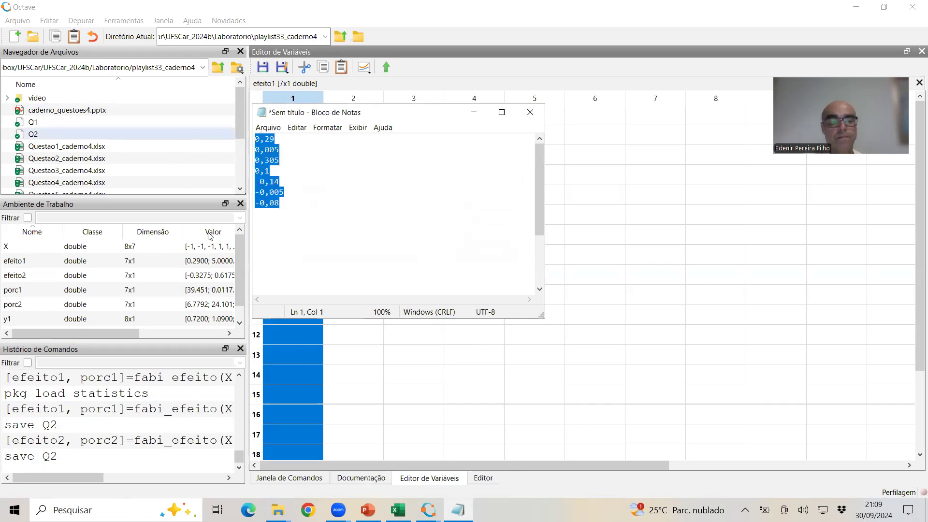
{"action": "left_click", "coordinate": [398, 510]}
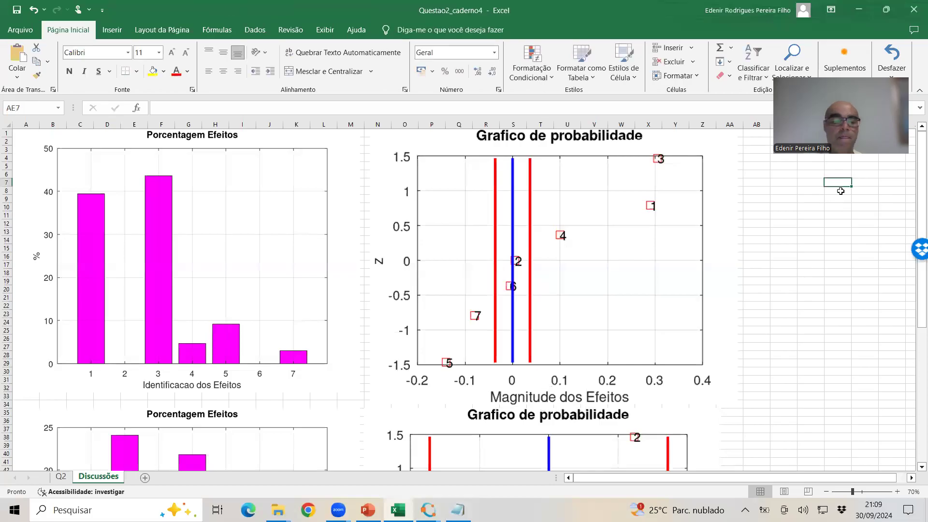
{"action": "key", "text": "ctrl+v"}
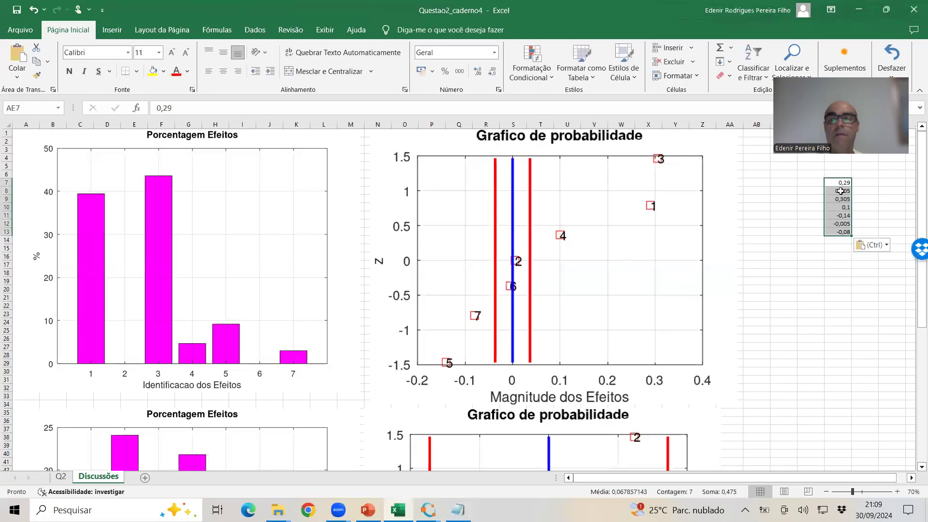
Step: Copy the effect numbers and labels H1:N2 from Q2 and paste them transposed into Discussões at cell AC7
{"action": "left_click", "coordinate": [61, 477]}
{"action": "left_click_drag", "start_coordinate": [384, 153], "coordinate": [744, 161]}
{"action": "key", "text": "ctrl+c"}
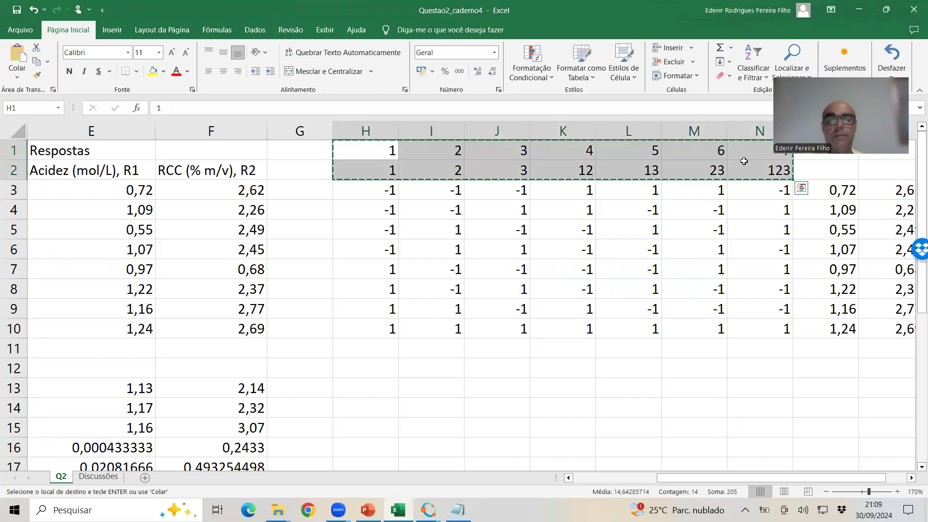
{"action": "left_click", "coordinate": [98, 477]}
{"action": "right_click", "coordinate": [785, 181]}
{"action": "right_click", "coordinate": [784, 181]}
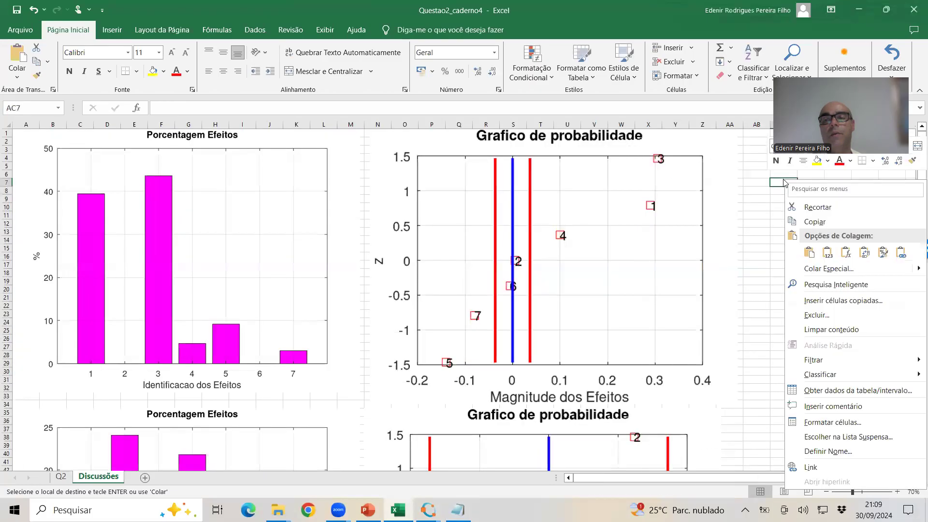
{"action": "left_click", "coordinate": [864, 252]}
Step: Label the pasted effects table with the headers Ordem, ID and Efeitos in cells AC6 to AE6
{"action": "left_click", "coordinate": [910, 478]}
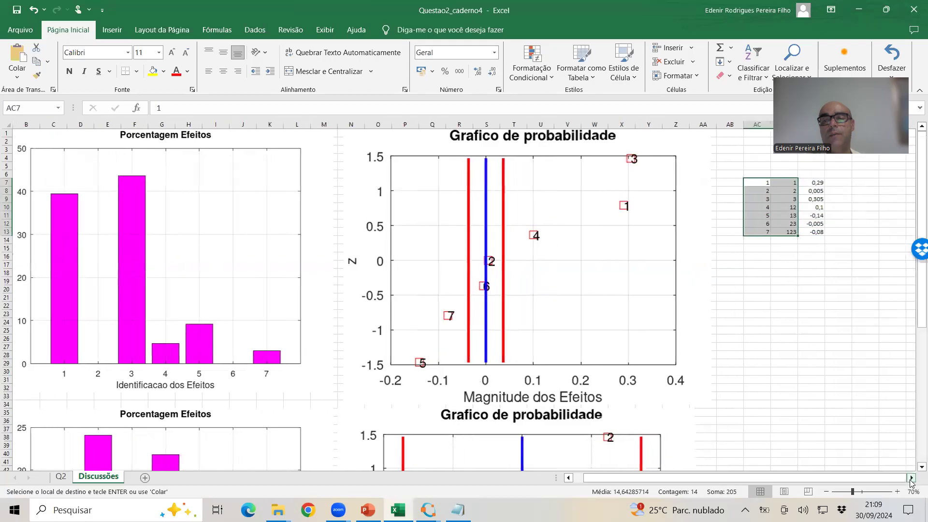
{"action": "left_click", "coordinate": [911, 478]}
{"action": "left_click", "coordinate": [910, 479]}
{"action": "left_click", "coordinate": [911, 478]}
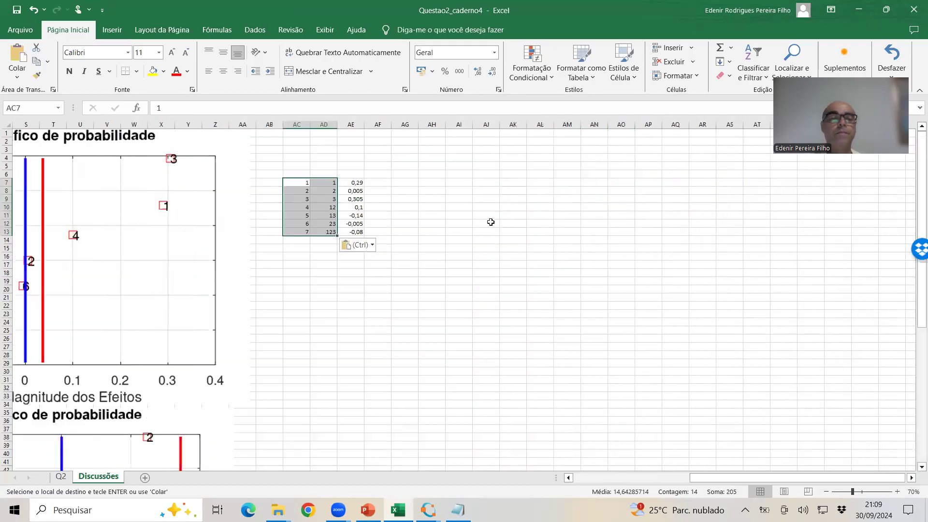
{"action": "left_click_drag", "start_coordinate": [288, 172], "coordinate": [417, 252]}
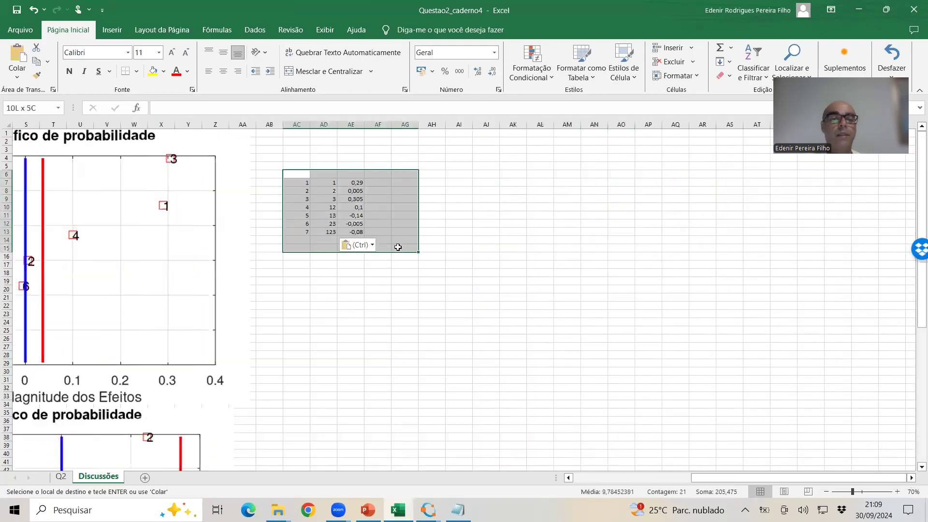
{"action": "scroll", "coordinate": [398, 251], "scroll_direction": "up", "scroll_amount": 2}
{"action": "scroll", "coordinate": [398, 251], "scroll_direction": "up", "scroll_amount": 4}
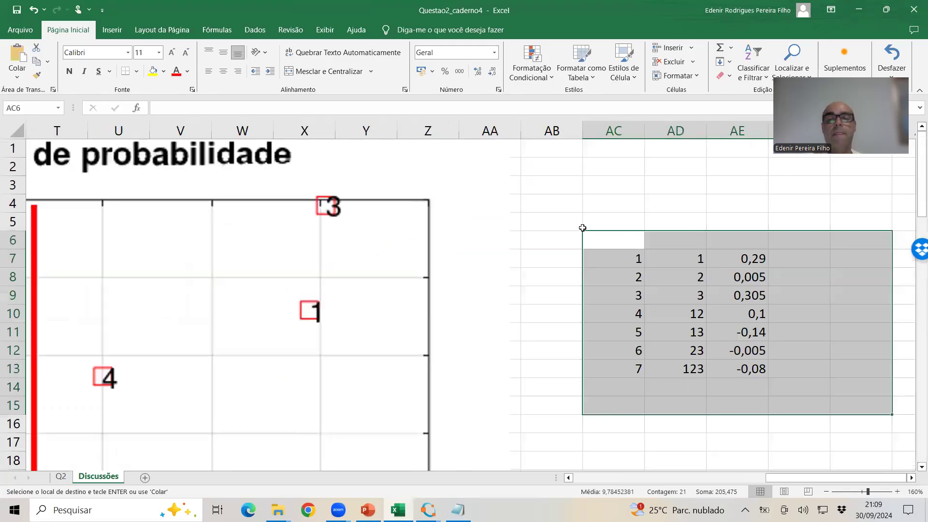
{"action": "left_click", "coordinate": [612, 240]}
{"action": "type", "text": "Ordem"}
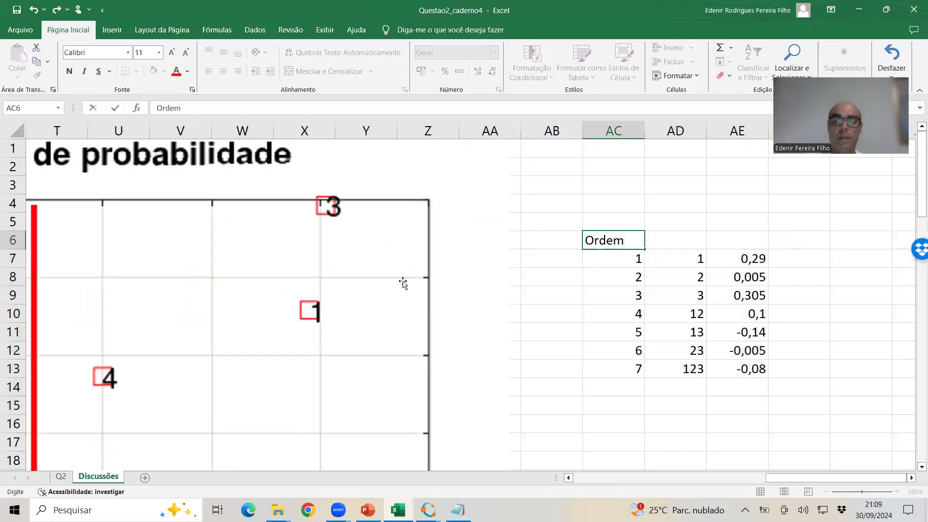
{"action": "key", "text": "Tab"}
{"action": "type", "text": "ID"}
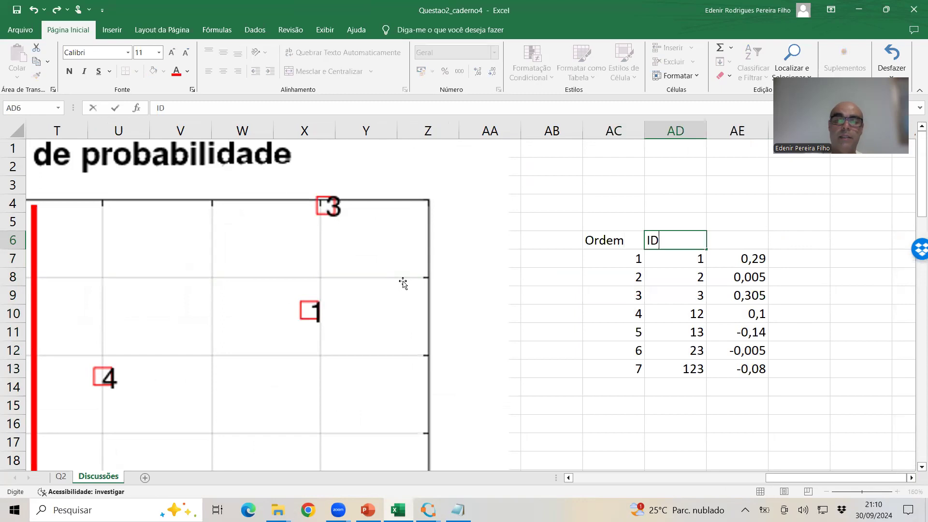
{"action": "key", "text": "Tab"}
{"action": "type", "text": "Efeitos"}
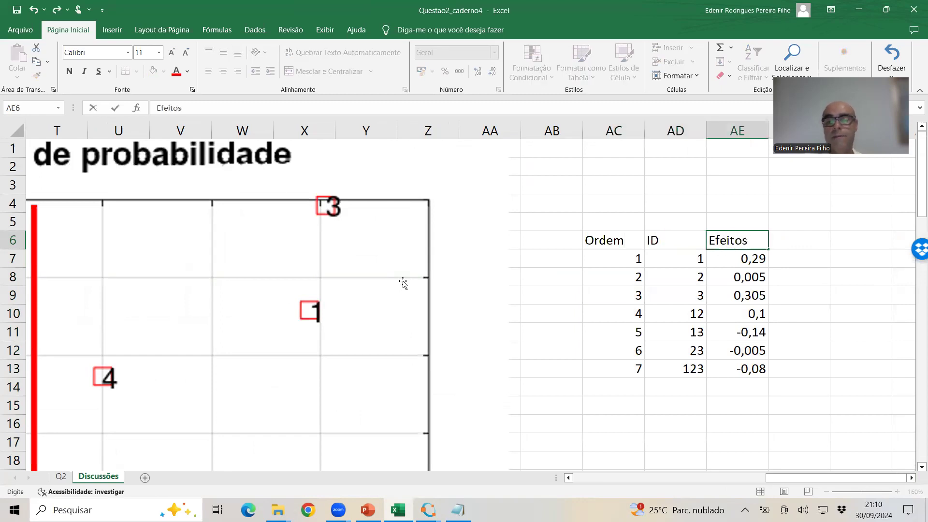
{"action": "key", "text": "Down"}
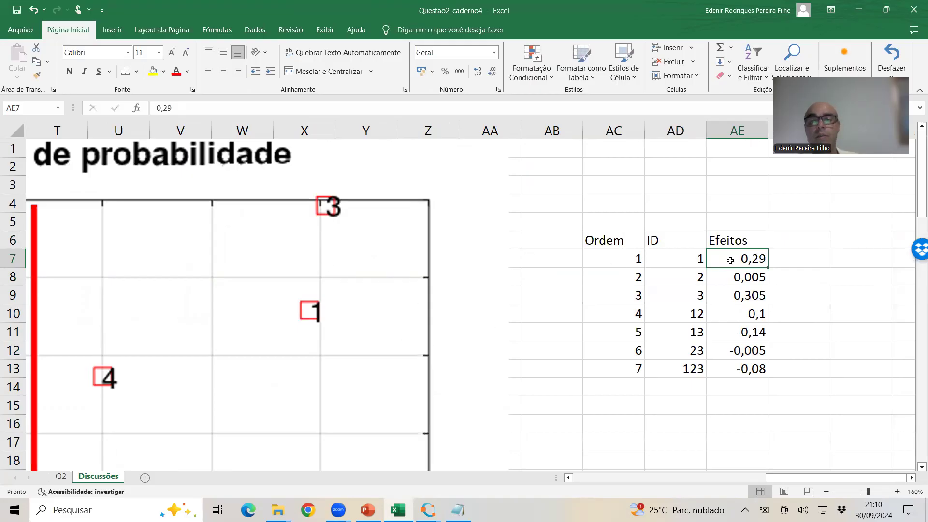
Step: Highlight the table rows for effects 1, 3 and 13 in yellow across columns AC to AE
{"action": "left_click_drag", "start_coordinate": [746, 258], "coordinate": [628, 259]}
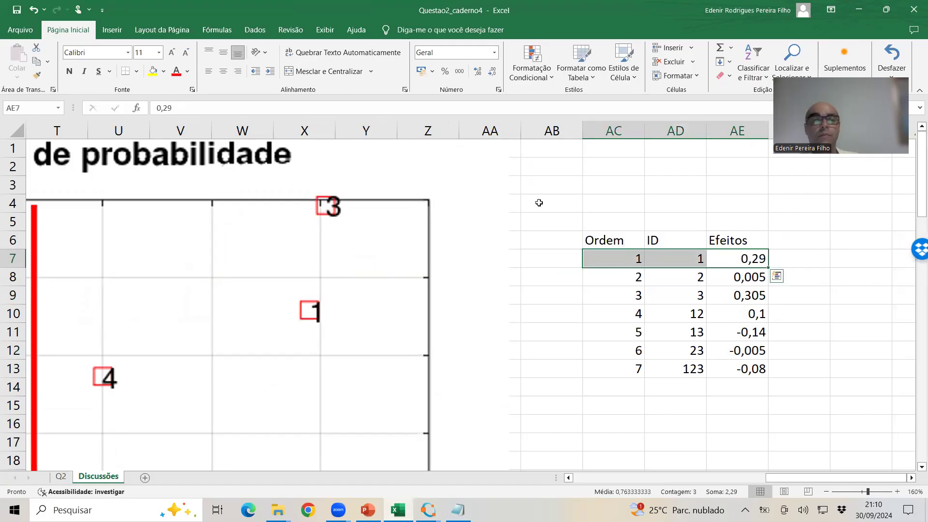
{"action": "left_click", "coordinate": [153, 72]}
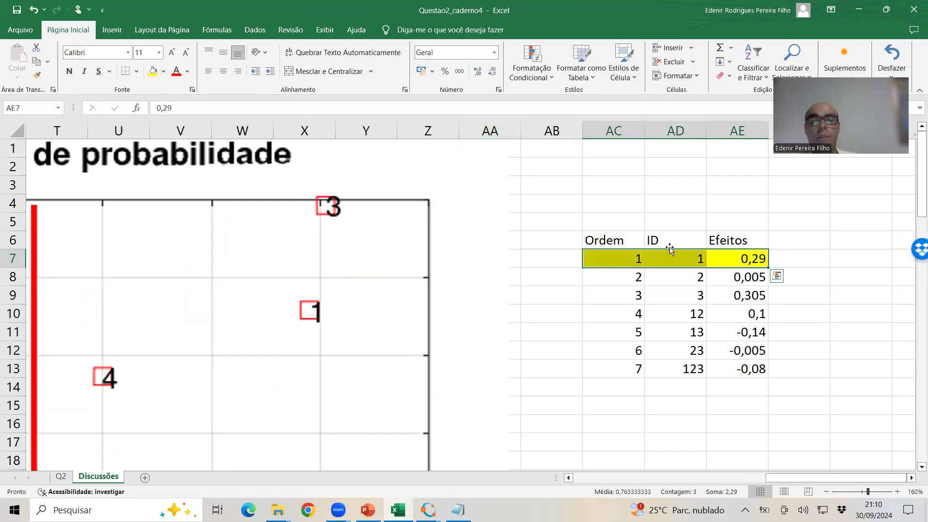
{"action": "left_click_drag", "start_coordinate": [754, 295], "coordinate": [623, 295]}
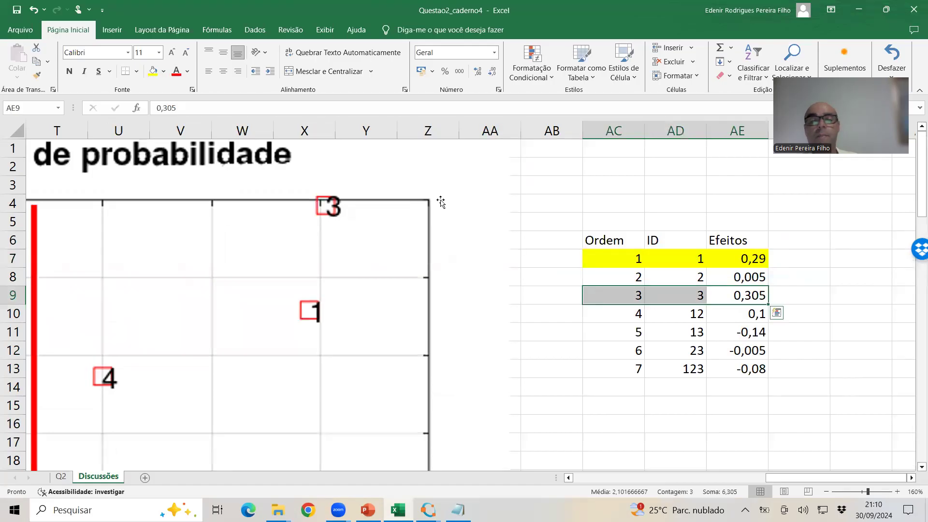
{"action": "left_click", "coordinate": [153, 71]}
{"action": "left_click_drag", "start_coordinate": [744, 334], "coordinate": [608, 333]}
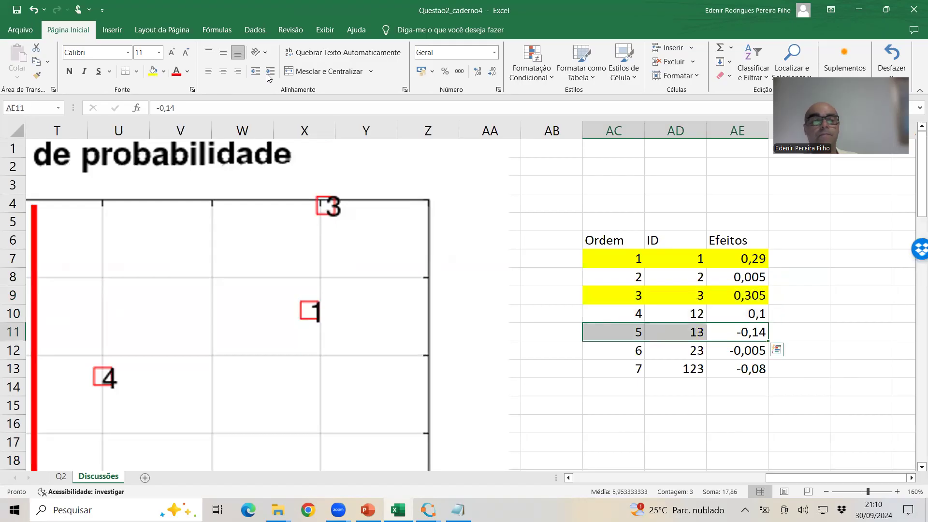
{"action": "left_click", "coordinate": [153, 71]}
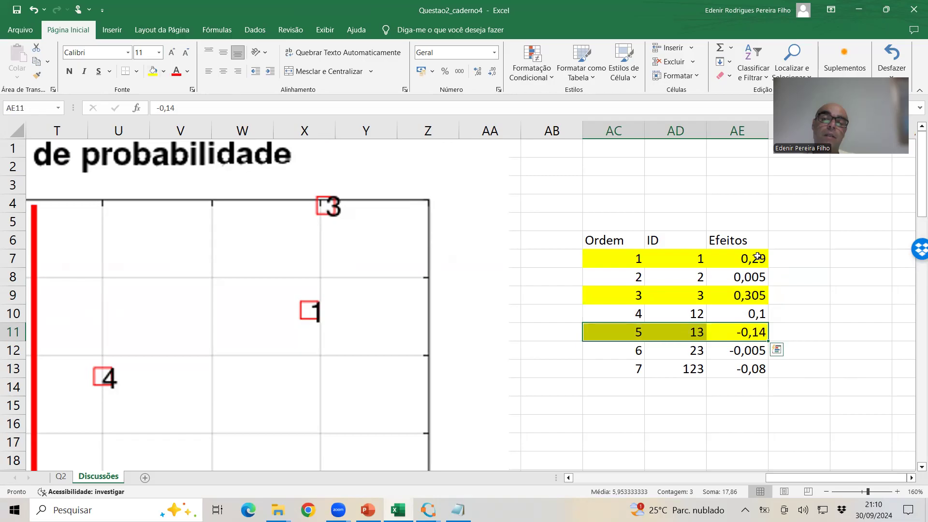
Step: Check the average of the Acidez responses in E3:E15 on sheet Q2, including the centre points, and return to Discussões
{"action": "left_click", "coordinate": [757, 256]}
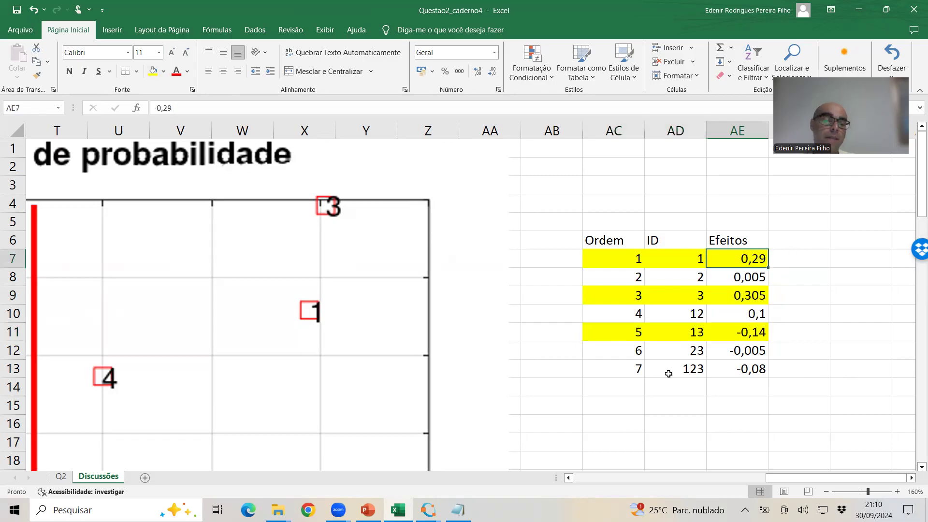
{"action": "left_click", "coordinate": [60, 477]}
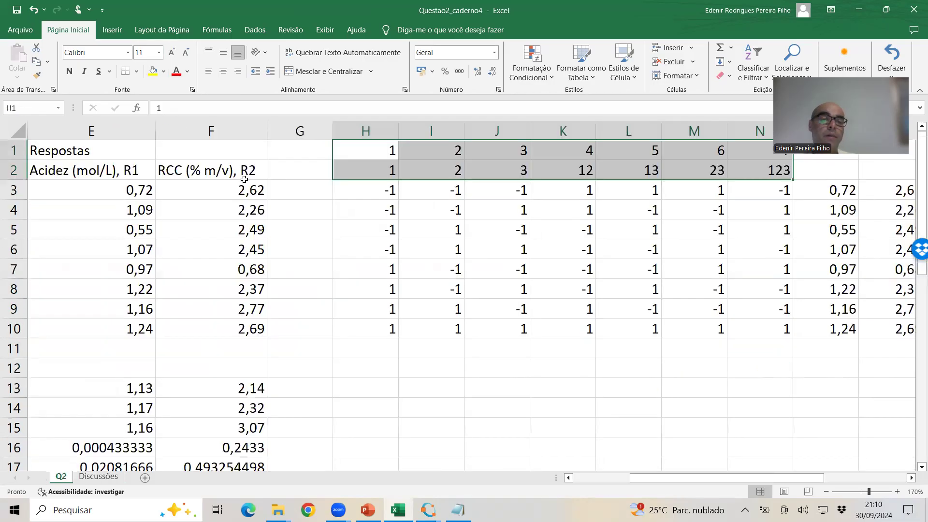
{"action": "left_click", "coordinate": [122, 192]}
{"action": "left_click_drag", "start_coordinate": [121, 192], "coordinate": [123, 424]}
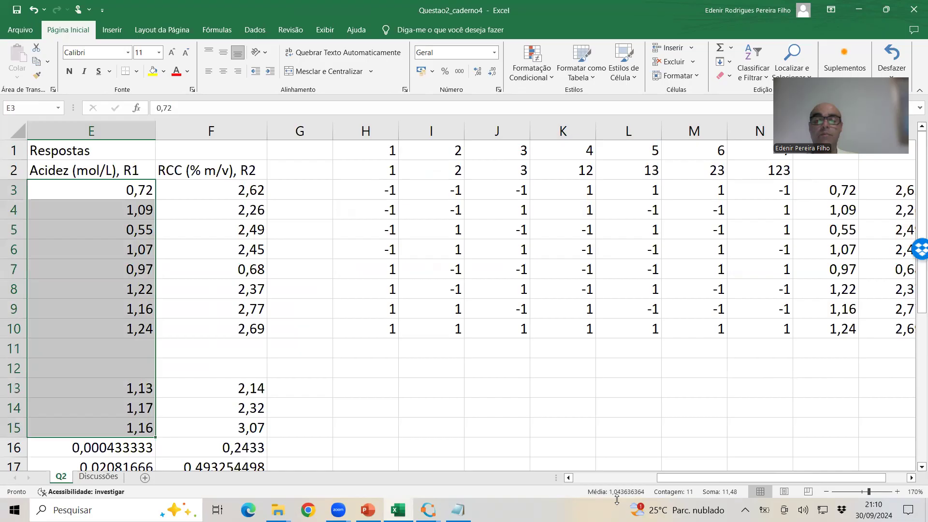
{"action": "left_click", "coordinate": [98, 476]}
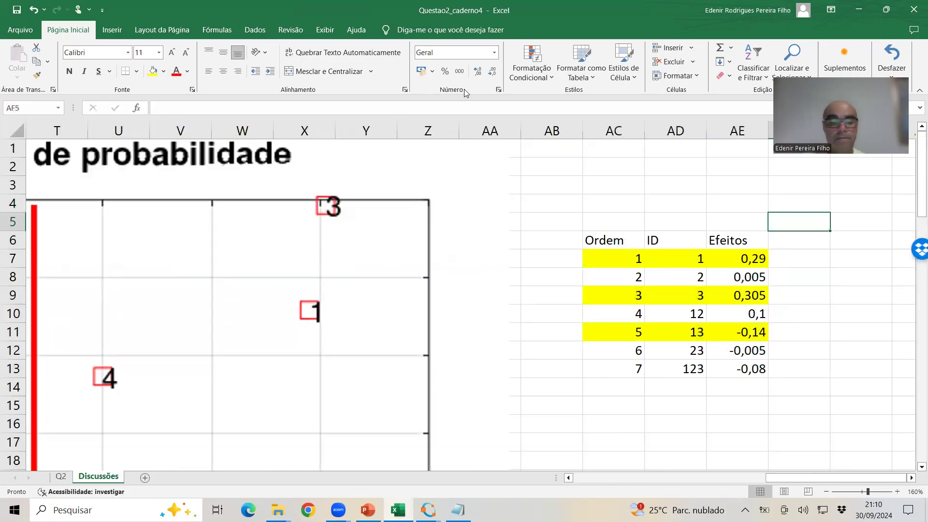
{"action": "type", "text": "Acid"}
{"action": "key", "text": "BackSpace"}
{"action": "key", "text": "BackSpace"}
{"action": "key", "text": "BackSpace"}
{"action": "key", "text": "BackSpace"}
{"action": "key", "text": "BackSpace"}
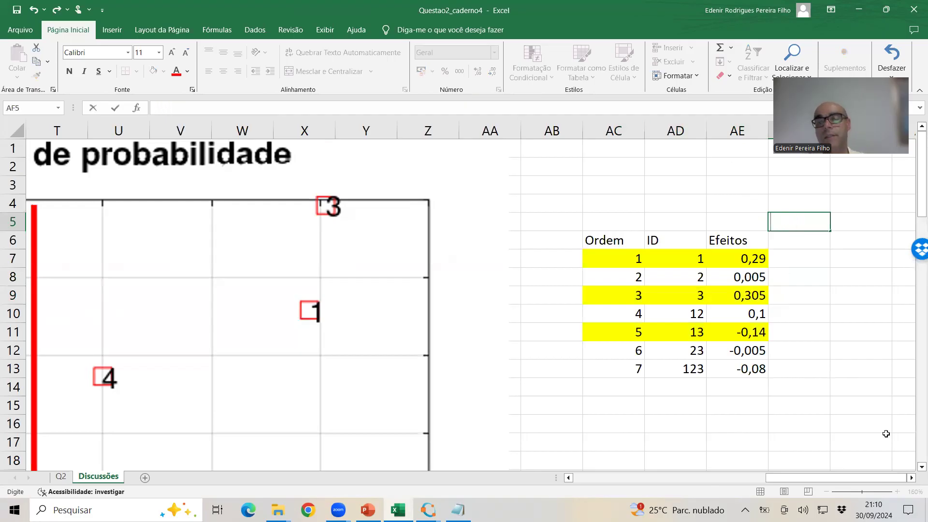
Step: Add the header Coef in AF6 and calculate the first coefficient in AF7 as AE7 divided by 2
{"action": "scroll", "coordinate": [493, 264], "scroll_direction": "right", "scroll_amount": 6}
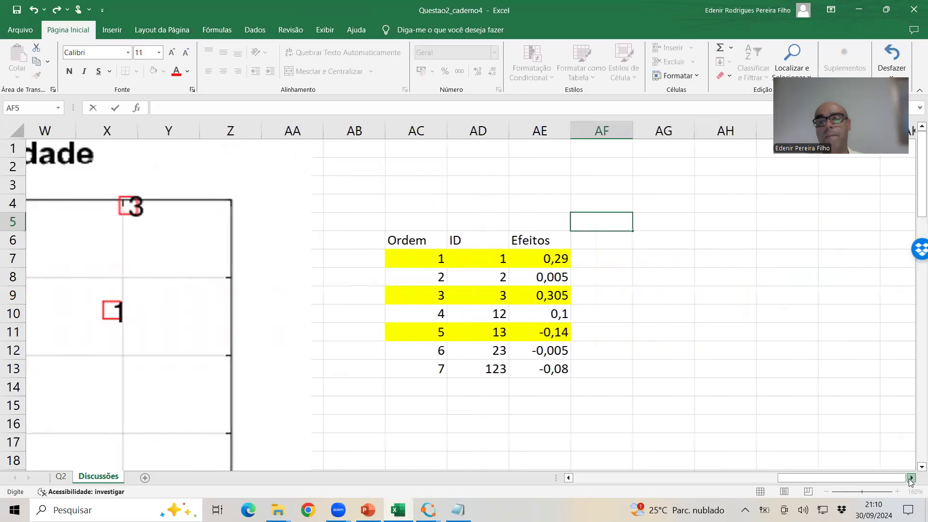
{"action": "key", "text": "Return"}
{"action": "type", "text": "Coef"}
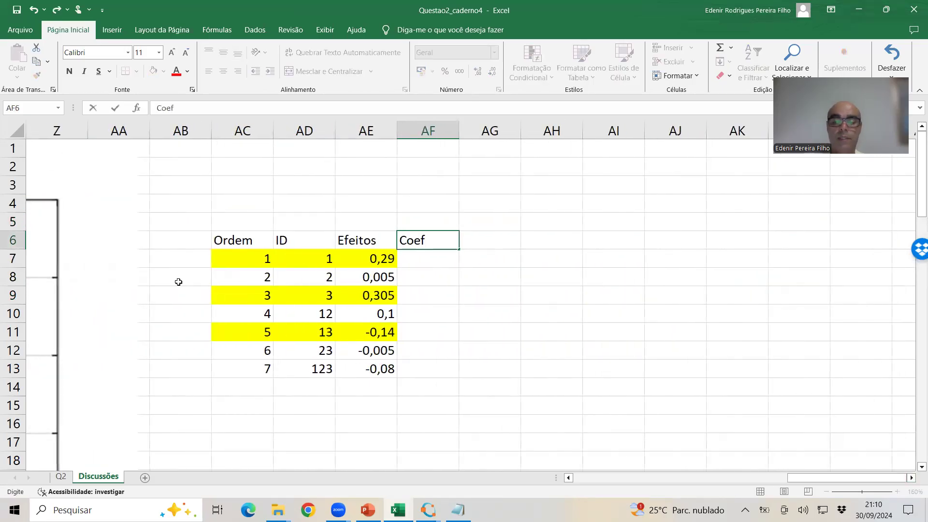
{"action": "key", "text": "Return"}
{"action": "type", "text": "="}
{"action": "left_click", "coordinate": [388, 258]}
{"action": "type", "text": "/2"}
{"action": "key", "text": "Return"}
Step: Copy the coefficient formula from AF7 into AF9 and AF11 for the other two highlighted effects
{"action": "left_click", "coordinate": [411, 265]}
{"action": "key", "text": "ctrl+c"}
{"action": "key", "text": "Down"}
{"action": "key", "text": "Down"}
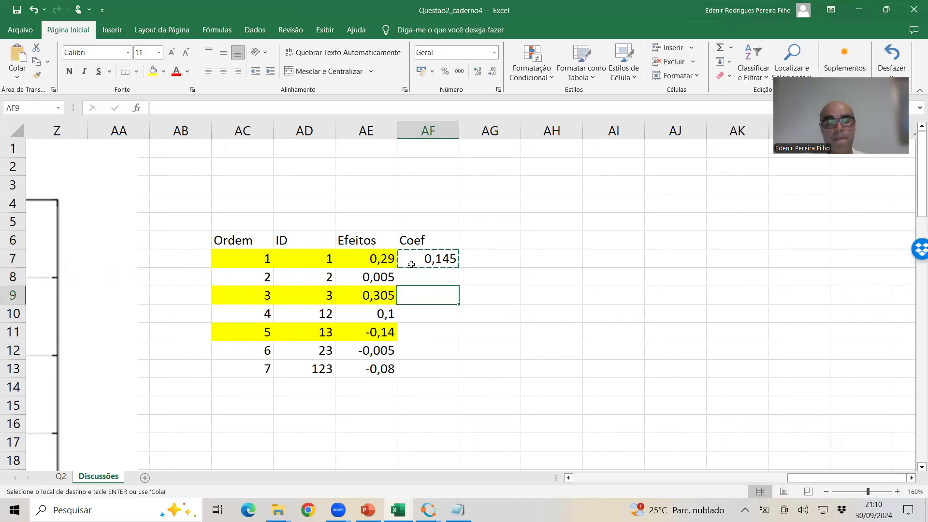
{"action": "key", "text": "ctrl+v"}
{"action": "key", "text": "Down"}
{"action": "key", "text": "Down"}
{"action": "key", "text": "ctrl+v"}
Step: Write the model Acidez = 1,04 +0,145v1+0,152v3-0,07v1v3 as text in AG5 and save the workbook
{"action": "key", "text": "Up"}
{"action": "key", "text": "Up"}
{"action": "key", "text": "Up"}
{"action": "key", "text": "Up"}
{"action": "key", "text": "Up"}
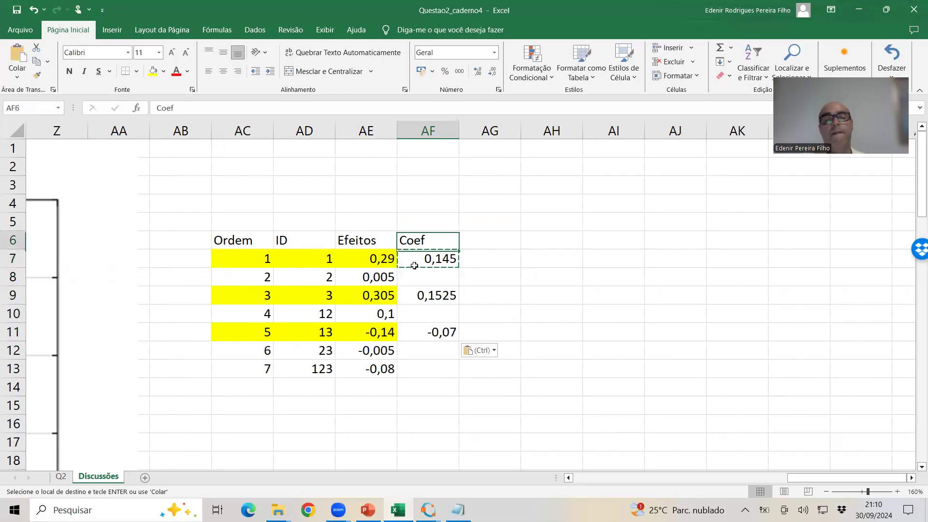
{"action": "key", "text": "Up"}
{"action": "key", "text": "Right"}
{"action": "type", "text": "Acide"}
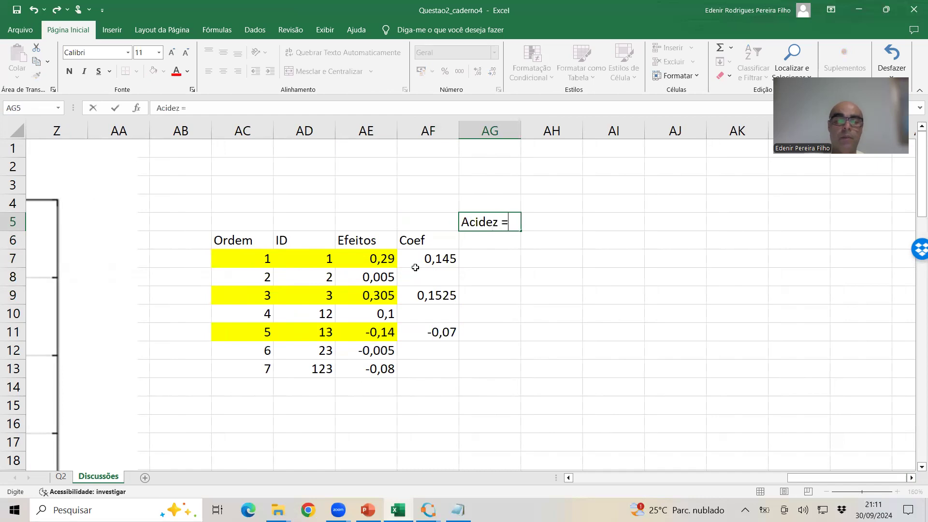
{"action": "type", "text": "z = 1,04"}
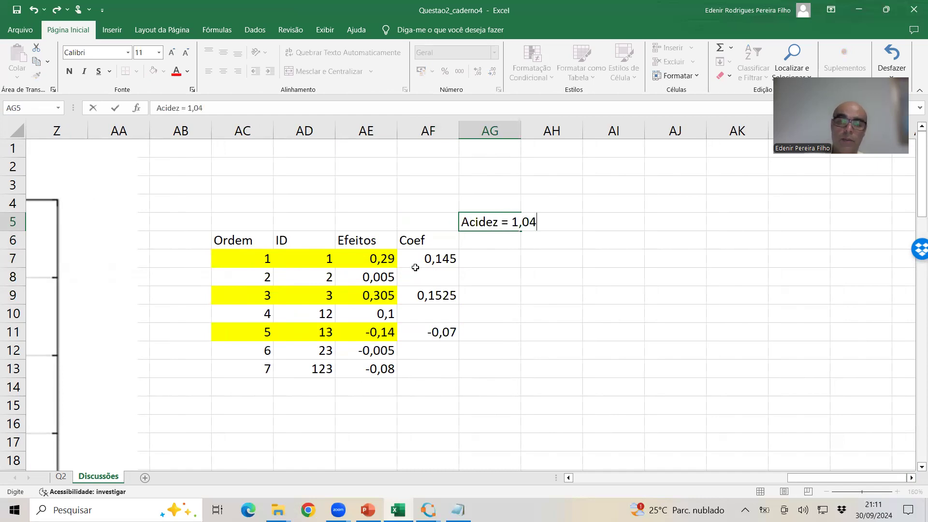
{"action": "type", "text": " +0,"}
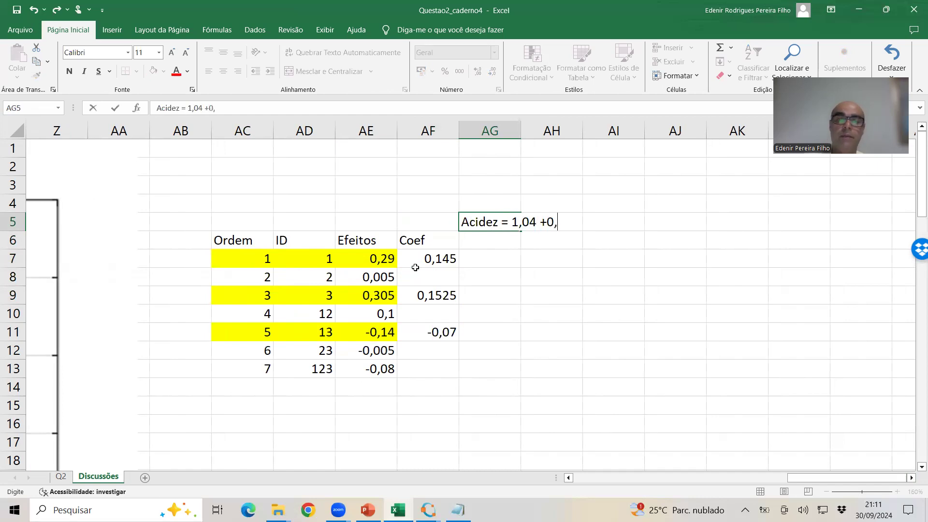
{"action": "type", "text": "145v1"}
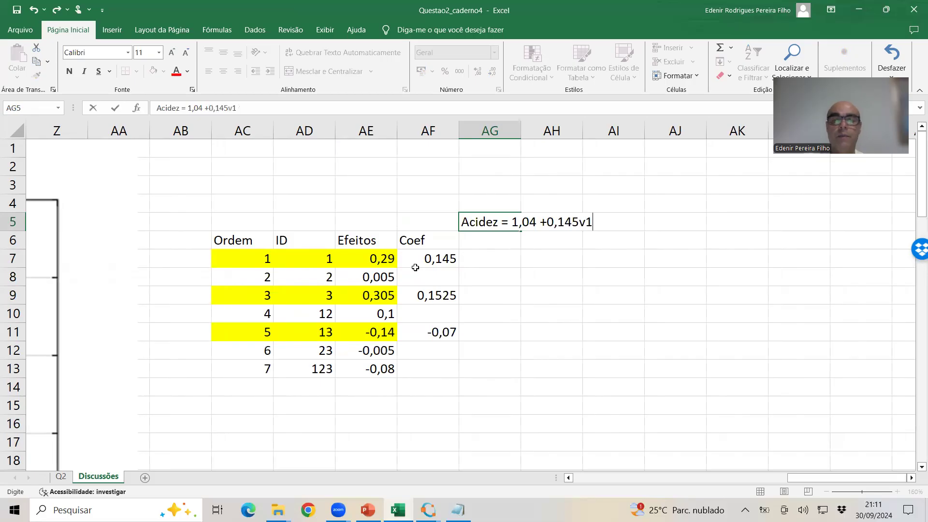
{"action": "type", "text": "+0,152v3"}
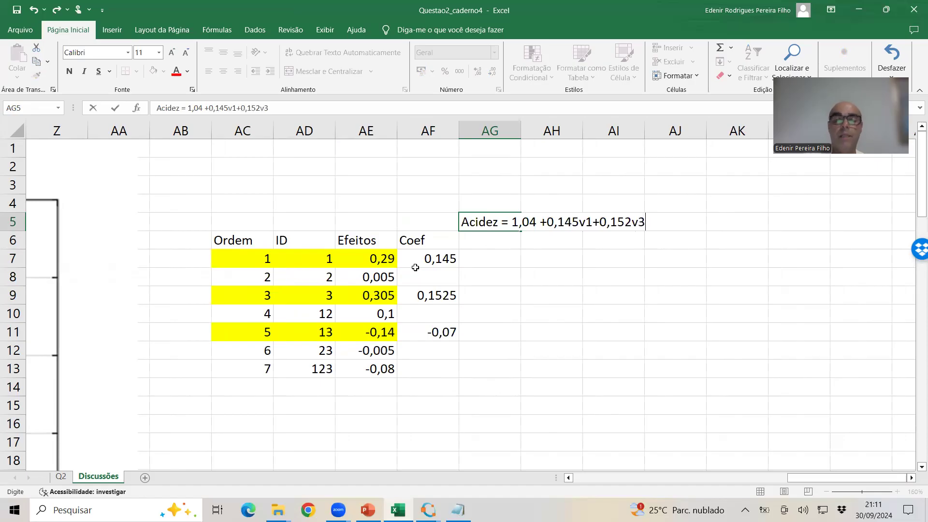
{"action": "type", "text": "-0,0"}
{"action": "type", "text": "7v1"}
{"action": "type", "text": "v3"}
{"action": "key", "text": "Return"}
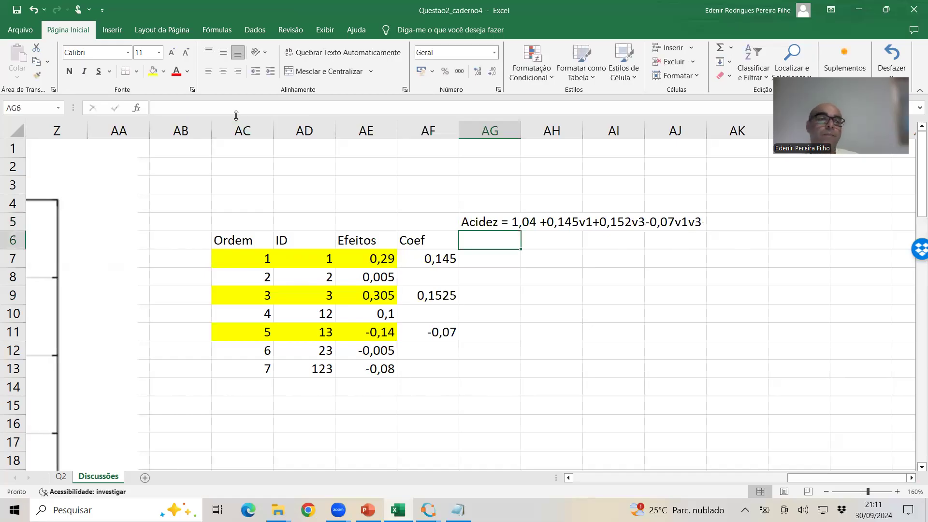
{"action": "left_click", "coordinate": [16, 9]}
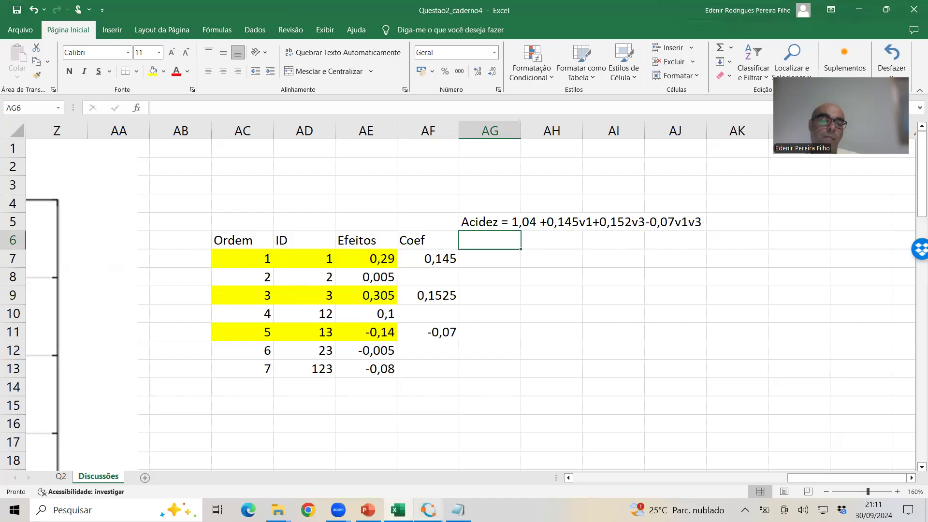
Step: Switch to Octave, clear all workspace variables from the command window and exit the program
{"action": "mouse_move", "coordinate": [428, 510]}
{"action": "left_click", "coordinate": [273, 480]}
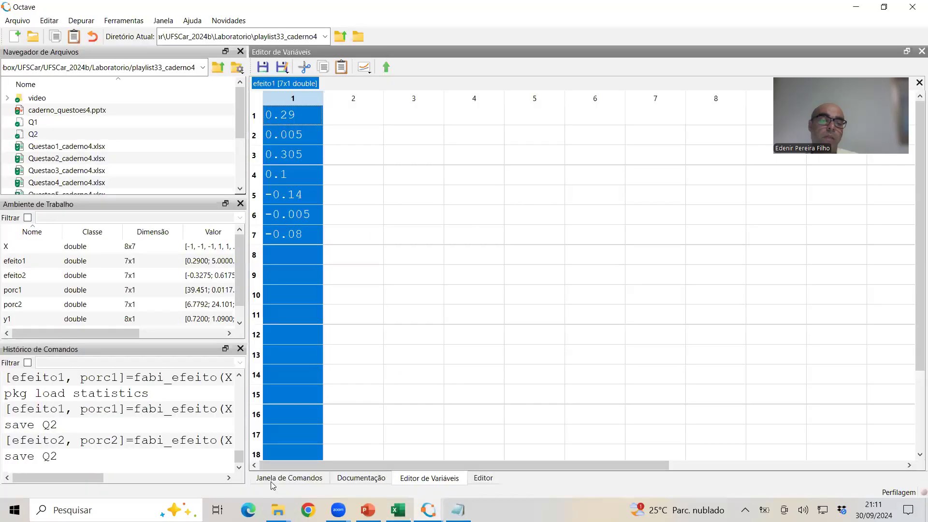
{"action": "left_click", "coordinate": [289, 478]}
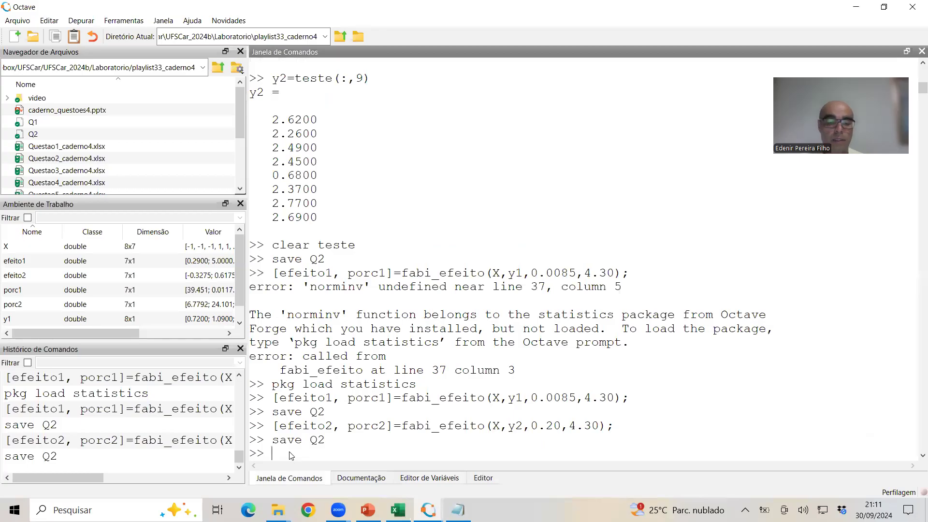
{"action": "type", "text": "clear"}
{"action": "key", "text": "Return"}
{"action": "type", "text": "ex"}
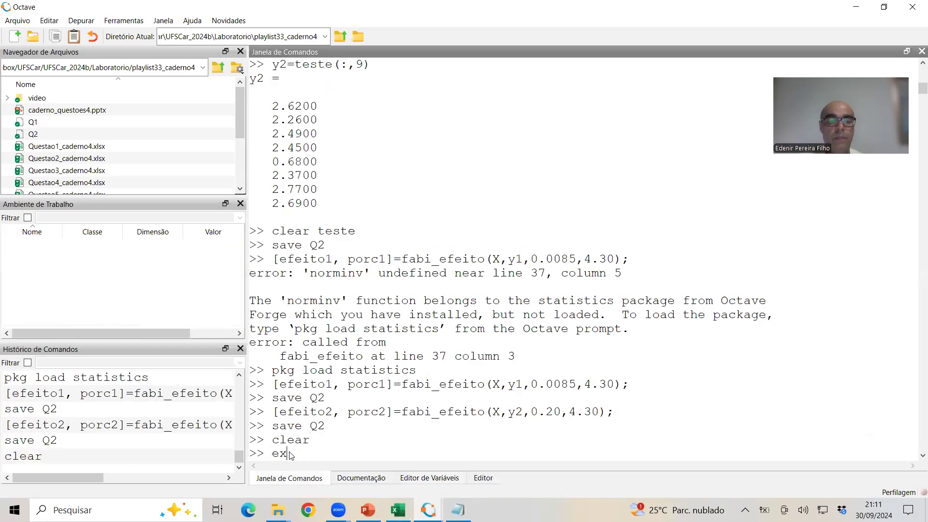
{"action": "type", "text": "it"}
{"action": "key", "text": "Return"}
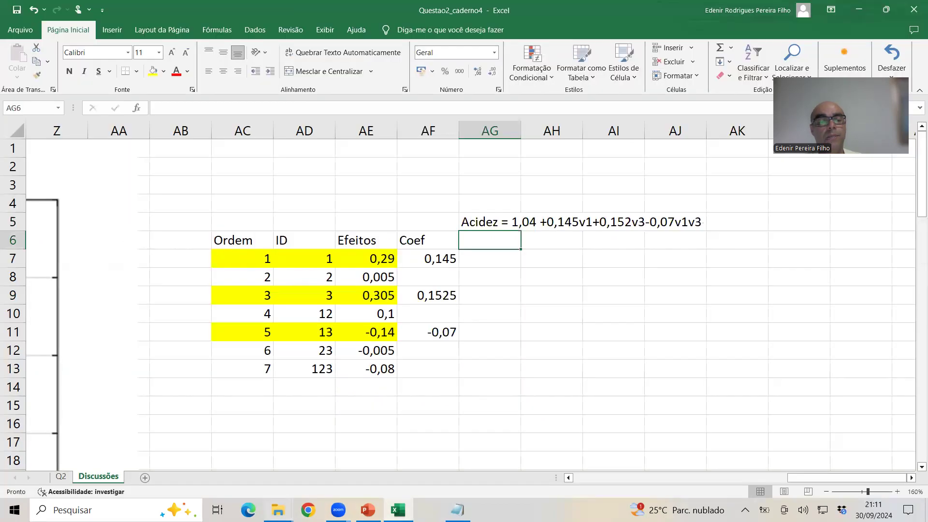
Step: Switch to File Explorer and browse from the video folder window to the Artigos folder inside UFSCar > UFSCar_2018a
{"action": "mouse_move", "coordinate": [278, 510]}
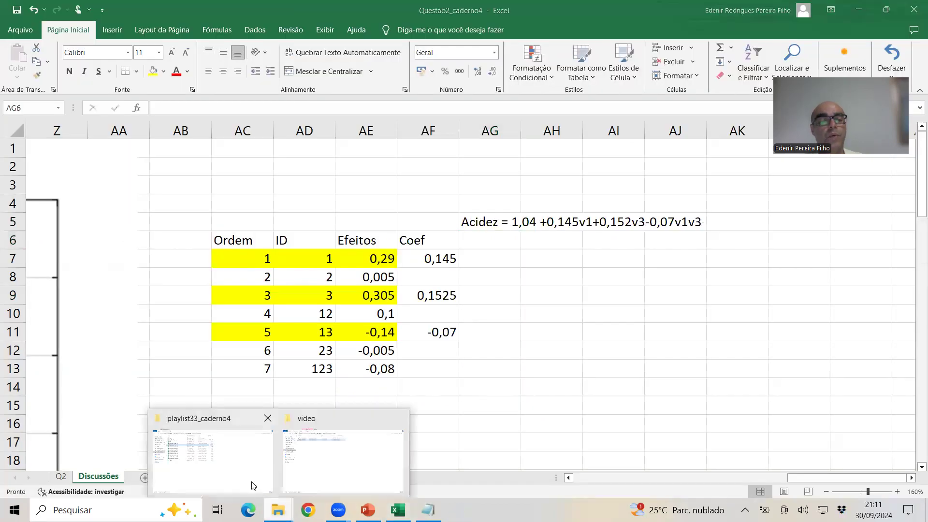
{"action": "left_click", "coordinate": [254, 460]}
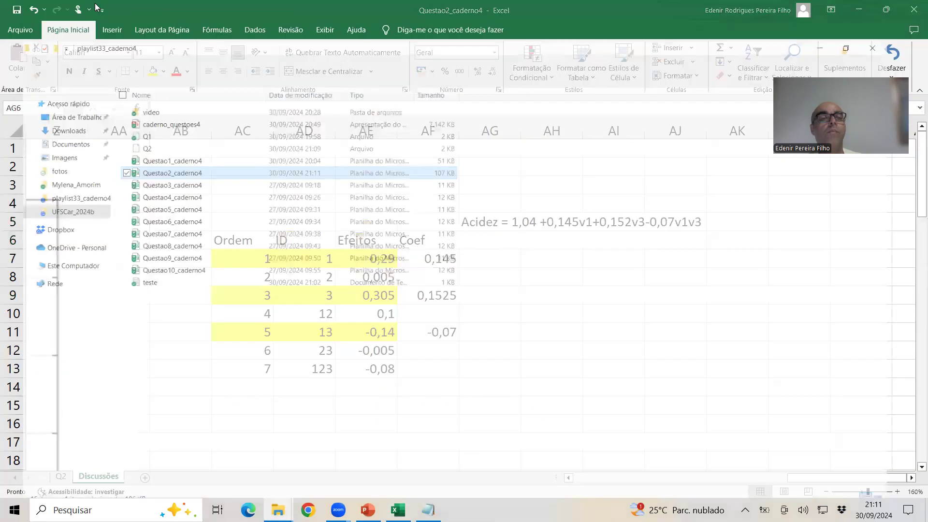
{"action": "mouse_move", "coordinate": [278, 510]}
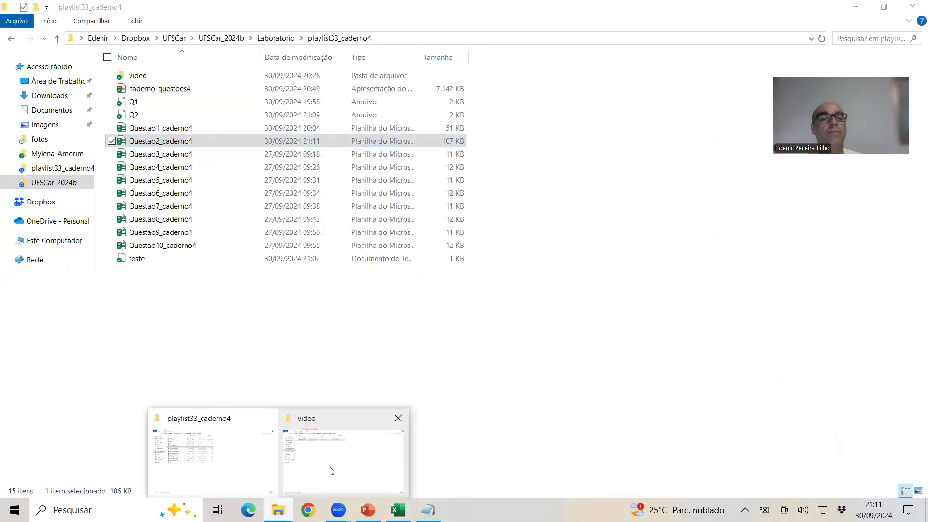
{"action": "left_click", "coordinate": [331, 472]}
{"action": "left_click", "coordinate": [167, 42]}
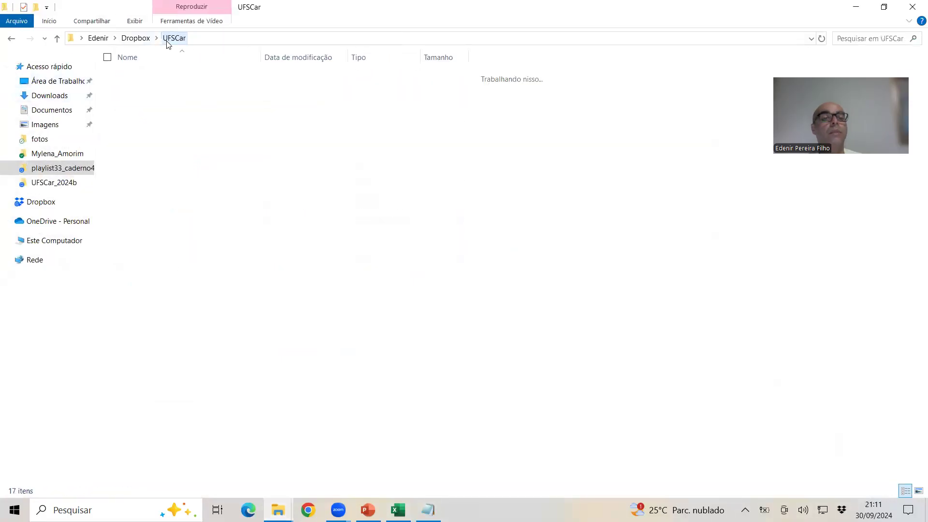
{"action": "double_click", "coordinate": [154, 118]}
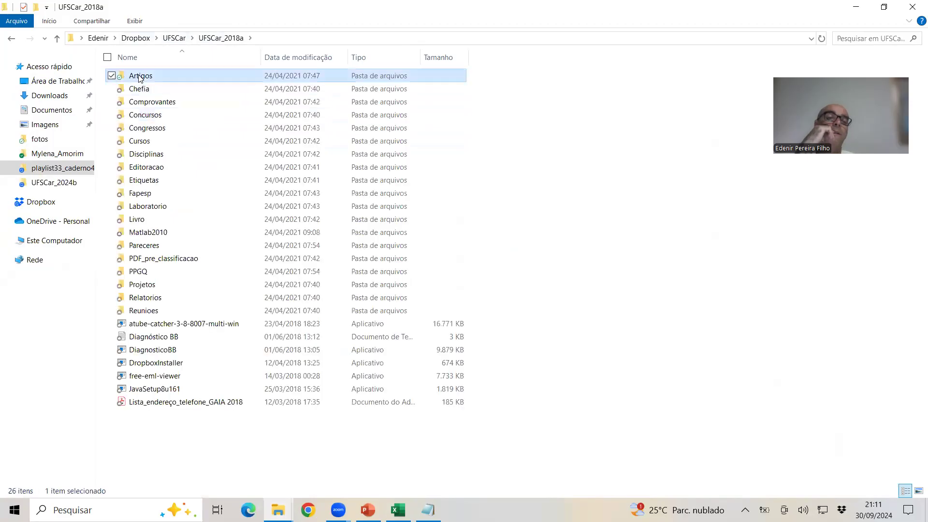
{"action": "double_click", "coordinate": [138, 76]}
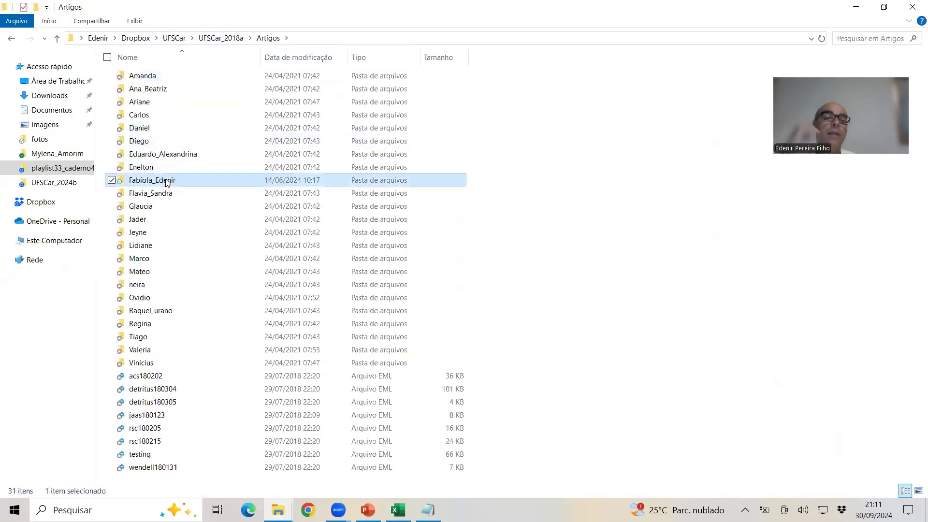
Step: Navigate through the authors' shared folder to Videos > videos_finais > Rotinas_Programas > Rotinas and open the template_superfície workbook
{"action": "double_click", "coordinate": [166, 180]}
{"action": "double_click", "coordinate": [156, 167]}
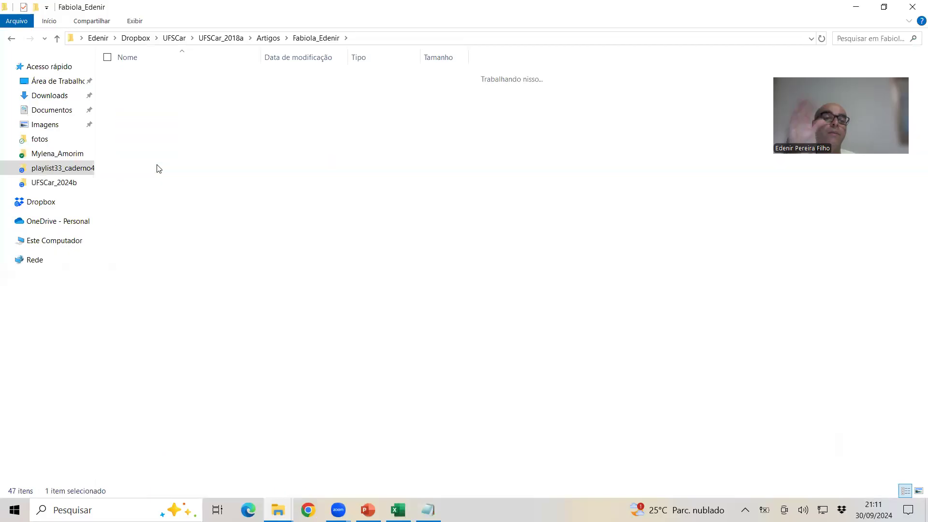
{"action": "double_click", "coordinate": [154, 141]}
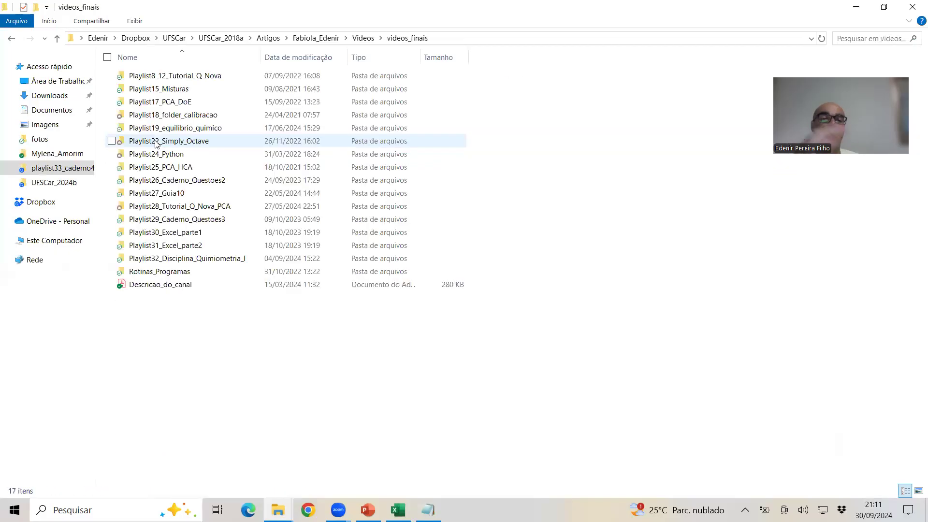
{"action": "double_click", "coordinate": [159, 271]}
{"action": "double_click", "coordinate": [151, 89]}
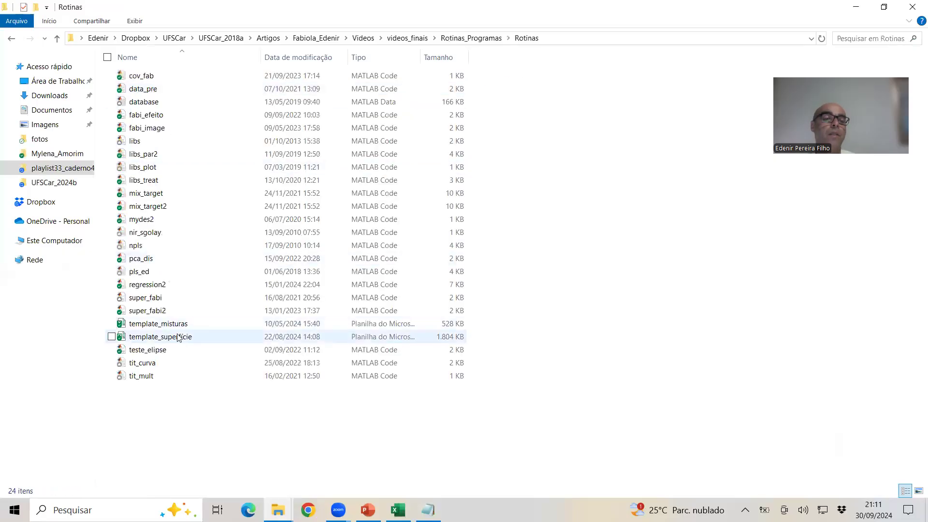
{"action": "left_click", "coordinate": [177, 335]}
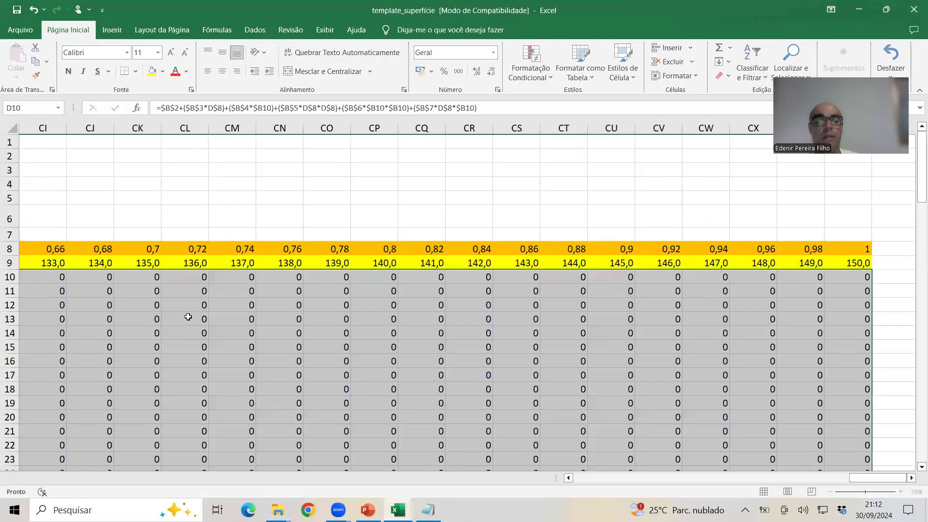
Step: Bring the coefficient table of the Data input sheet into view and place the template side by side with Questao2_caderno4
{"action": "left_click_drag", "start_coordinate": [872, 476], "coordinate": [555, 459]}
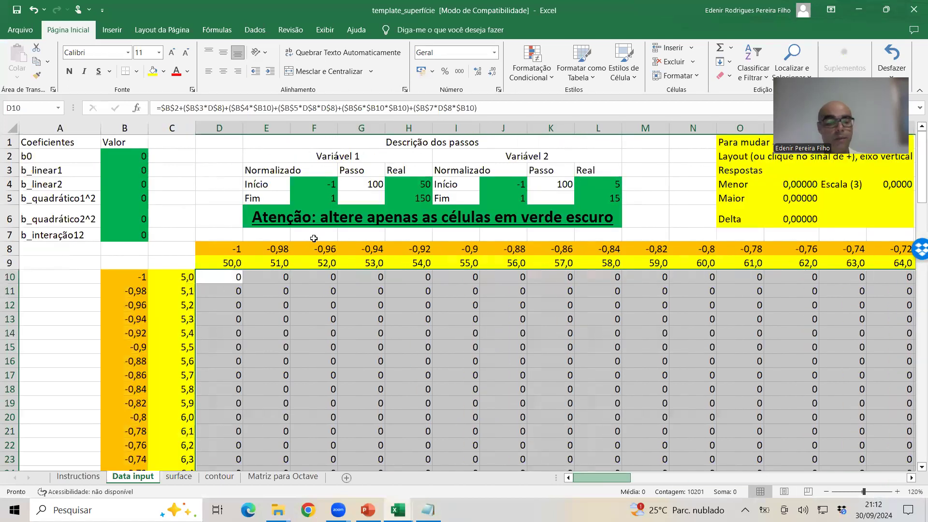
{"action": "key", "text": "super+Left"}
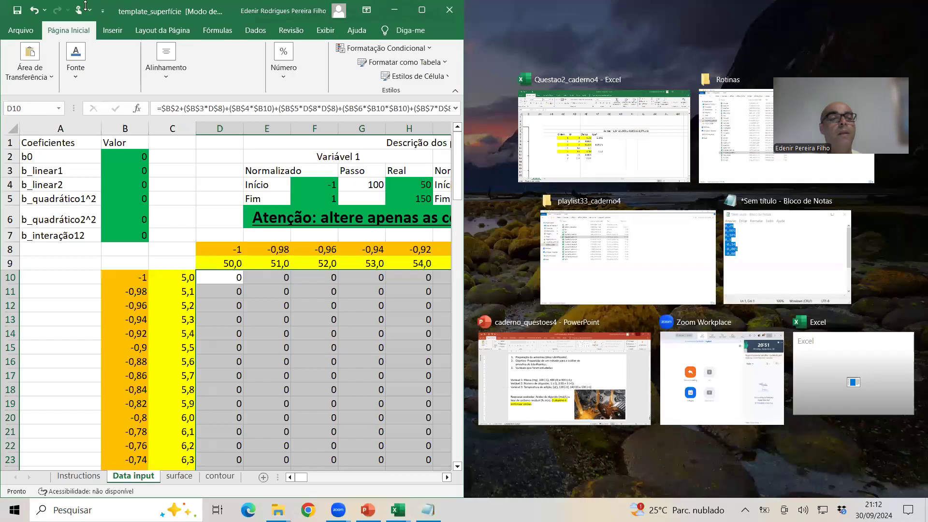
{"action": "key", "text": "Escape"}
Step: Enter the model coefficients in B2:B4: 1,04 for b0, 0,145 for b_linear1 and 0,152 for b_linear2
{"action": "left_click", "coordinate": [124, 156]}
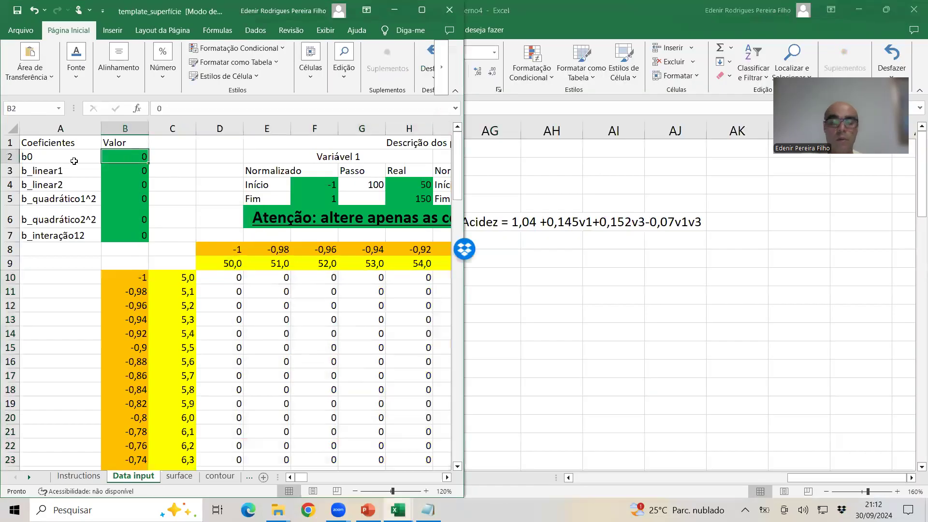
{"action": "type", "text": "1,04"}
{"action": "key", "text": "Return"}
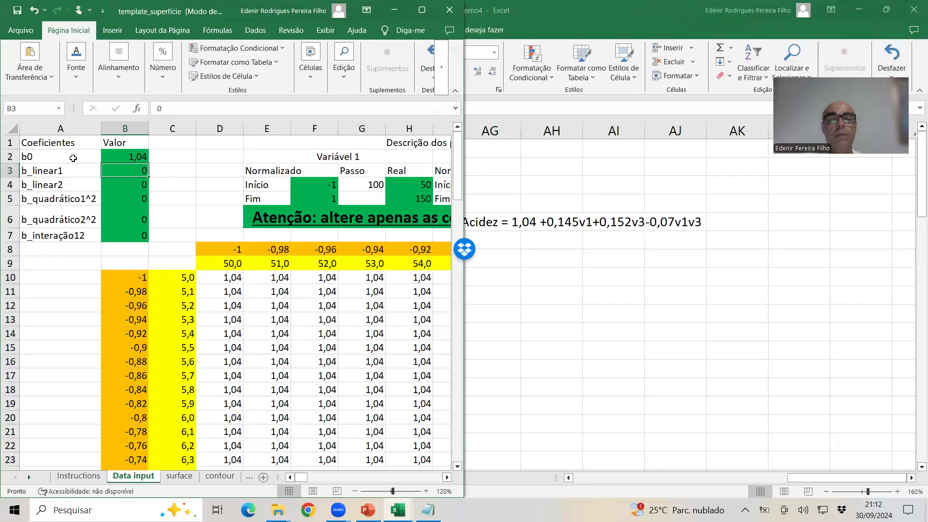
{"action": "type", "text": "0,145"}
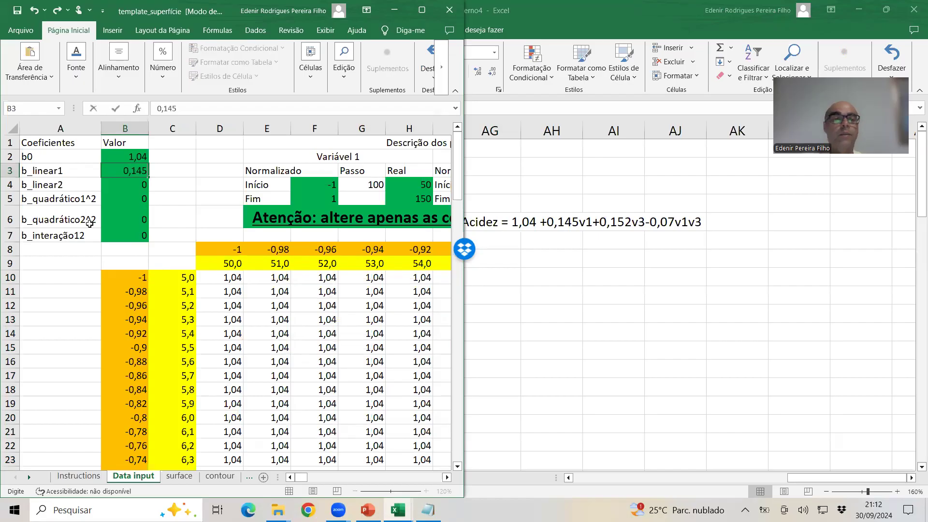
{"action": "key", "text": "Return"}
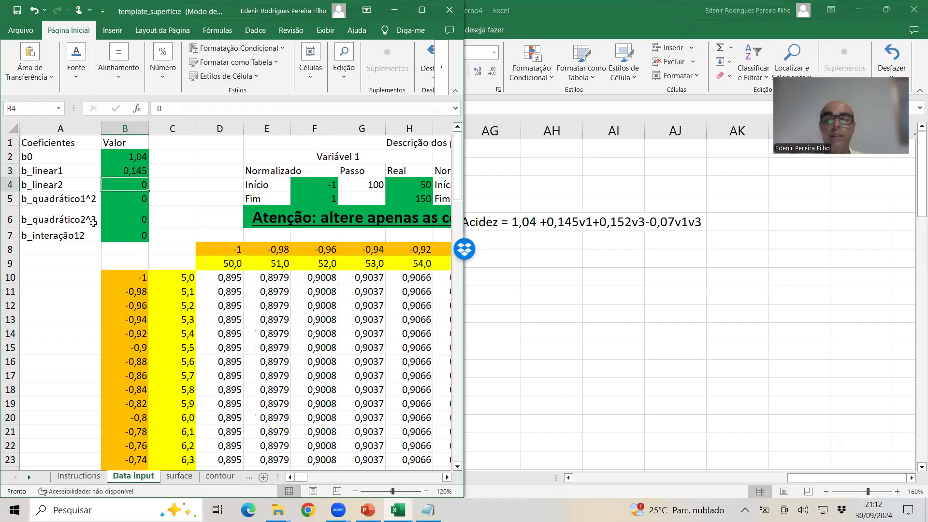
{"action": "type", "text": "0,152"}
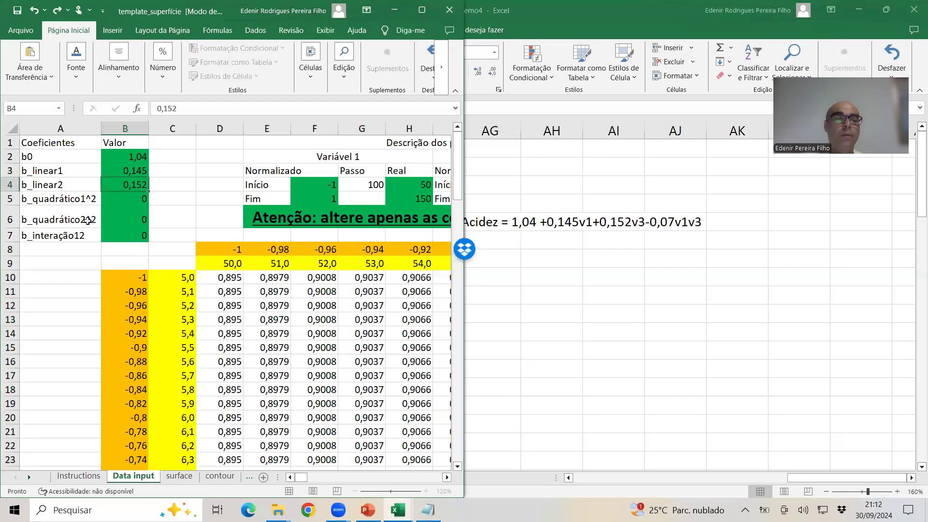
Step: Rename the label in A4 to b_linear3 and select the interaction label in A7
{"action": "left_click", "coordinate": [65, 183]}
{"action": "left_click", "coordinate": [195, 107]}
{"action": "key", "text": "BackSpace"}
{"action": "type", "text": "3"}
{"action": "key", "text": "Return"}
{"action": "key", "text": "Down"}
{"action": "key", "text": "Down"}
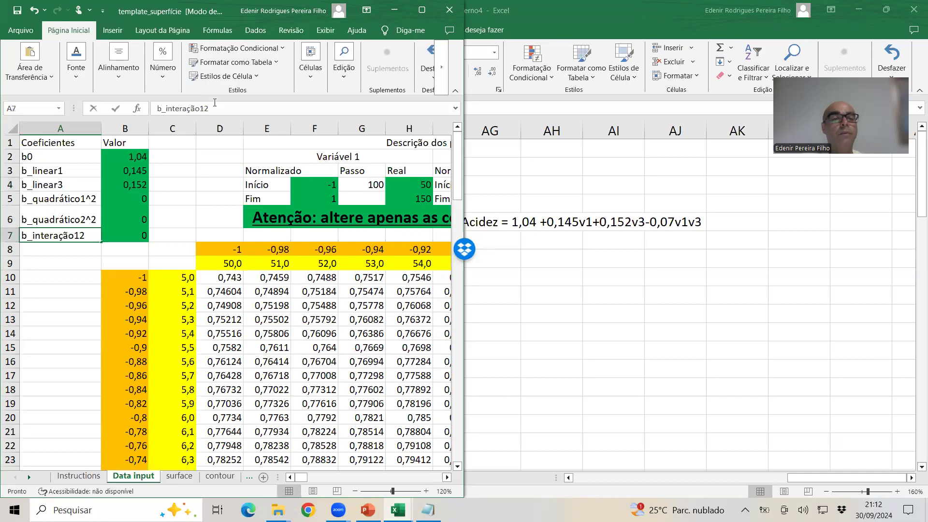
{"action": "left_click", "coordinate": [215, 103]}
{"action": "type", "text": "3"}
{"action": "key", "text": "Return"}
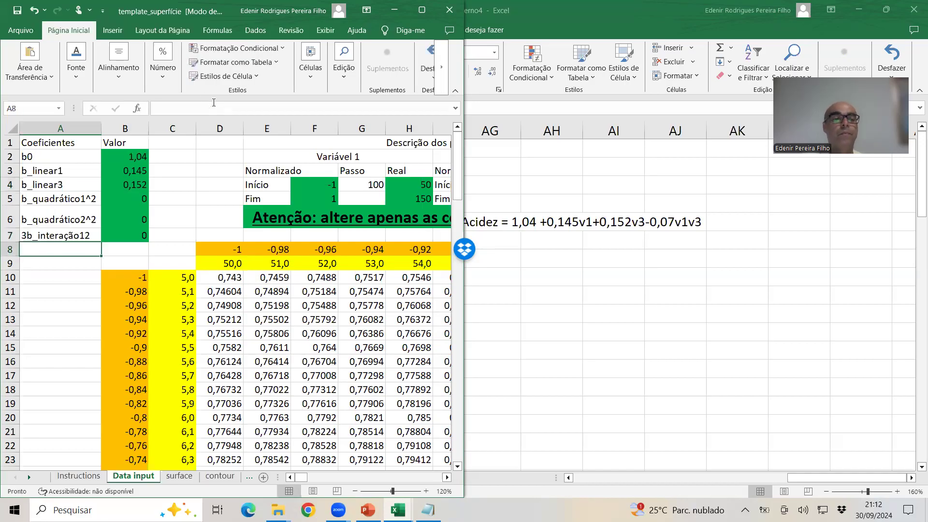
{"action": "key", "text": "ctrl+z"}
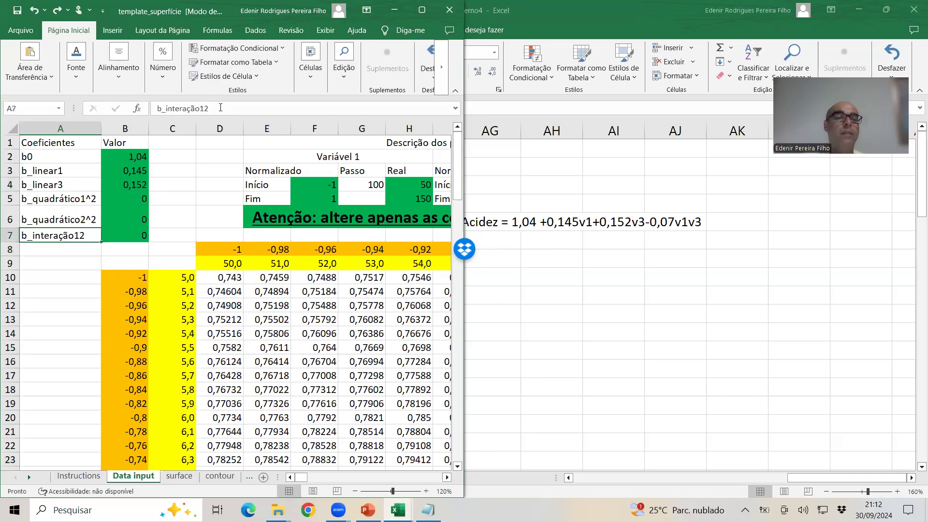
Step: Rename the interaction label in A7 to b_interação13 and set its coefficient in B7 to -0,07
{"action": "left_click", "coordinate": [224, 110]}
{"action": "key", "text": "BackSpace"}
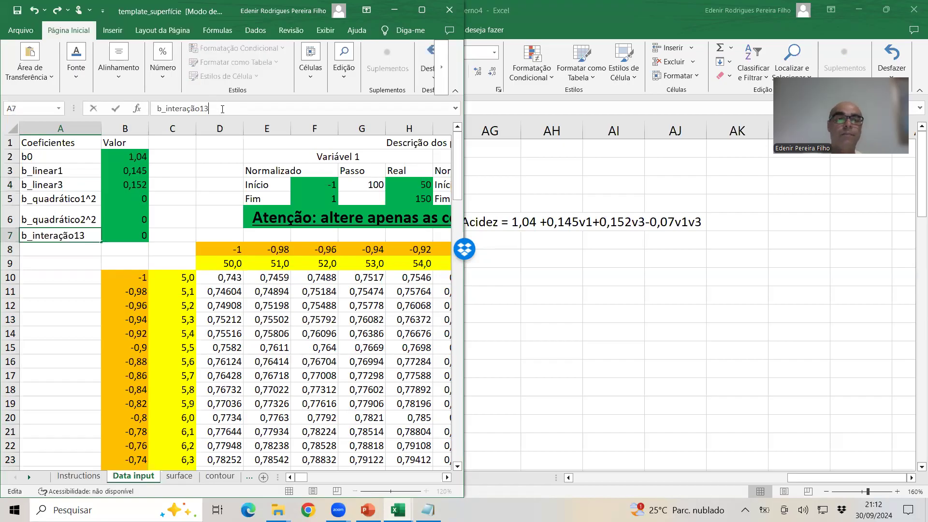
{"action": "key", "text": "Return"}
{"action": "left_click", "coordinate": [142, 235]}
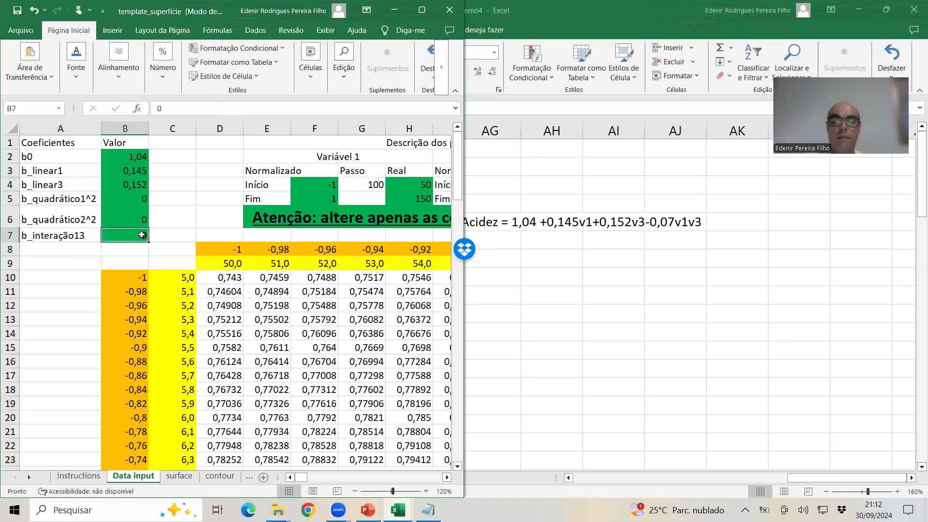
{"action": "type", "text": "-0,0"}
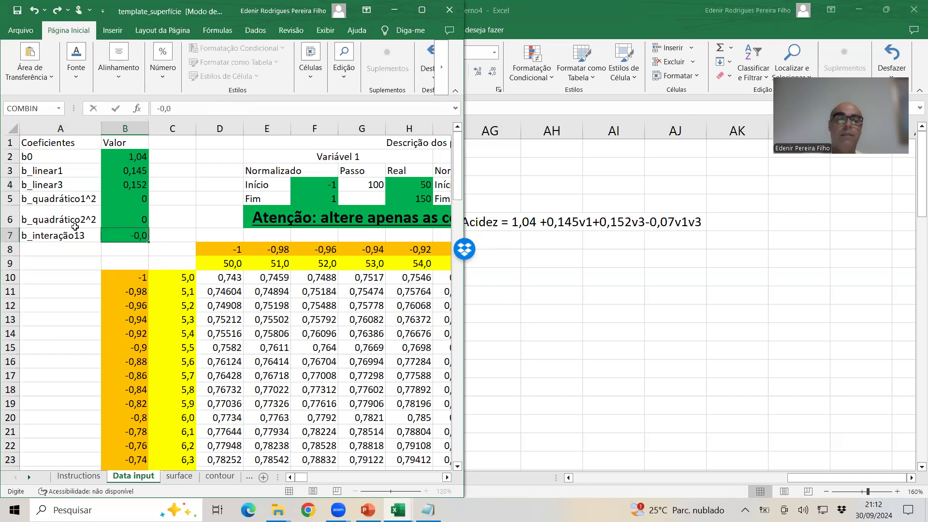
{"action": "type", "text": "7"}
{"action": "key", "text": "Return"}
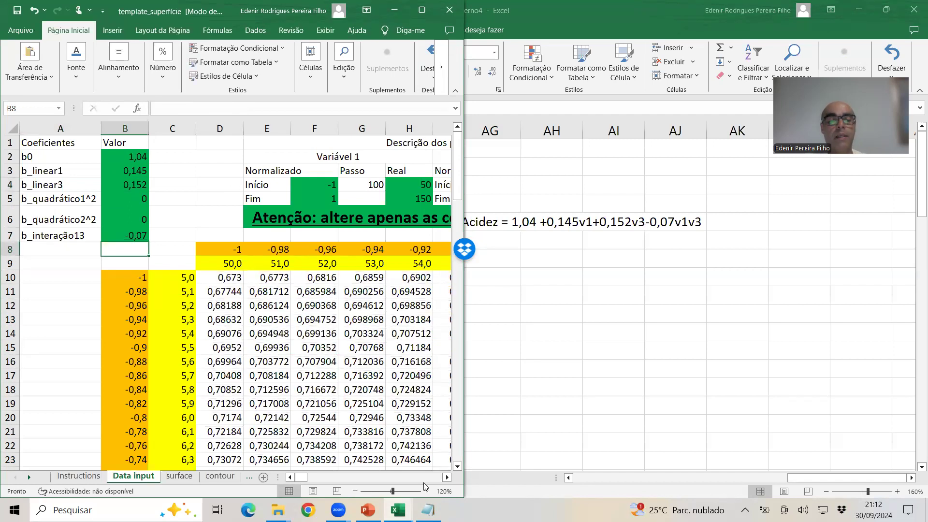
Step: Check the variable levels on the PowerPoint slide, return to the Excel template and set Variável 1's real range to 200–600
{"action": "left_click", "coordinate": [366, 492]}
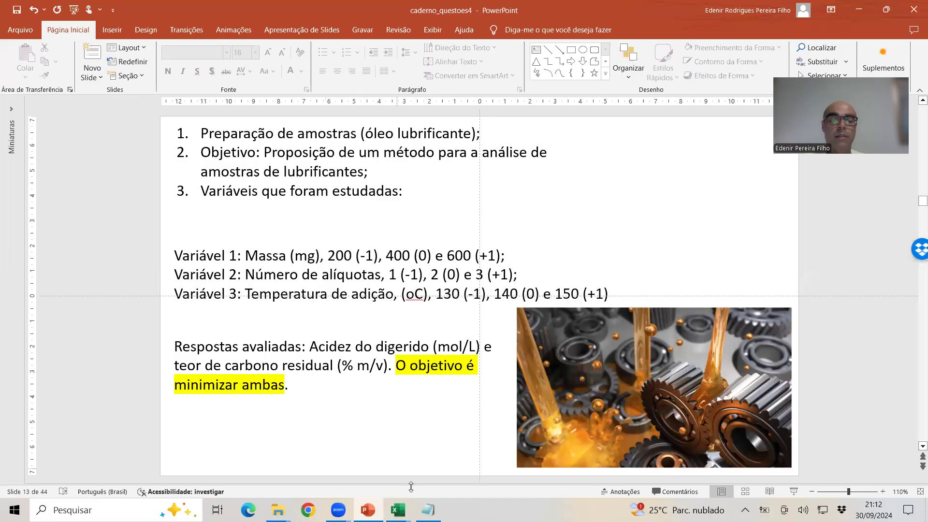
{"action": "mouse_move", "coordinate": [398, 509]}
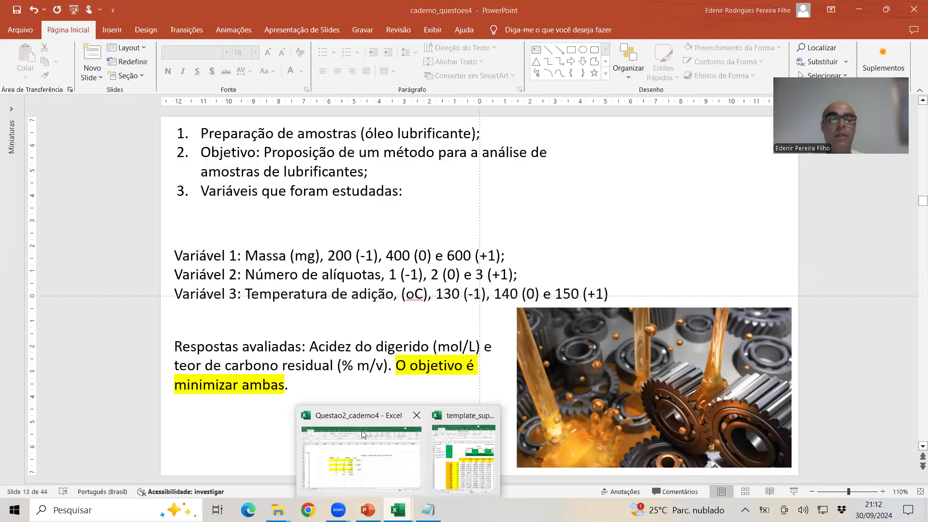
{"action": "left_click", "coordinate": [368, 470]}
{"action": "left_click", "coordinate": [450, 475]}
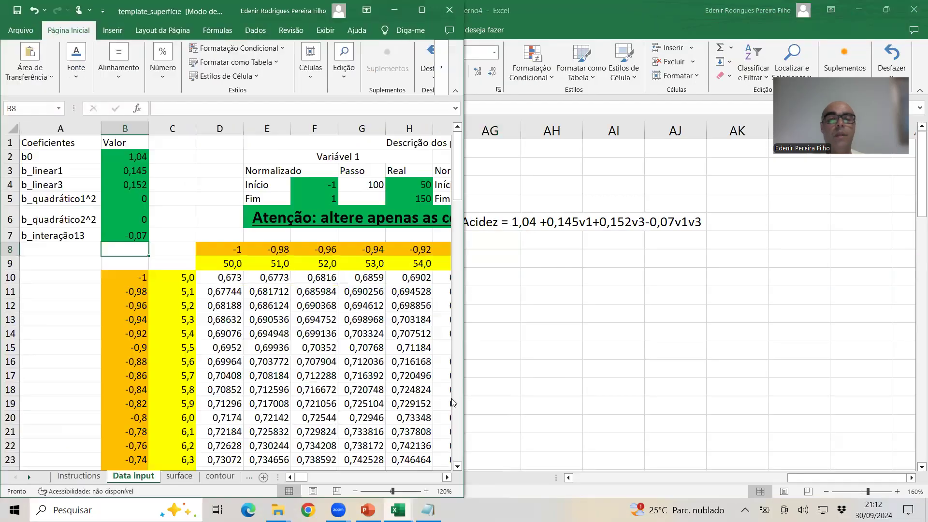
{"action": "left_click", "coordinate": [413, 186]}
{"action": "type", "text": "200"}
{"action": "key", "text": "Return"}
{"action": "type", "text": "600"}
{"action": "key", "text": "Return"}
Step: Consult the temperature levels on the PowerPoint slide and set Variável 2's real range in L4:L5 of the Excel template to 130–150
{"action": "key", "text": "Up"}
{"action": "key", "text": "Up"}
{"action": "key", "text": "Right"}
{"action": "key", "text": "Right"}
{"action": "key", "text": "Right"}
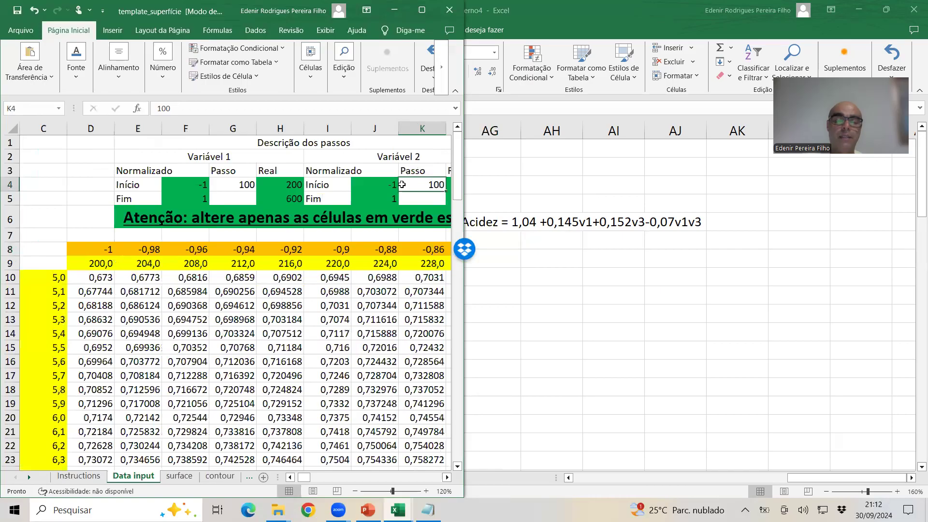
{"action": "key", "text": "Right"}
{"action": "key", "text": "alt+Tab"}
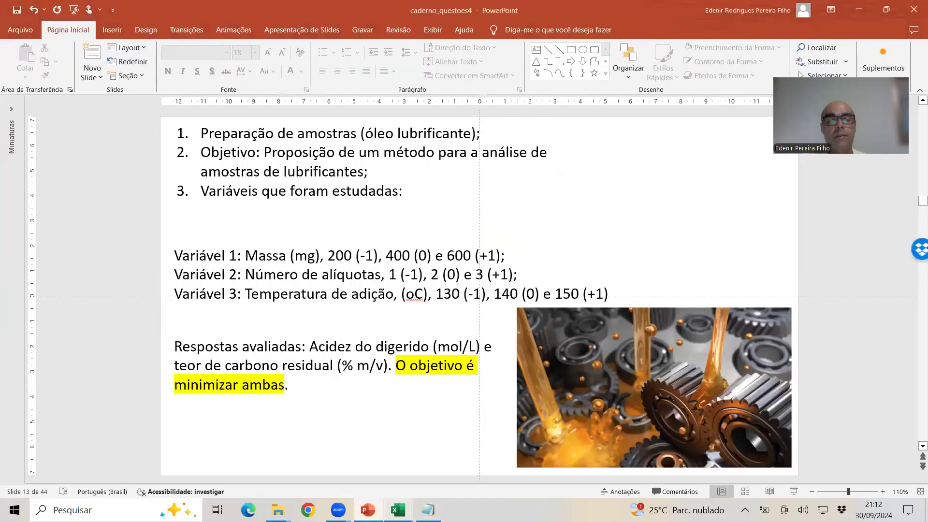
{"action": "mouse_move", "coordinate": [398, 510]}
{"action": "left_click", "coordinate": [406, 375]}
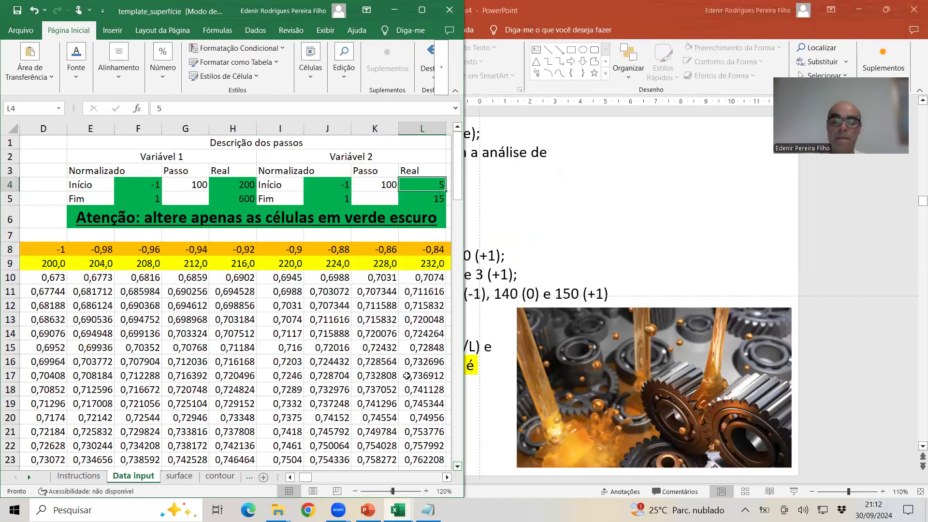
{"action": "key", "text": "ctrl+z"}
{"action": "key", "text": "Down"}
{"action": "key", "text": "Down"}
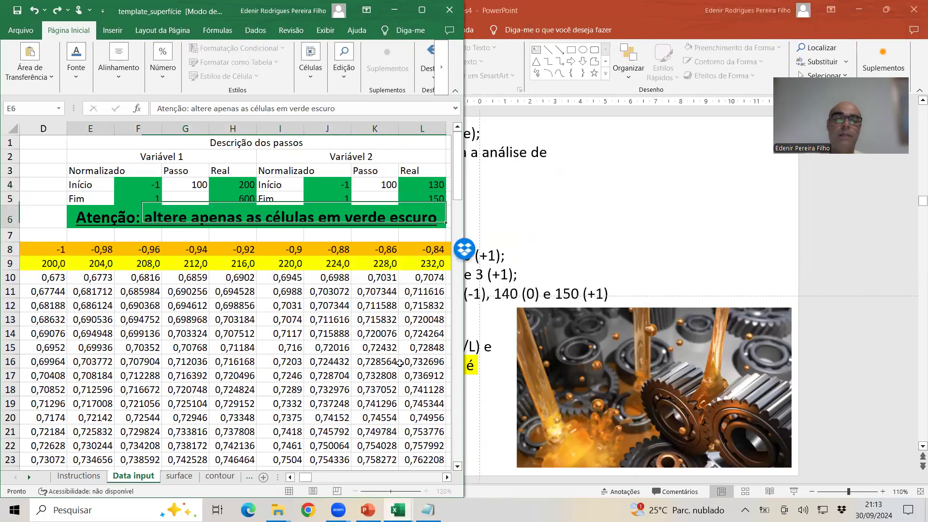
Step: Rename the Variável 2 header in I2 to Variável 3
{"action": "left_click", "coordinate": [334, 155]}
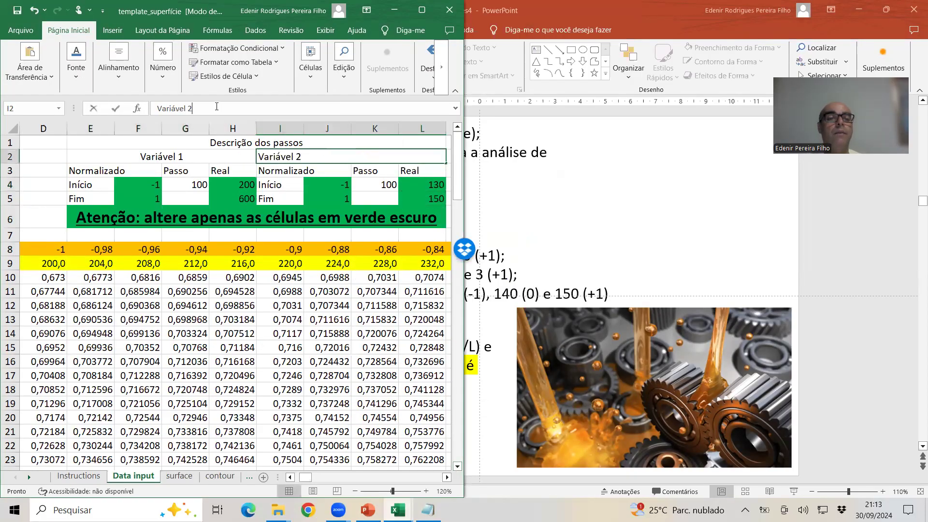
{"action": "left_click", "coordinate": [217, 107]}
{"action": "key", "text": "BackSpace"}
{"action": "type", "text": "3"}
{"action": "key", "text": "Return"}
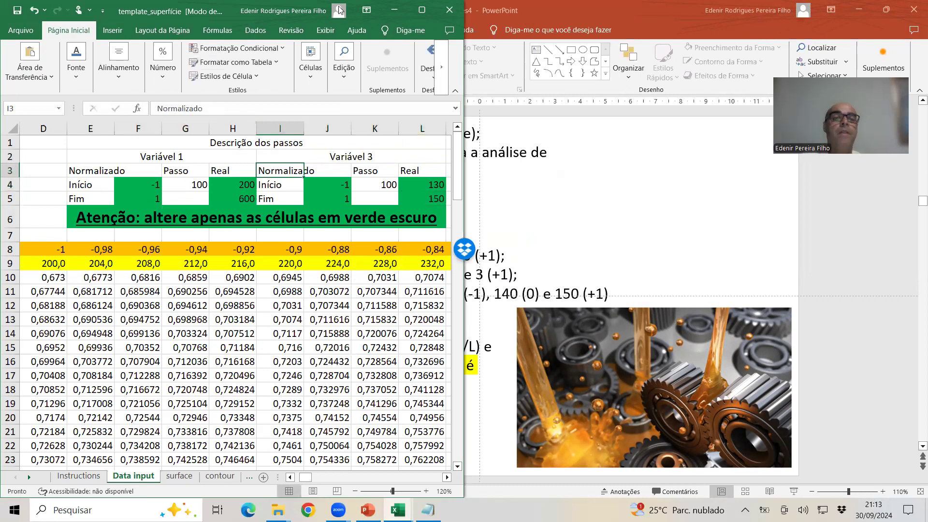
Step: Maximize the Excel window and save a copy of the workbook as template_superfície_Q2 in the playlist33_caderno4 folder
{"action": "left_click", "coordinate": [414, 13]}
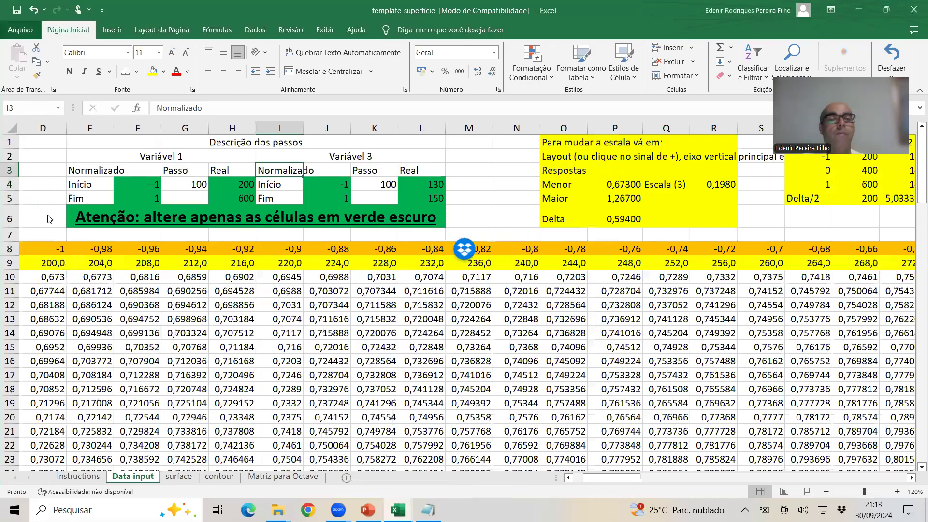
{"action": "key", "text": "F12"}
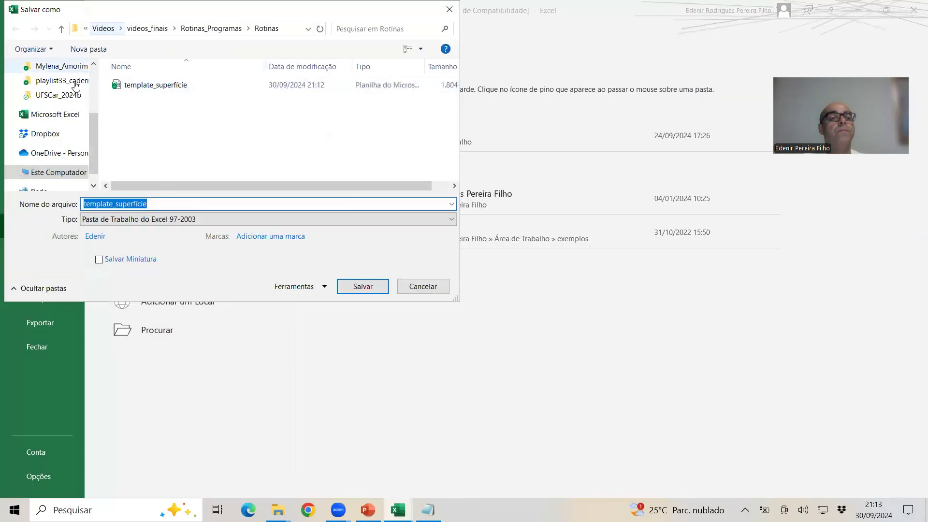
{"action": "left_click", "coordinate": [59, 81]}
{"action": "left_click", "coordinate": [178, 203]}
{"action": "double_click", "coordinate": [178, 203]}
{"action": "left_click", "coordinate": [178, 203]}
{"action": "type", "text": "_"}
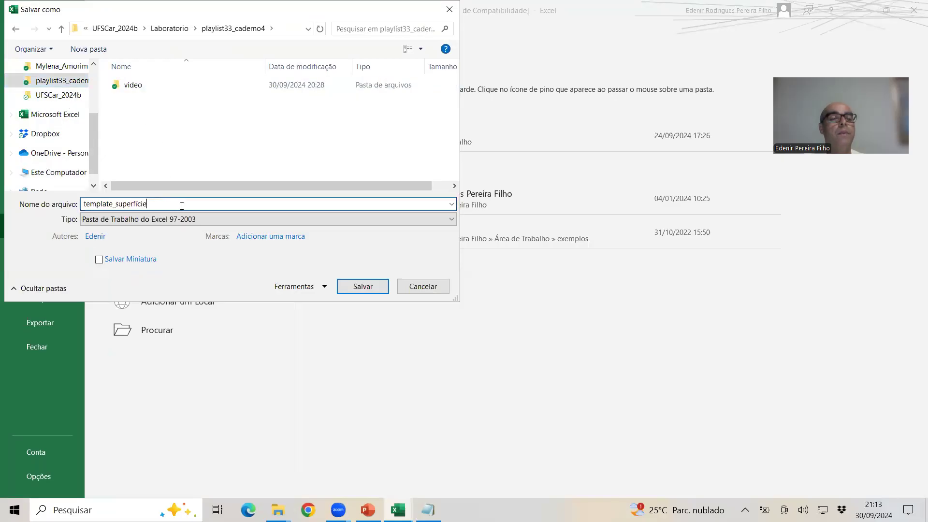
{"action": "type", "text": "Q2"}
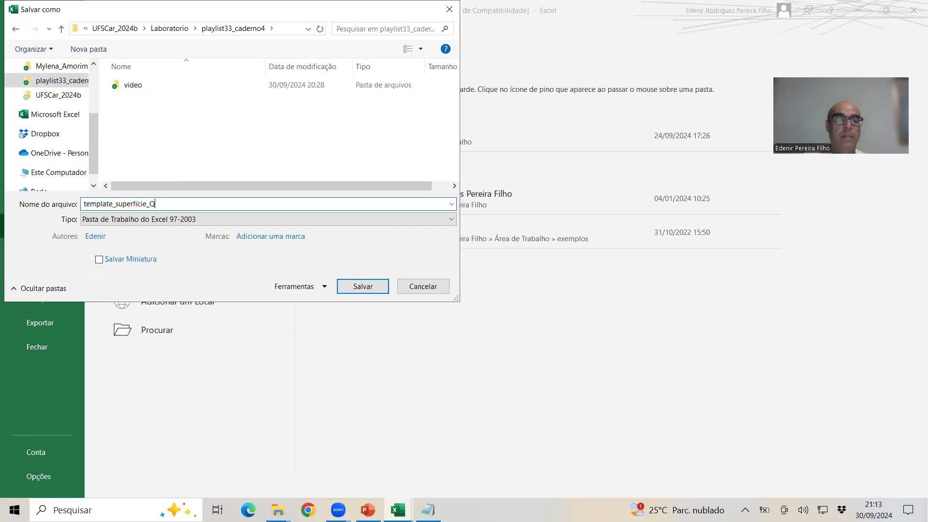
{"action": "key", "text": "Return"}
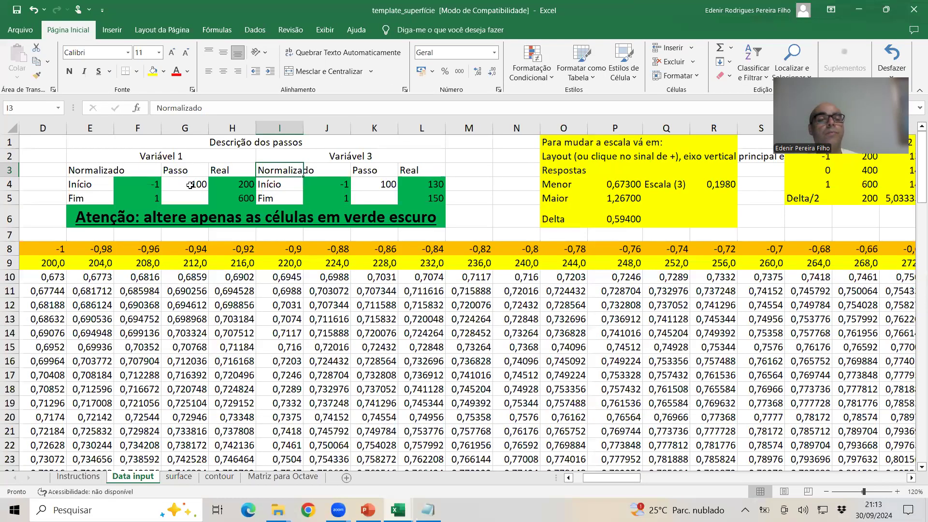
Step: View the surface chart and set the major unit of the contour chart's value axis to 0,1
{"action": "left_click", "coordinate": [179, 477]}
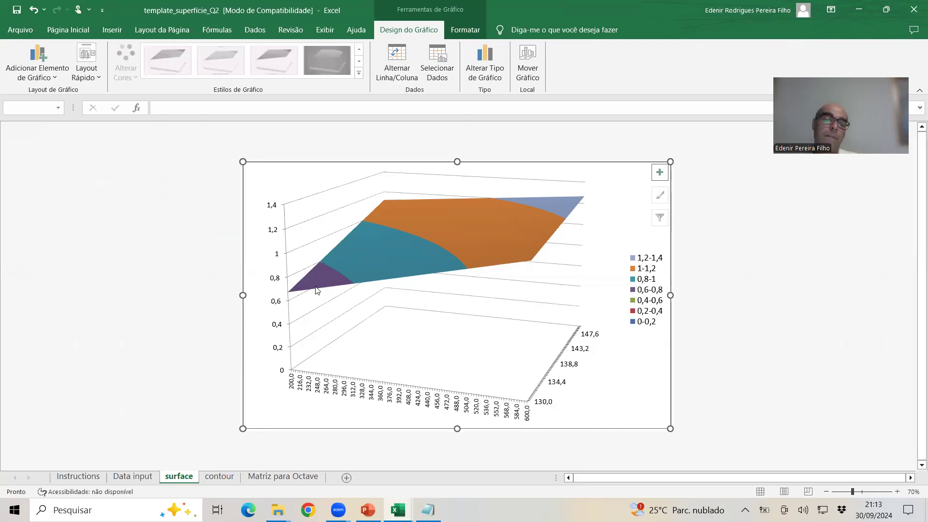
{"action": "left_click", "coordinate": [219, 477]}
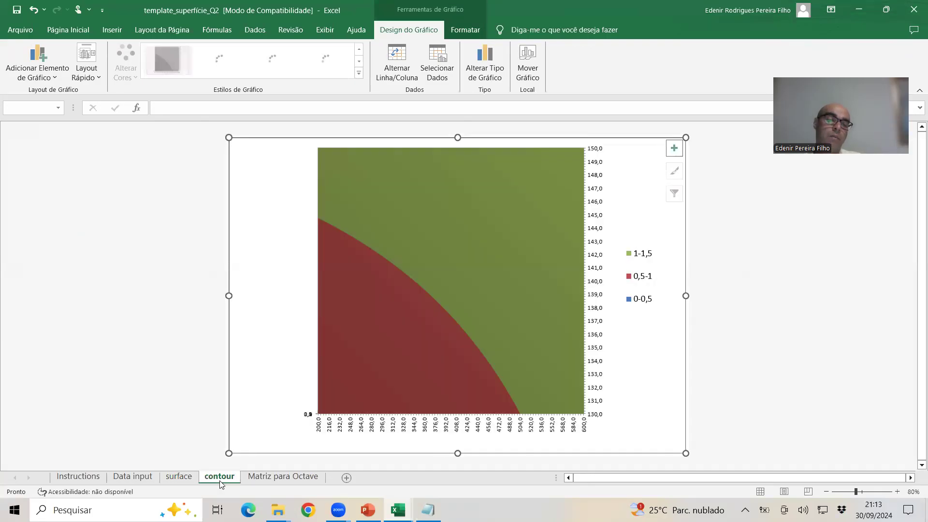
{"action": "double_click", "coordinate": [307, 414]}
{"action": "left_click", "coordinate": [843, 278]}
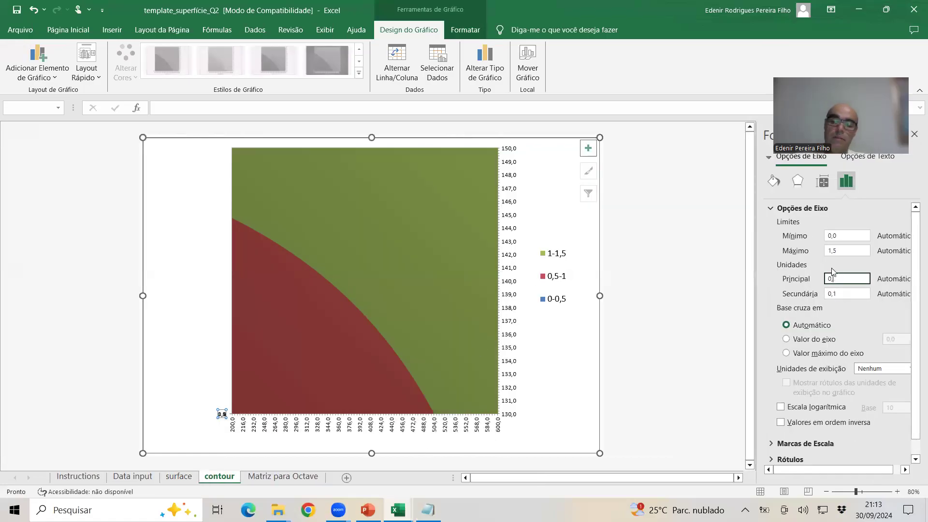
{"action": "type", "text": "1"}
{"action": "key", "text": "Return"}
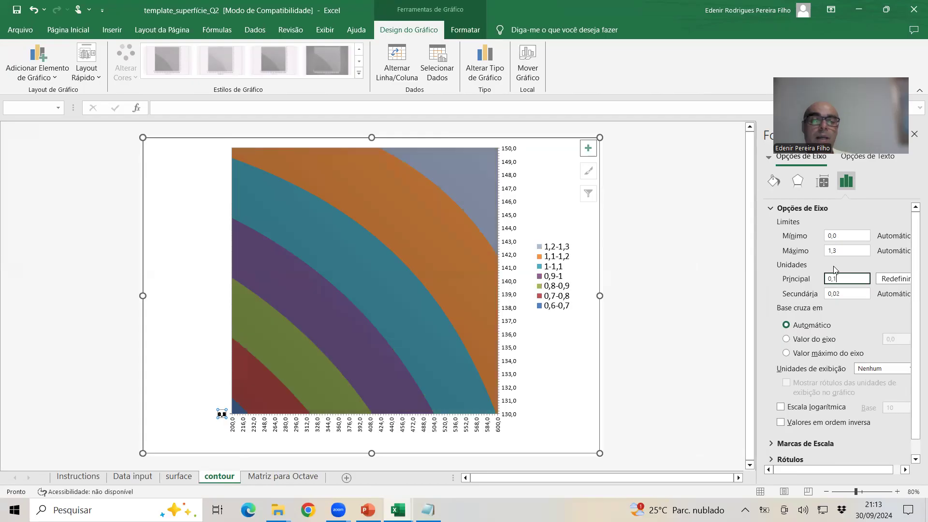